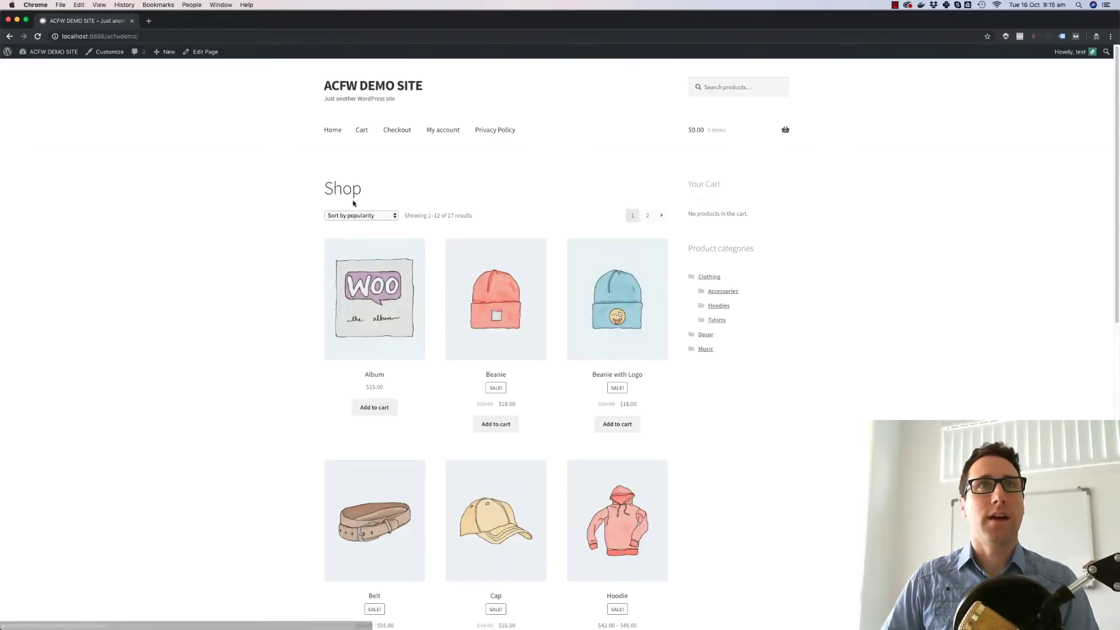
Create a new WooCommerce coupon from the site's admin area with the coupon code BOGO DEMO.
left_click(28, 101)
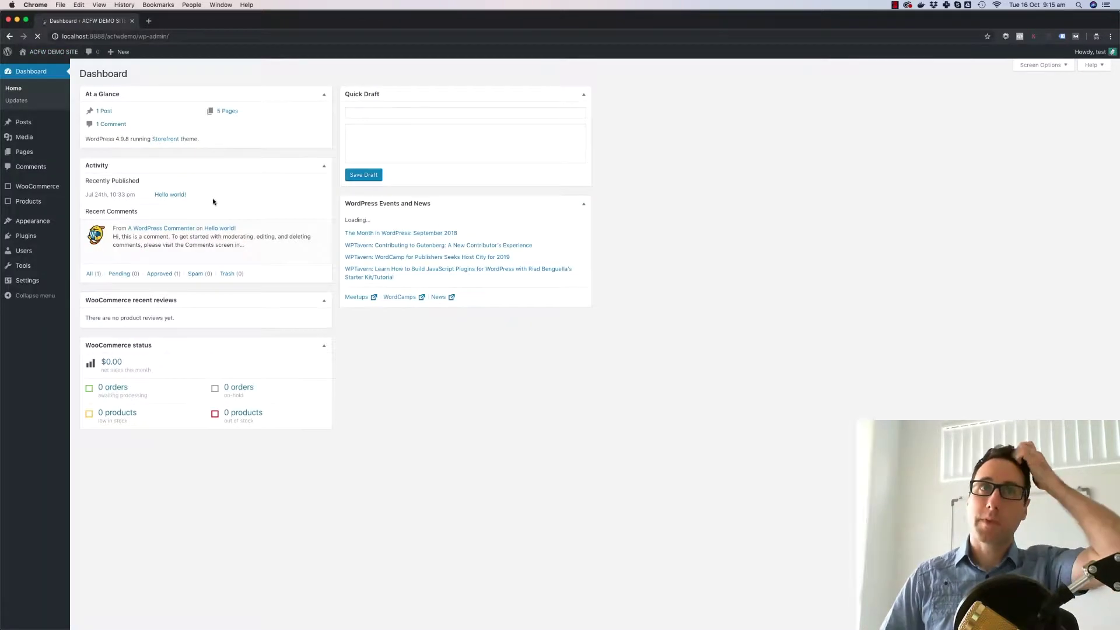
mouse_move(58, 187)
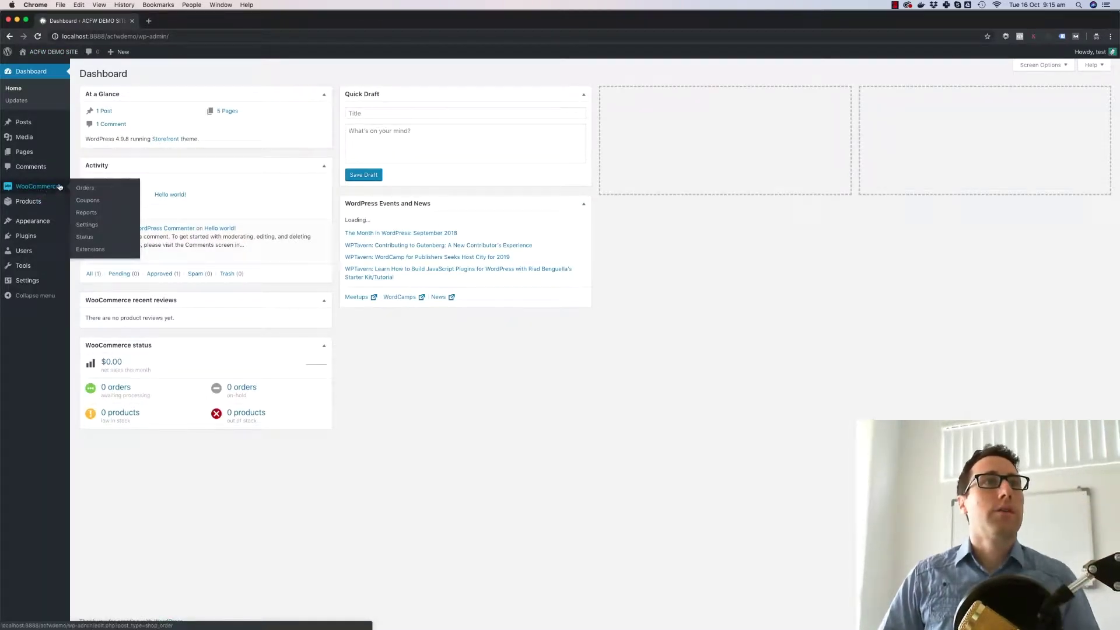
left_click(86, 203)
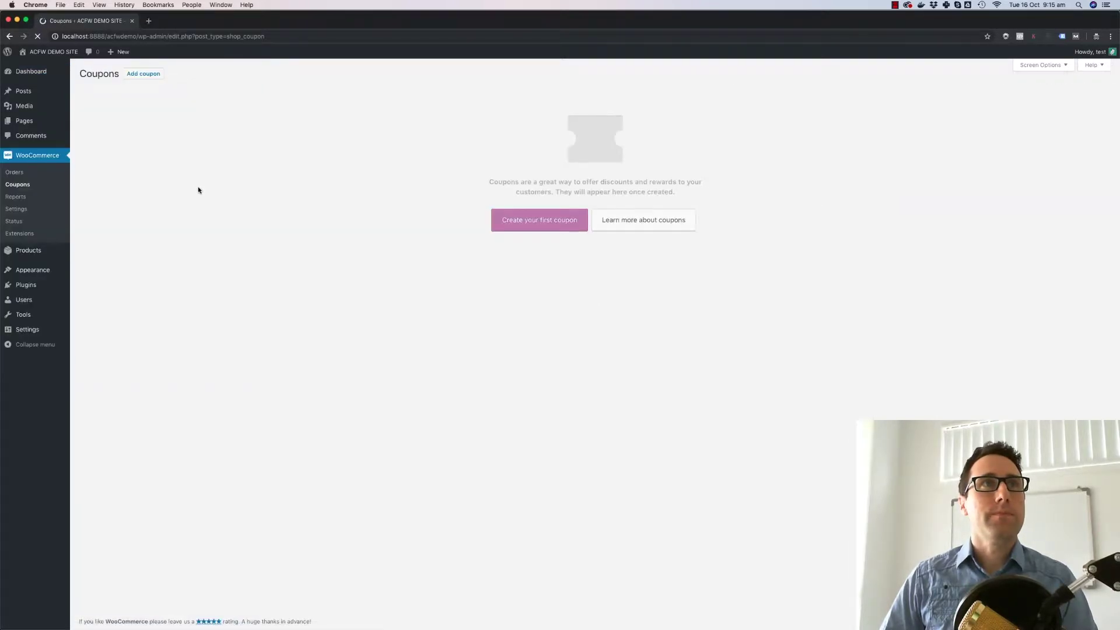
left_click(143, 74)
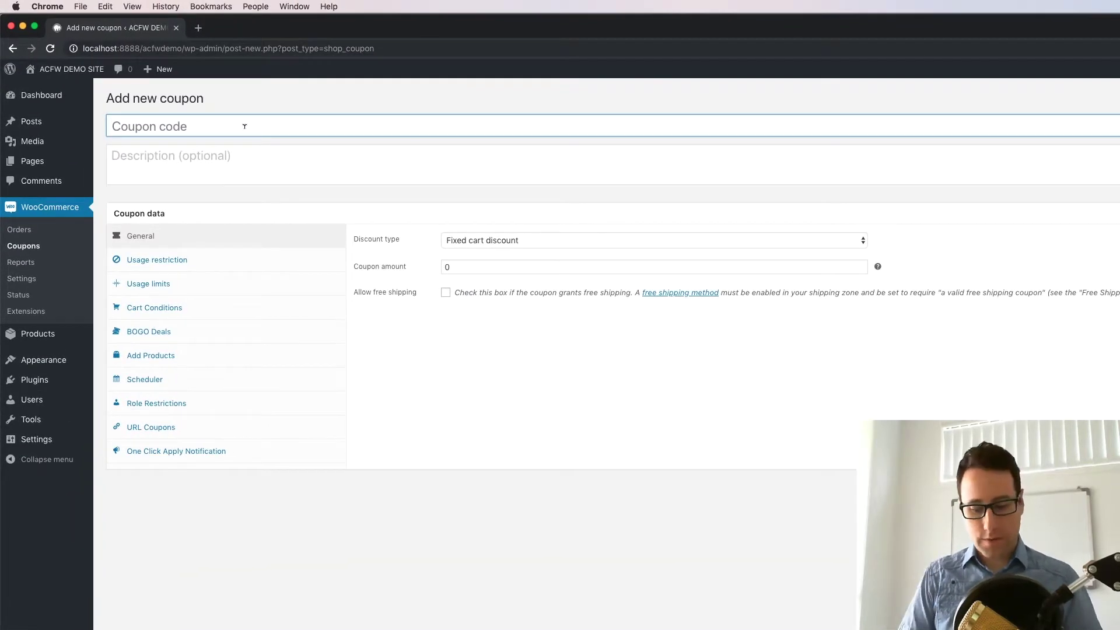
type("BOGO ")
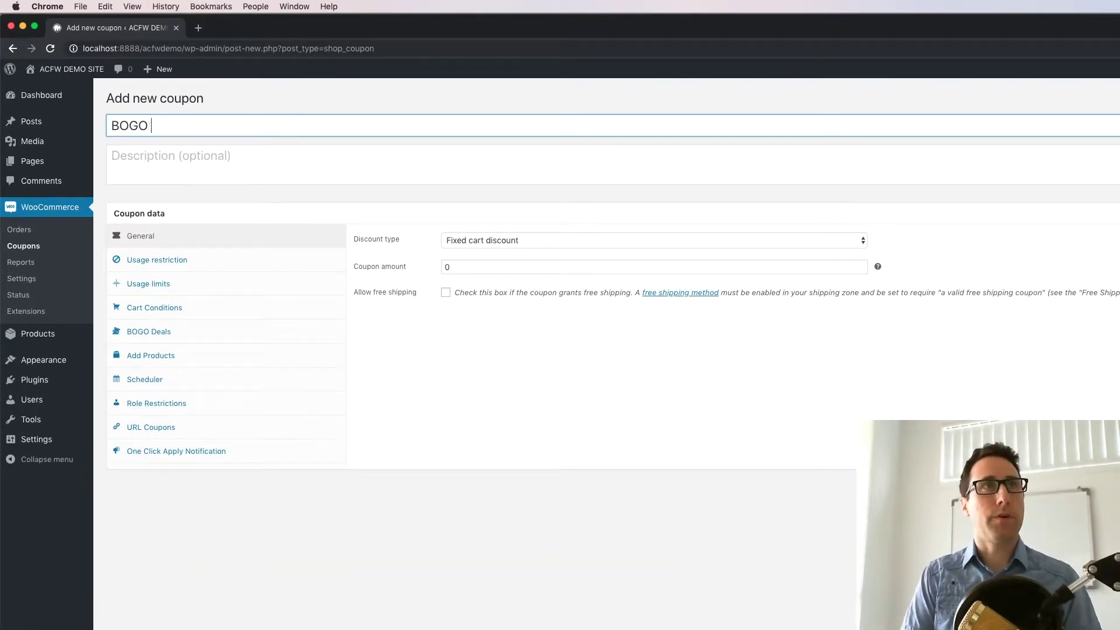
type("DEMO")
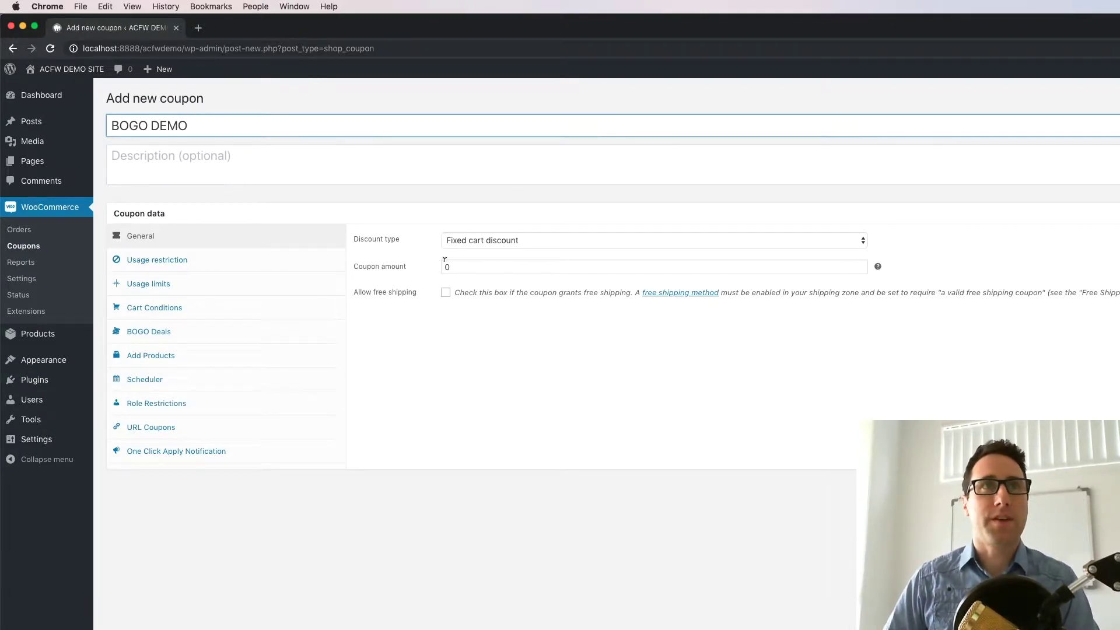
Examine the coupon's usage restriction and usage limit options.
left_click(210, 260)
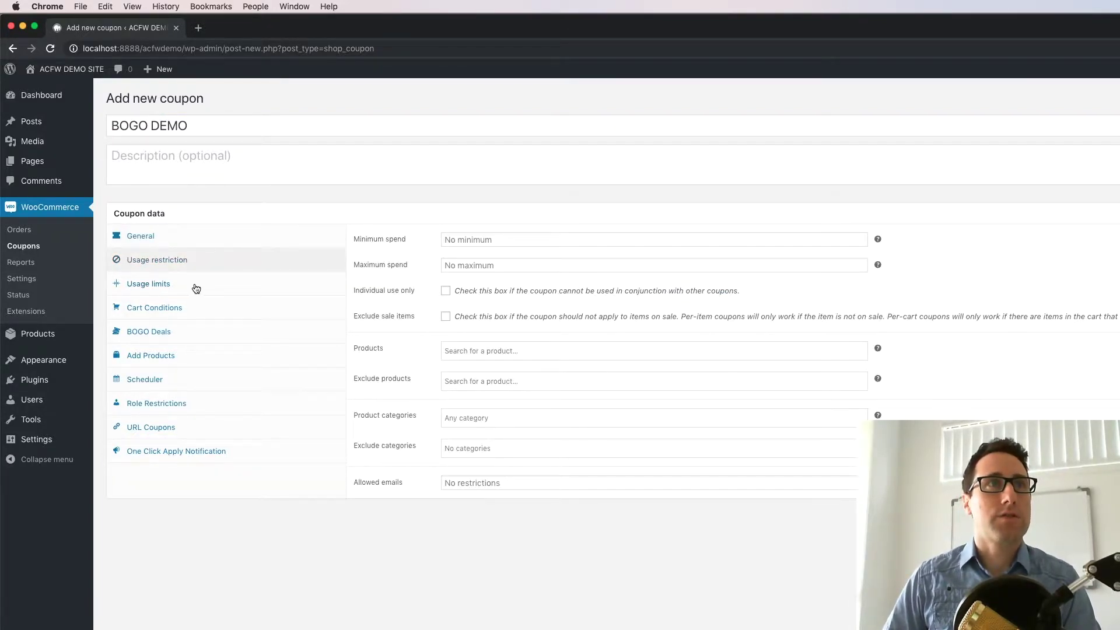
left_click(196, 289)
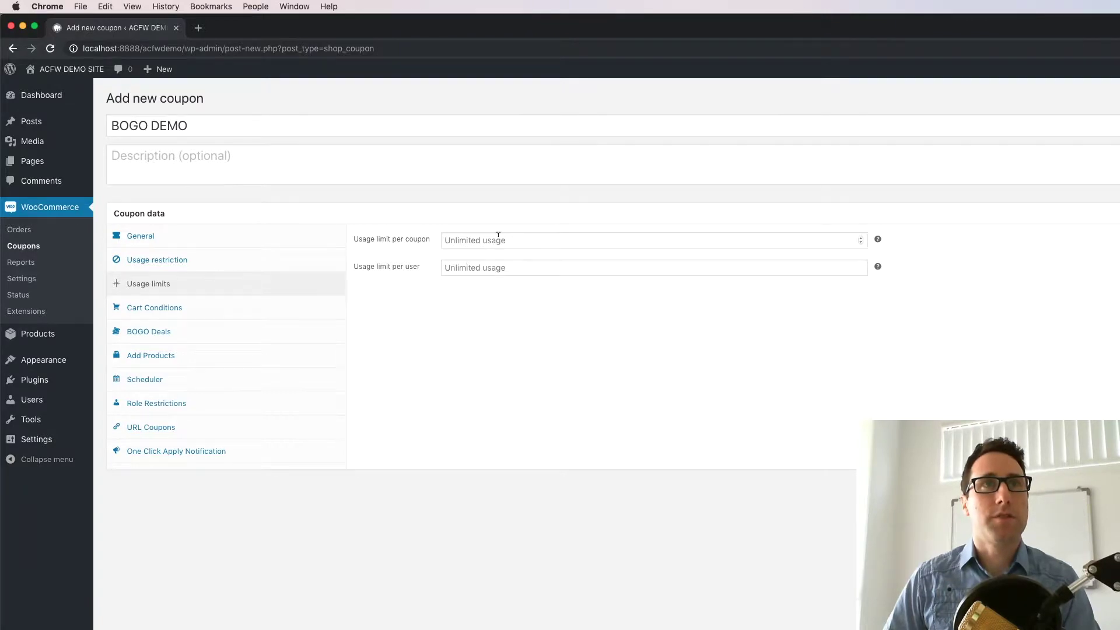
left_click(278, 265)
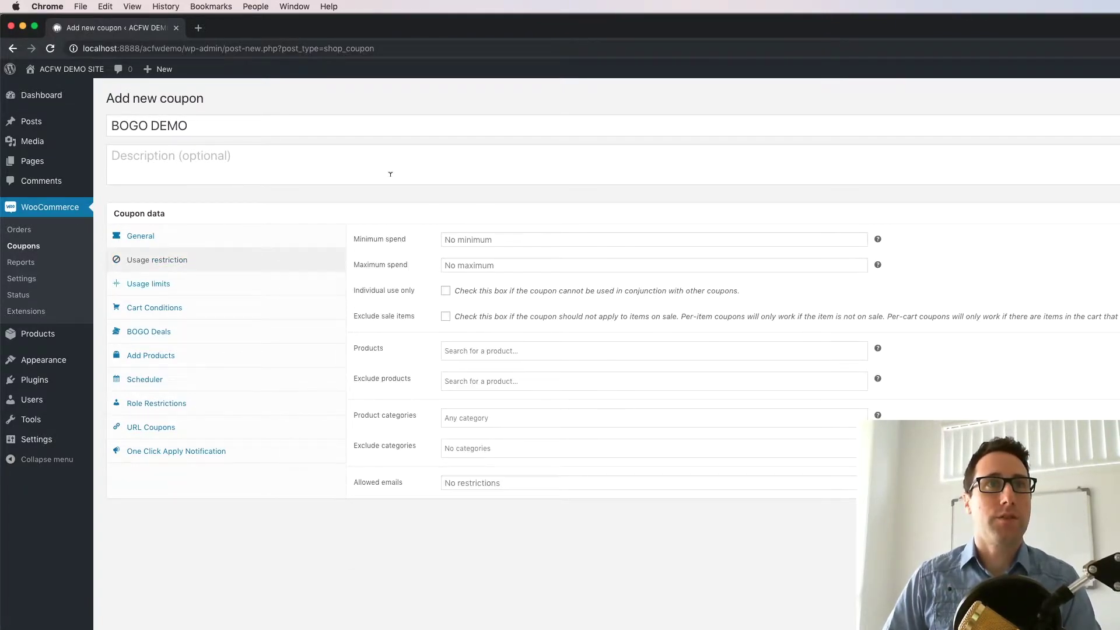
left_click(270, 284)
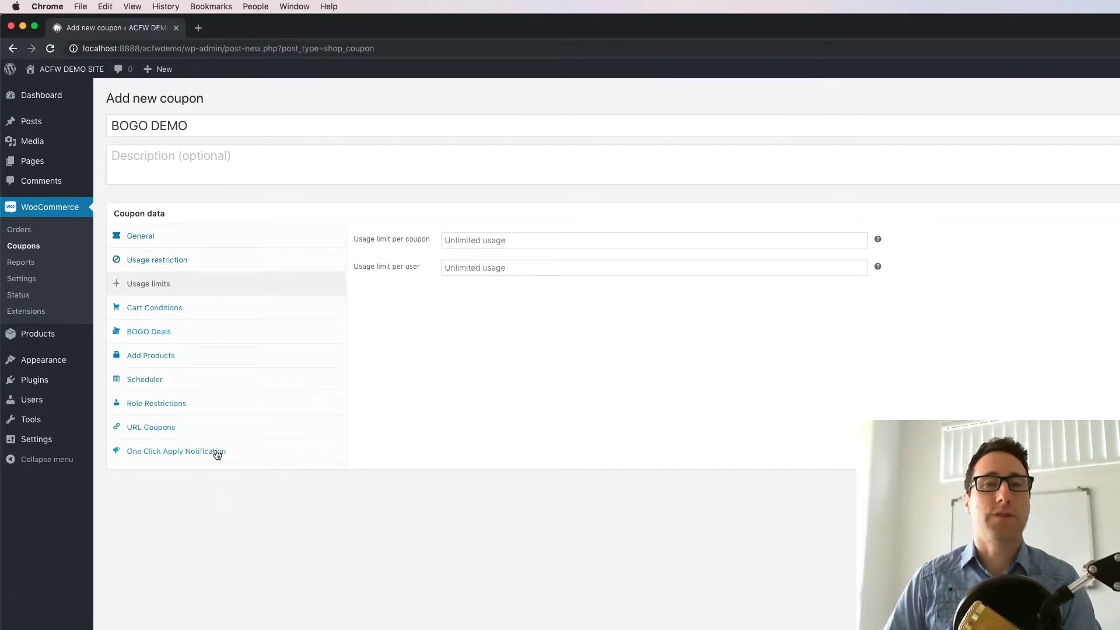
Open the coupon's BOGO deal settings and choose Specific Products as the trigger type.
left_click(165, 334)
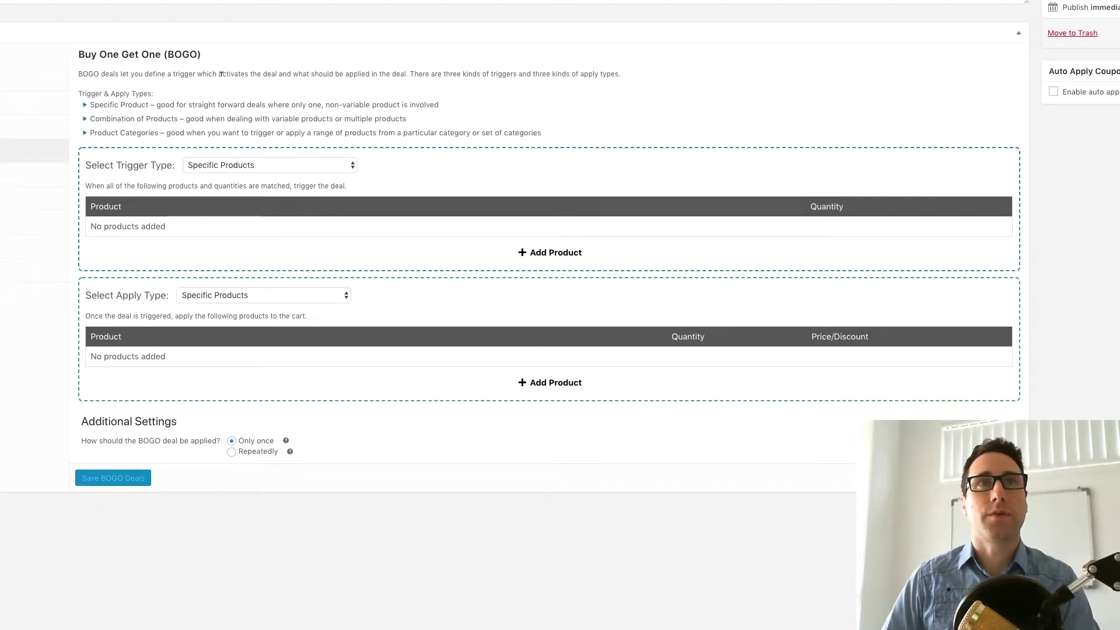
left_click_drag(222, 74, 398, 71)
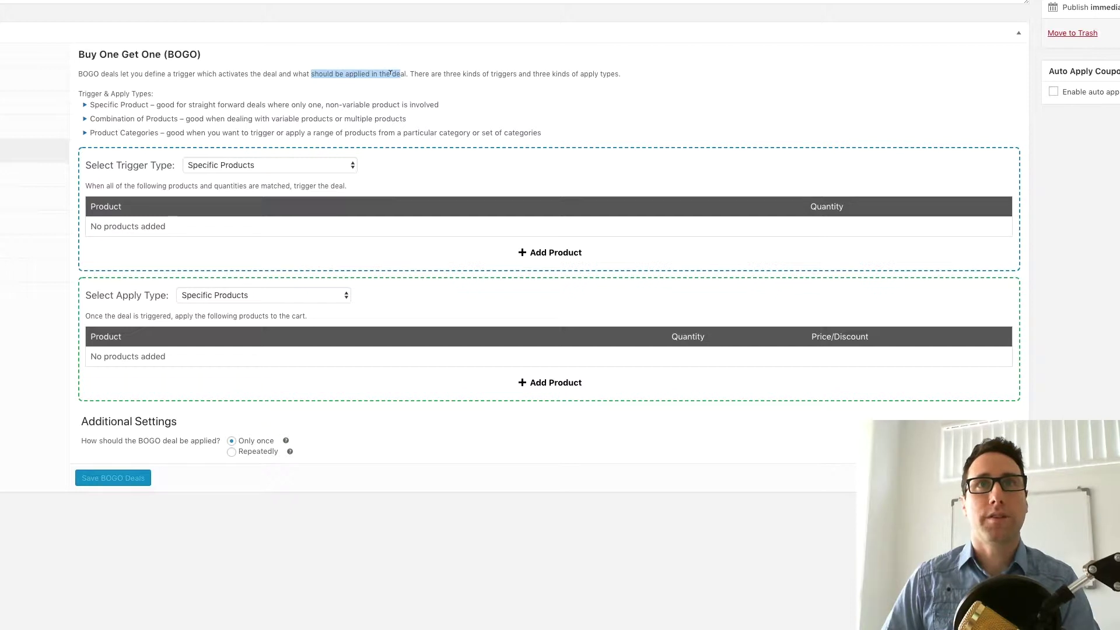
left_click(416, 70)
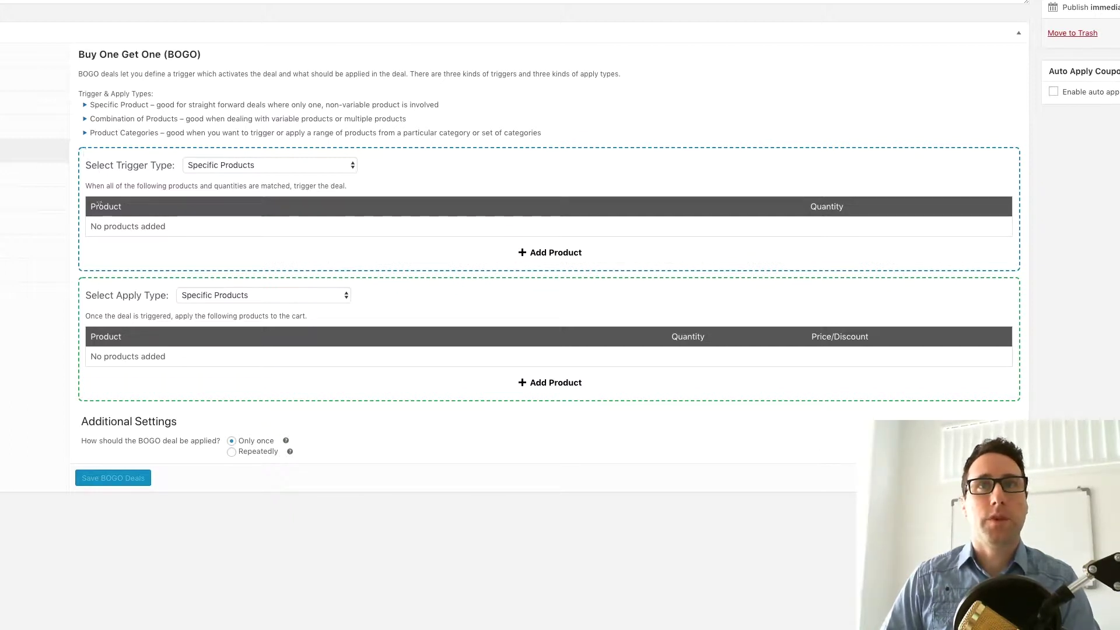
left_click(280, 169)
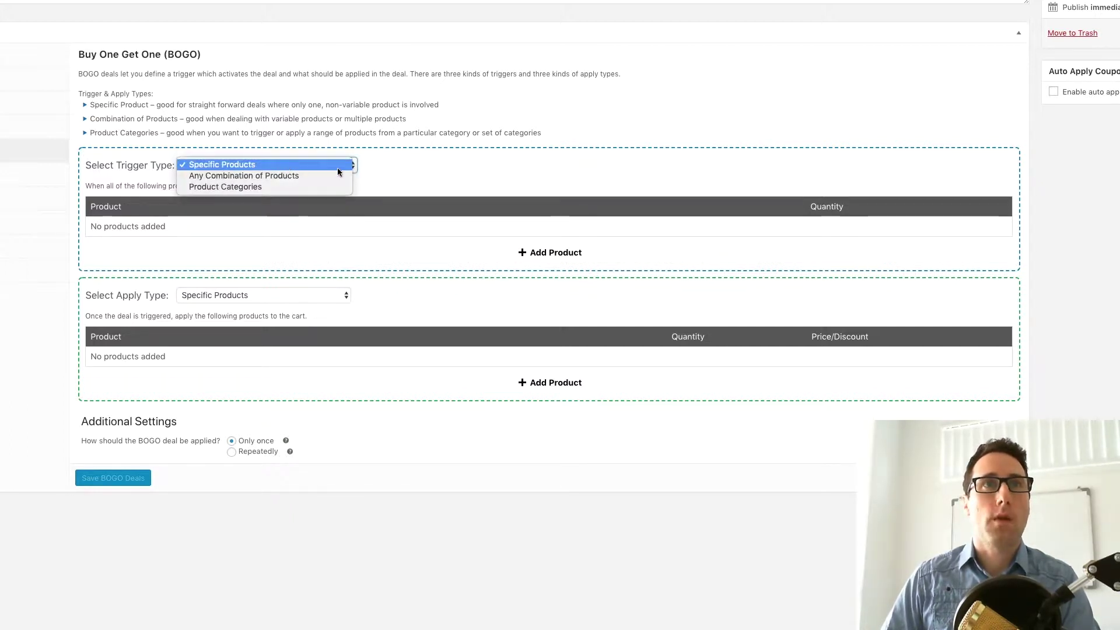
left_click(246, 164)
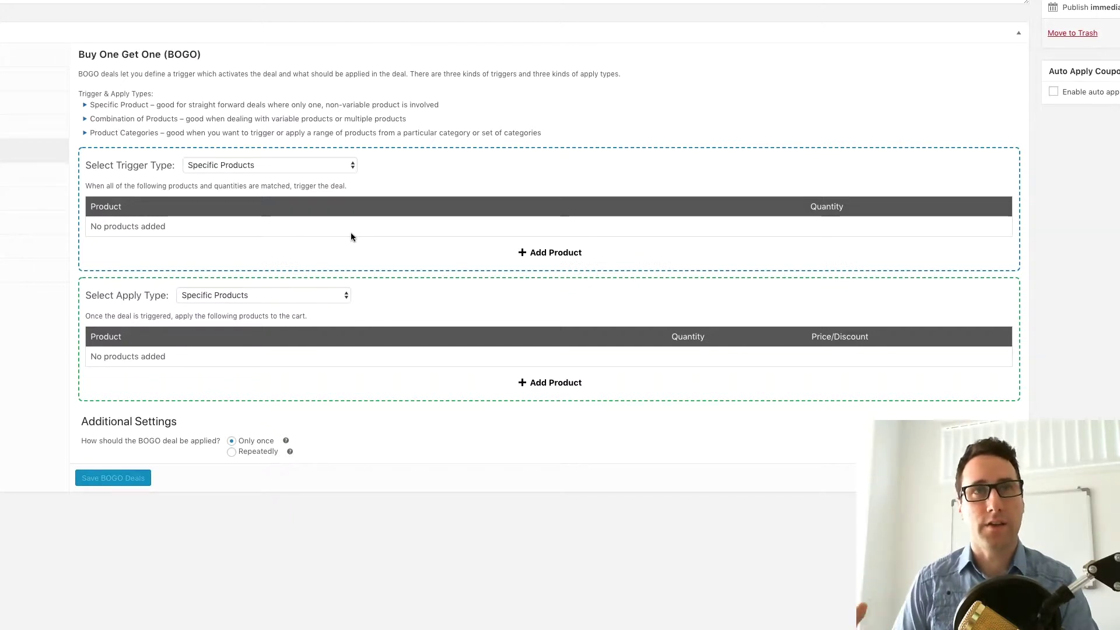
Add the Sunglasses (woo-sunglasses) product with a quantity of 2 as the BOGO deal's trigger.
left_click(555, 254)
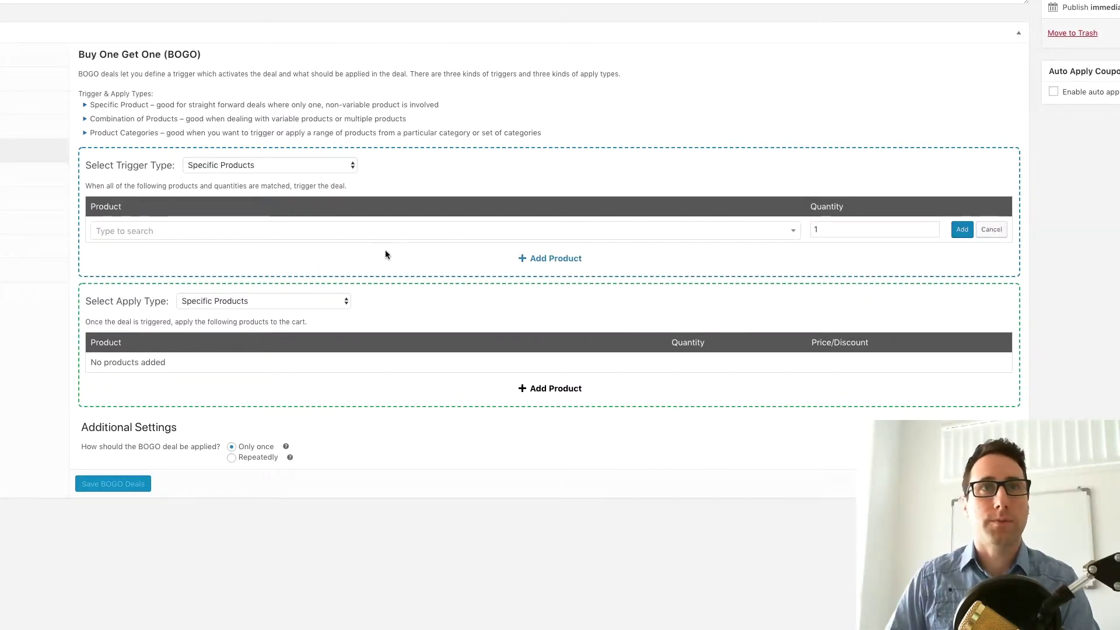
left_click(337, 236)
type("sun")
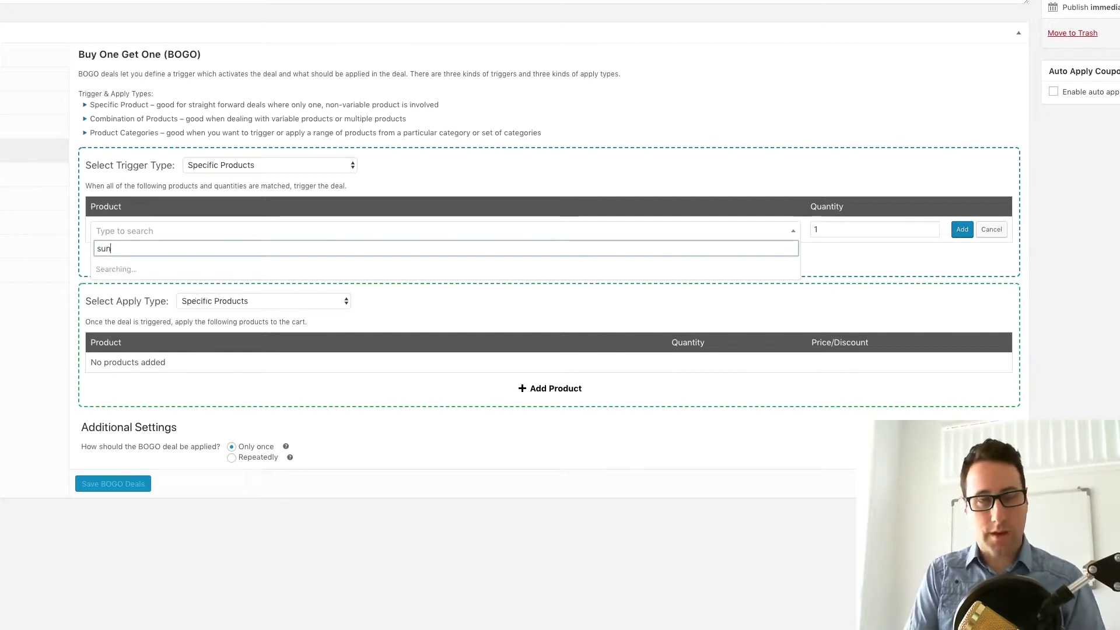
type("g")
key("BackSpace")
key("BackSpace")
key("BackSpace")
key("BackSpace")
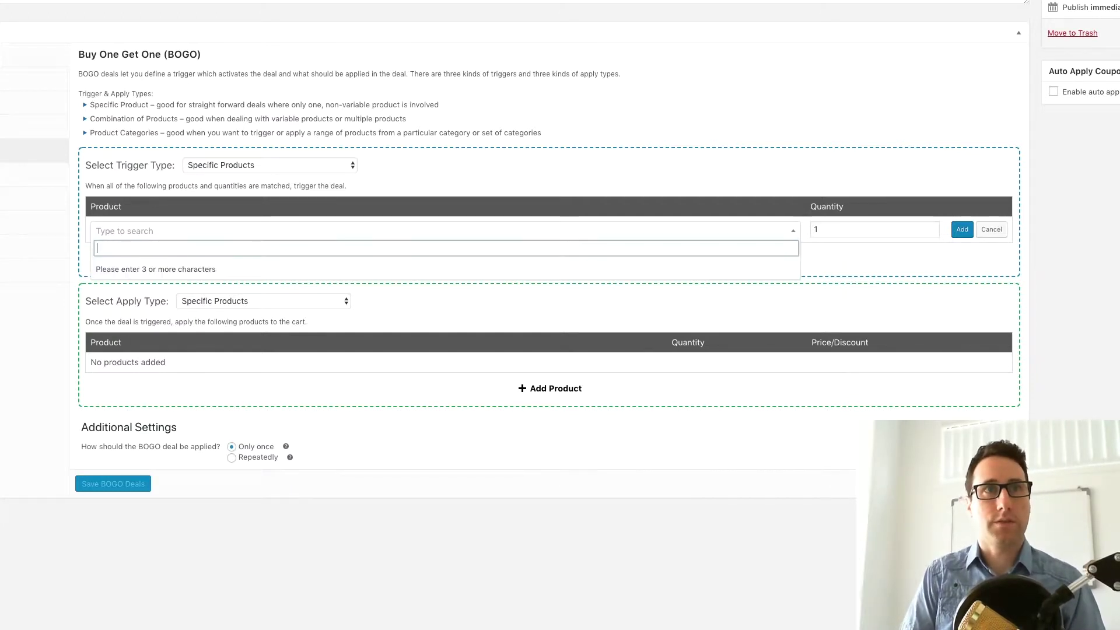
type("sungl")
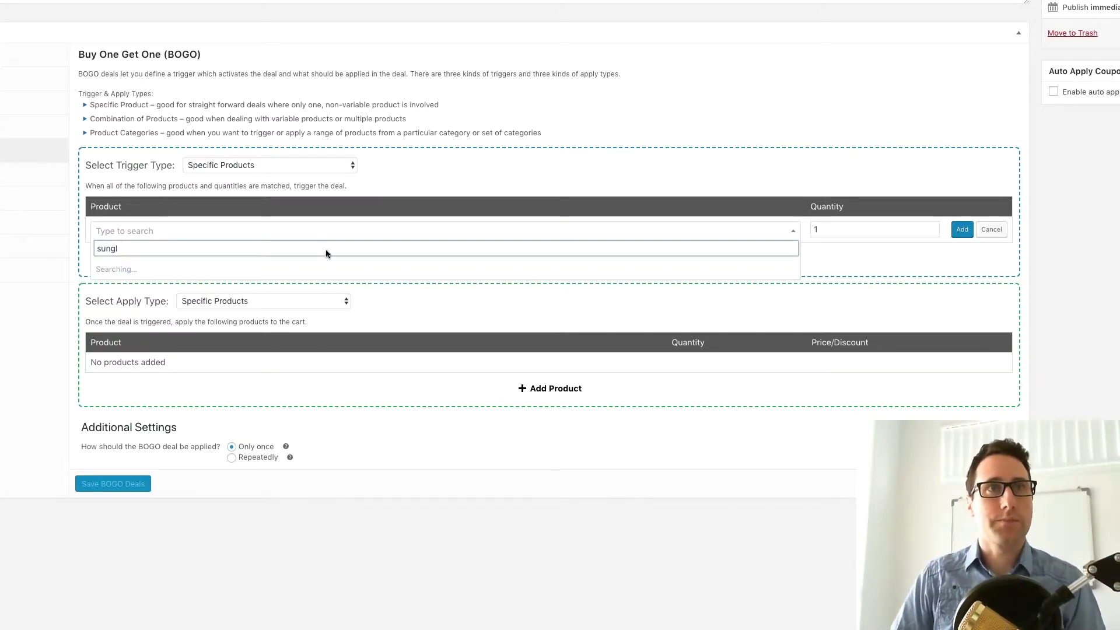
left_click(149, 269)
left_click(172, 263)
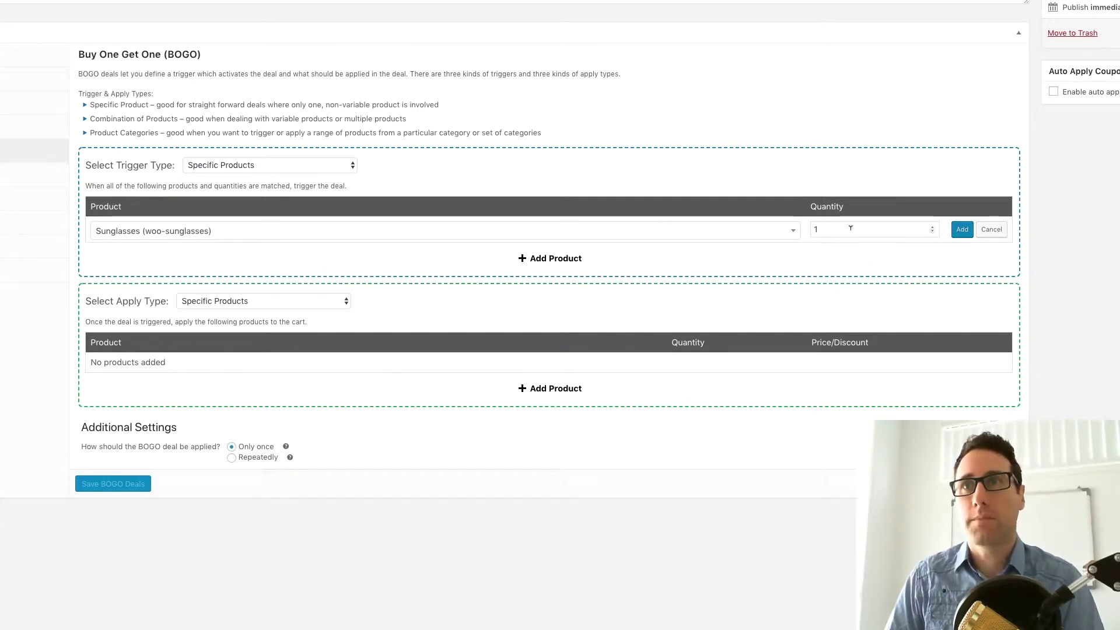
left_click(933, 227)
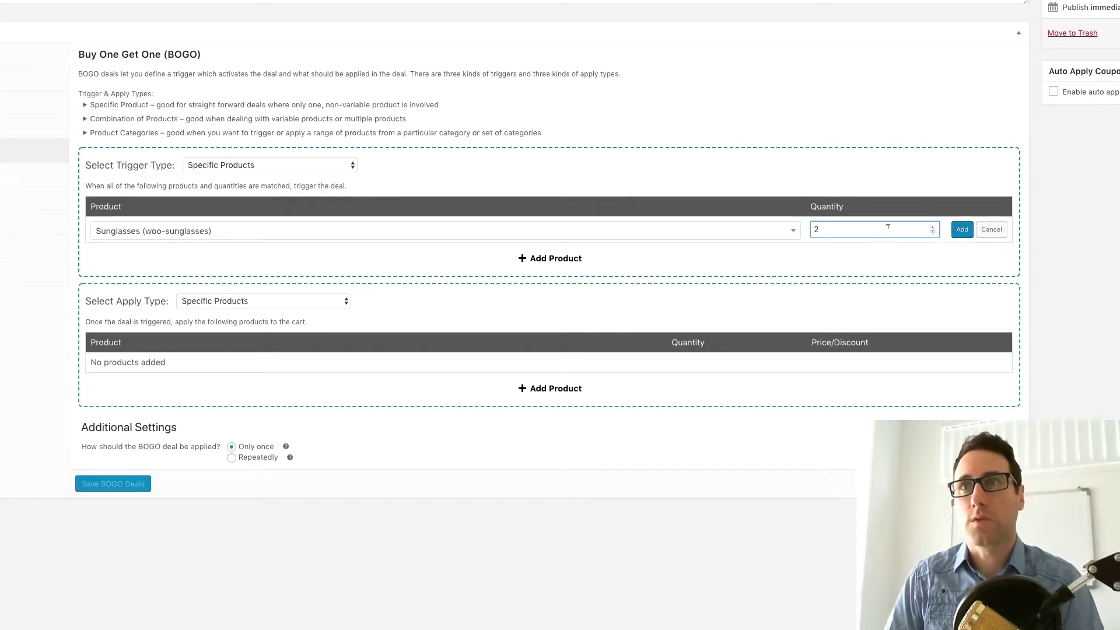
left_click(960, 231)
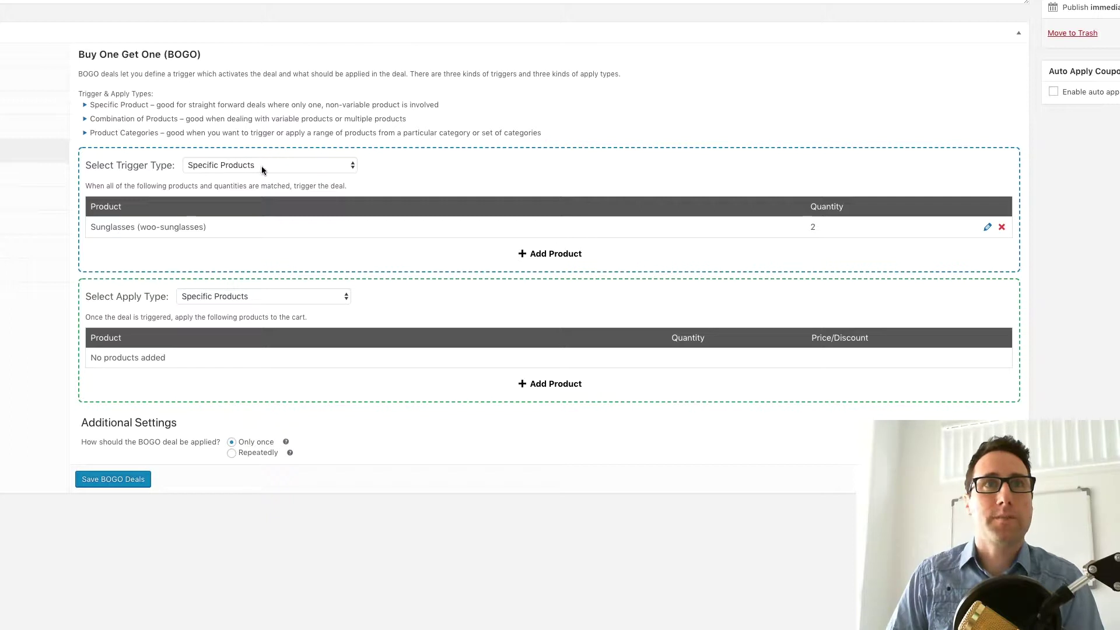
left_click_drag(93, 226, 210, 225)
left_click(210, 226)
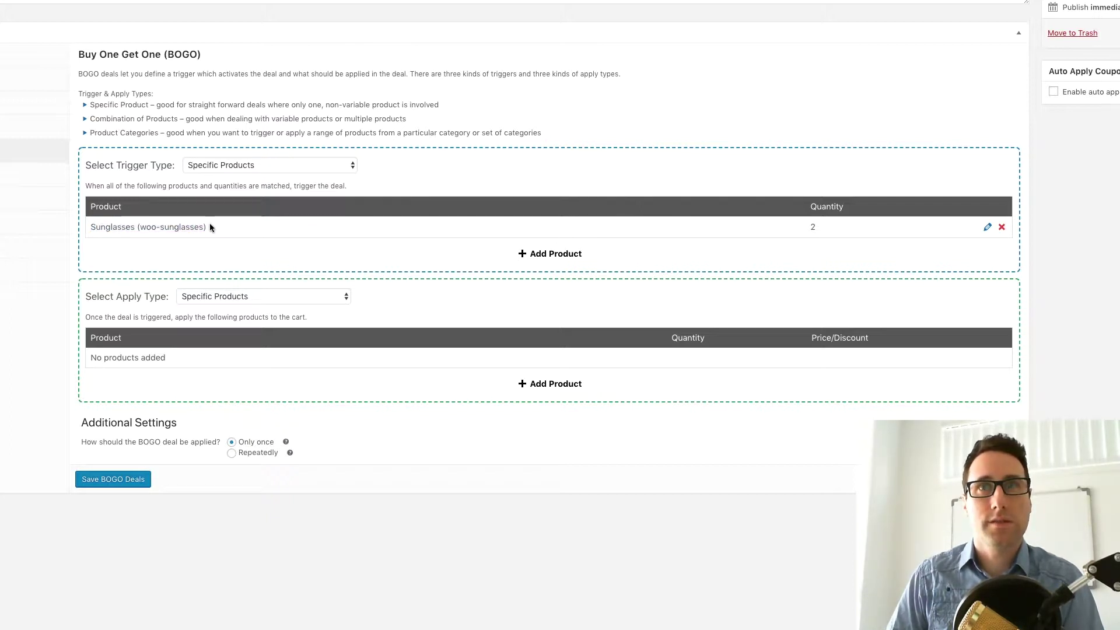
left_click_drag(809, 226, 826, 228)
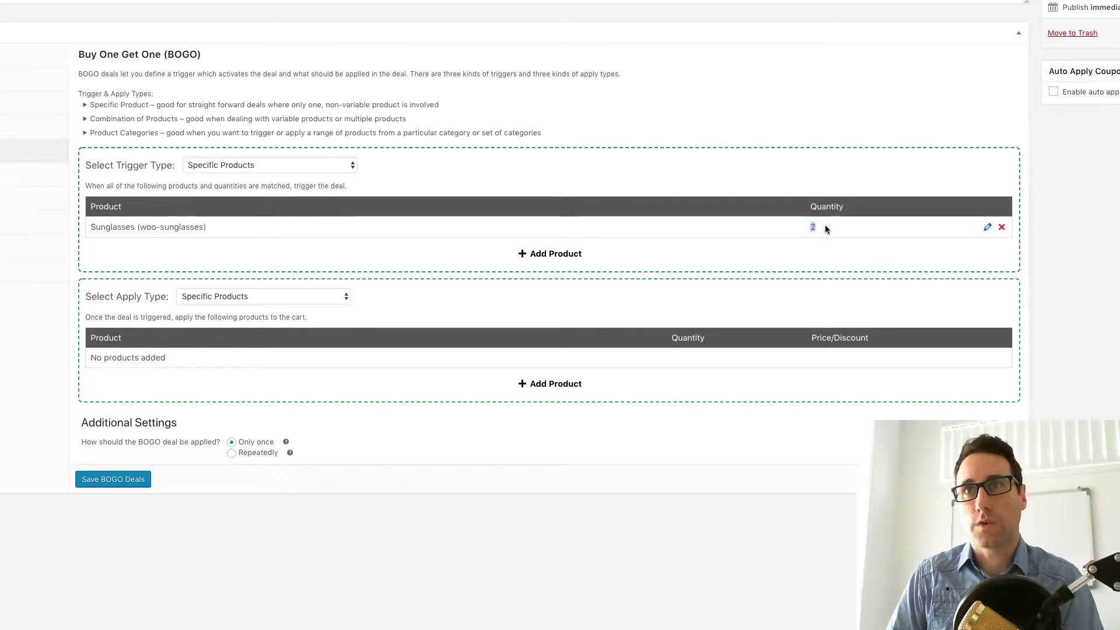
left_click(825, 228)
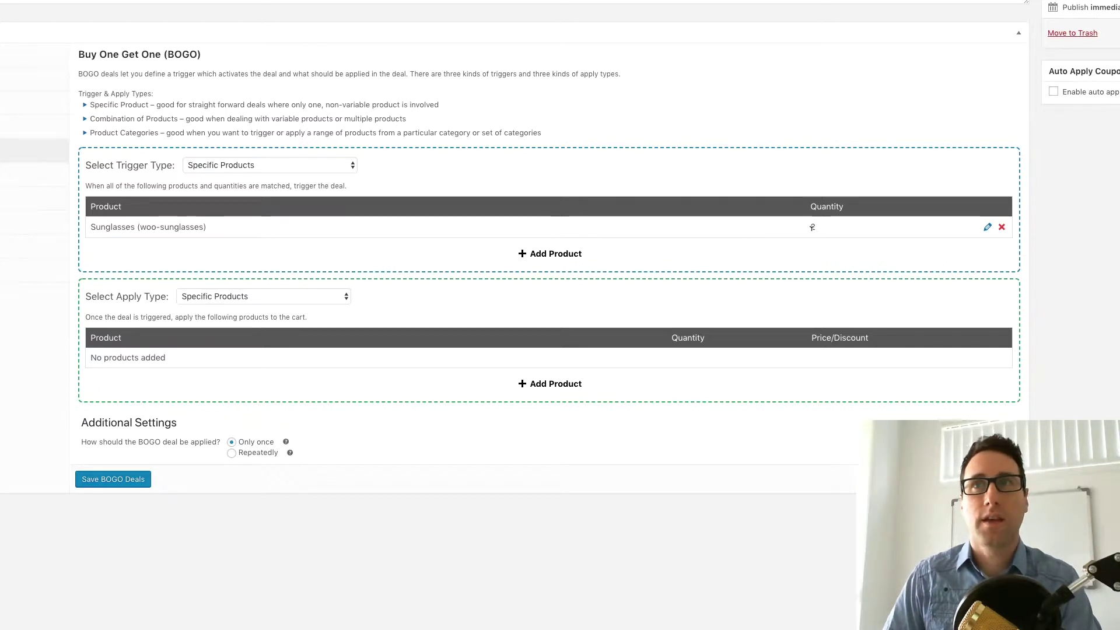
Add Sunglasses (woo-sunglasses) as the deal's apply product with quantity 1 and a 50 percent discount.
left_click(523, 383)
left_click(341, 368)
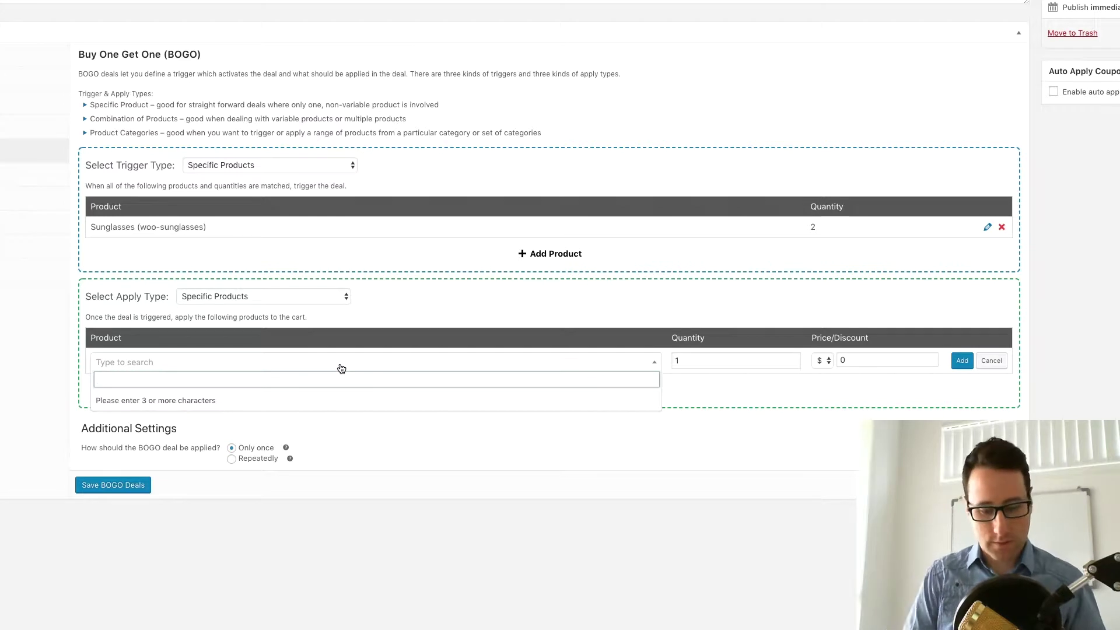
type("sungl")
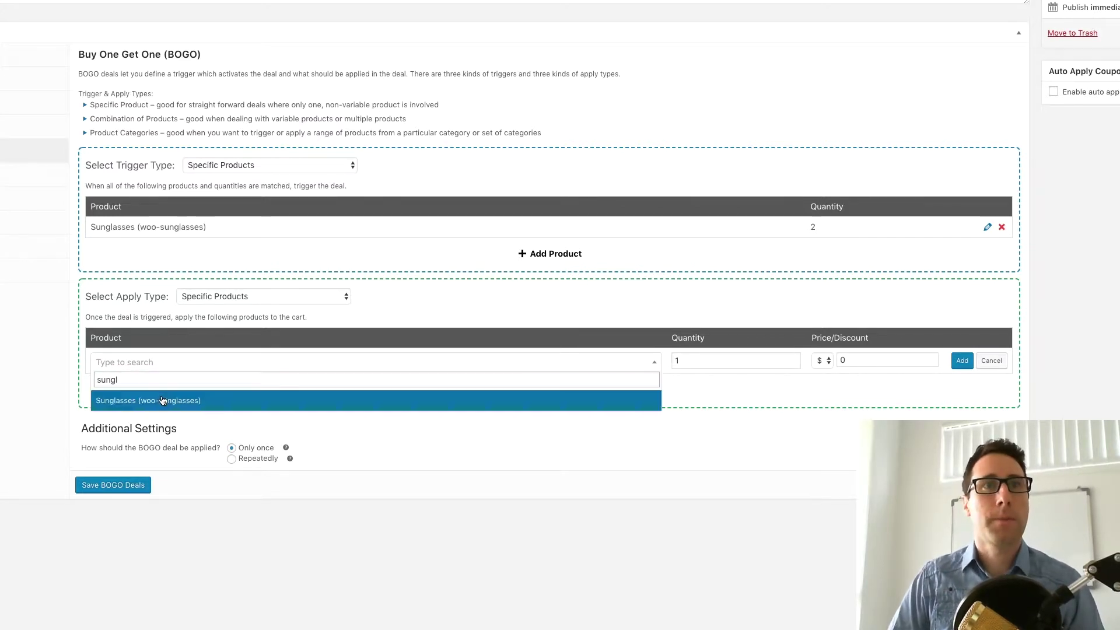
left_click(163, 402)
left_click(711, 358)
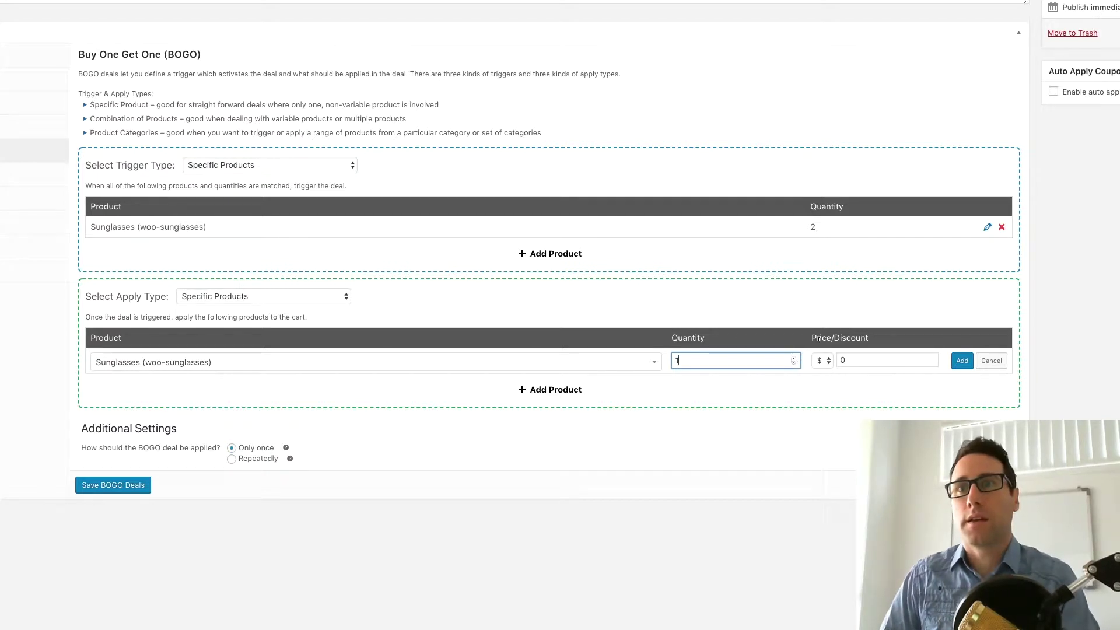
left_click(821, 360)
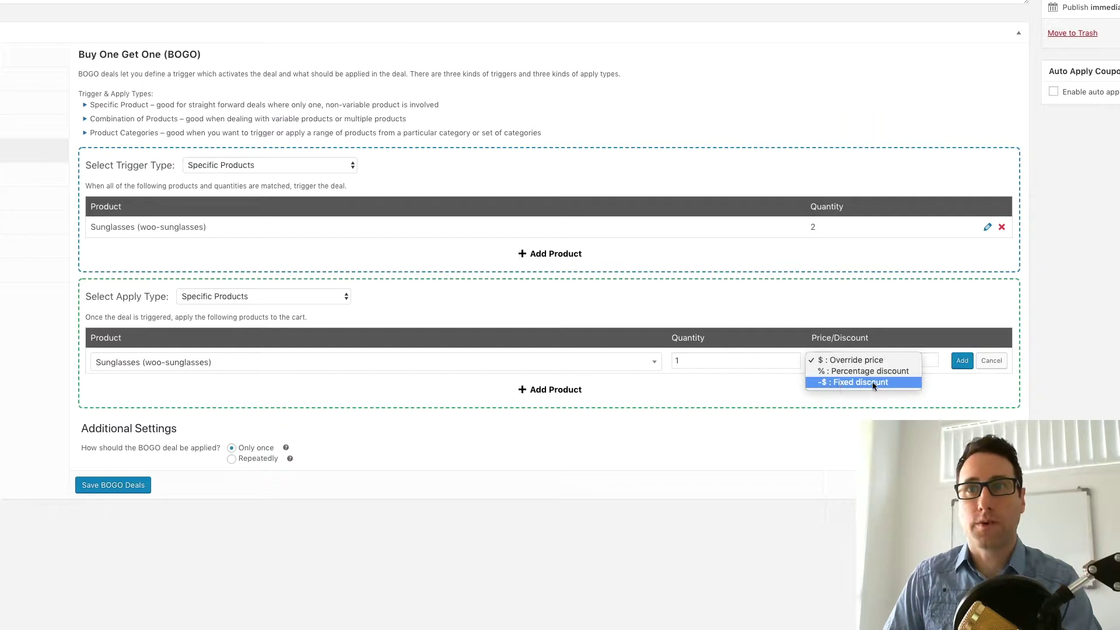
left_click(856, 371)
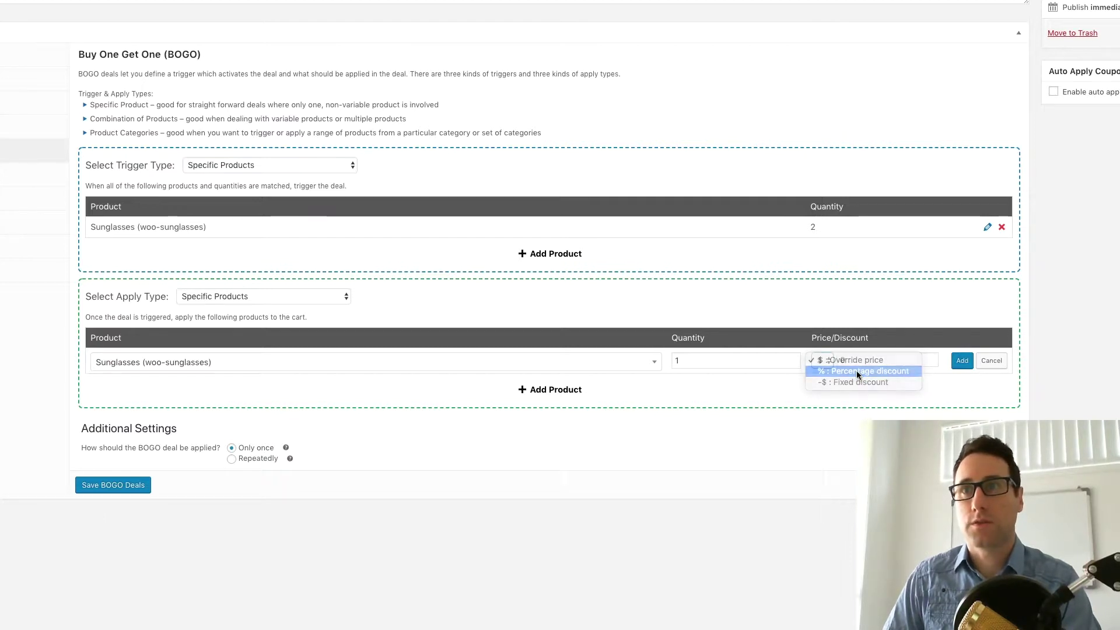
key("Tab")
type("50")
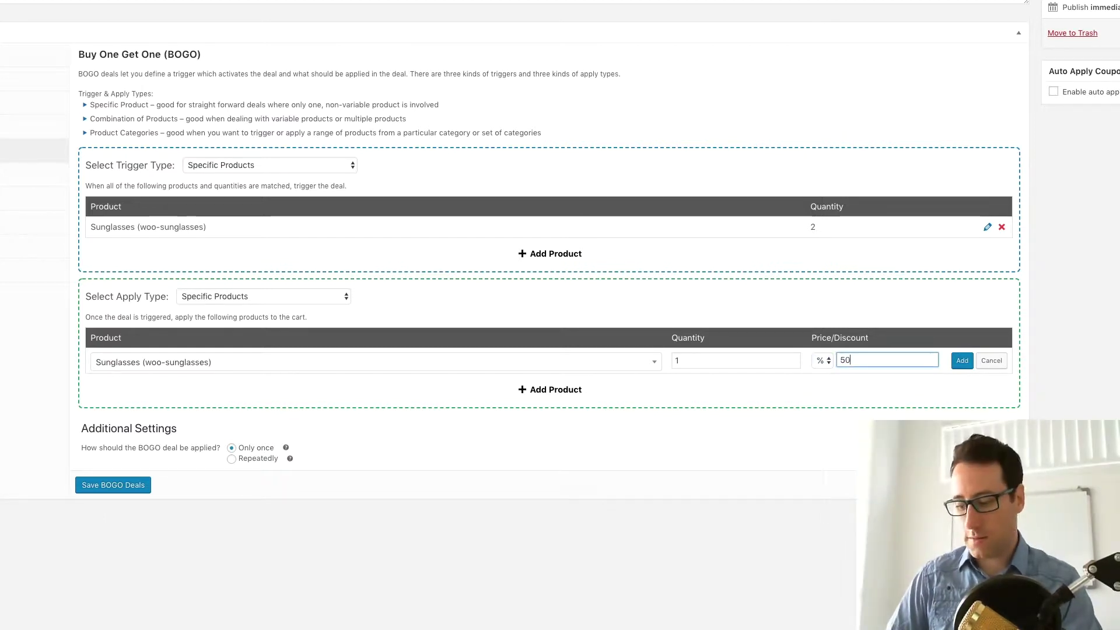
left_click(855, 396)
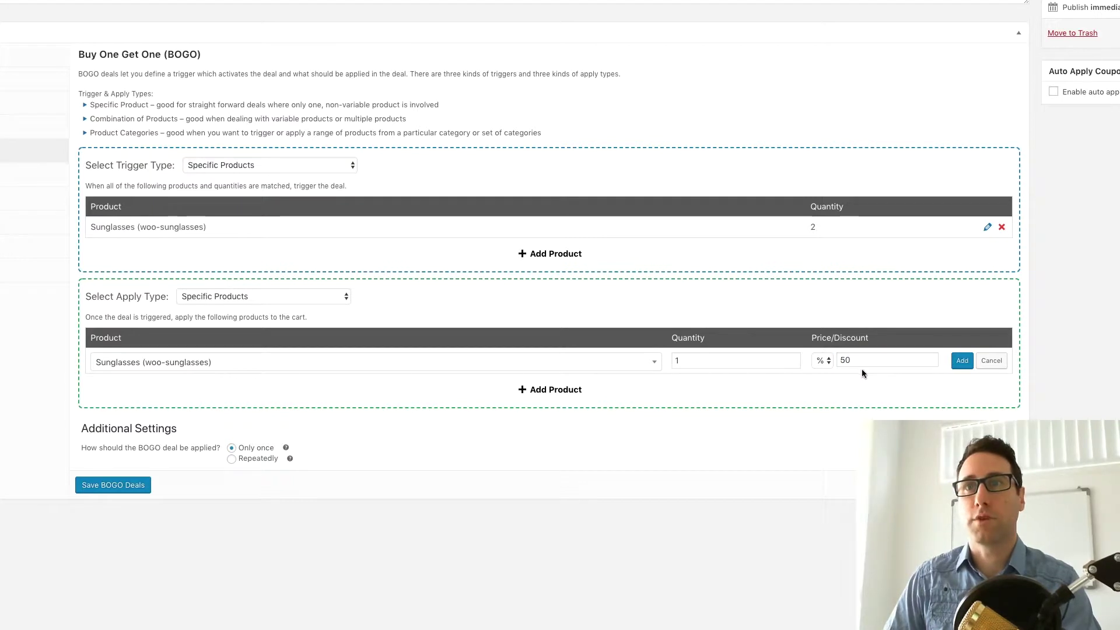
left_click(962, 361)
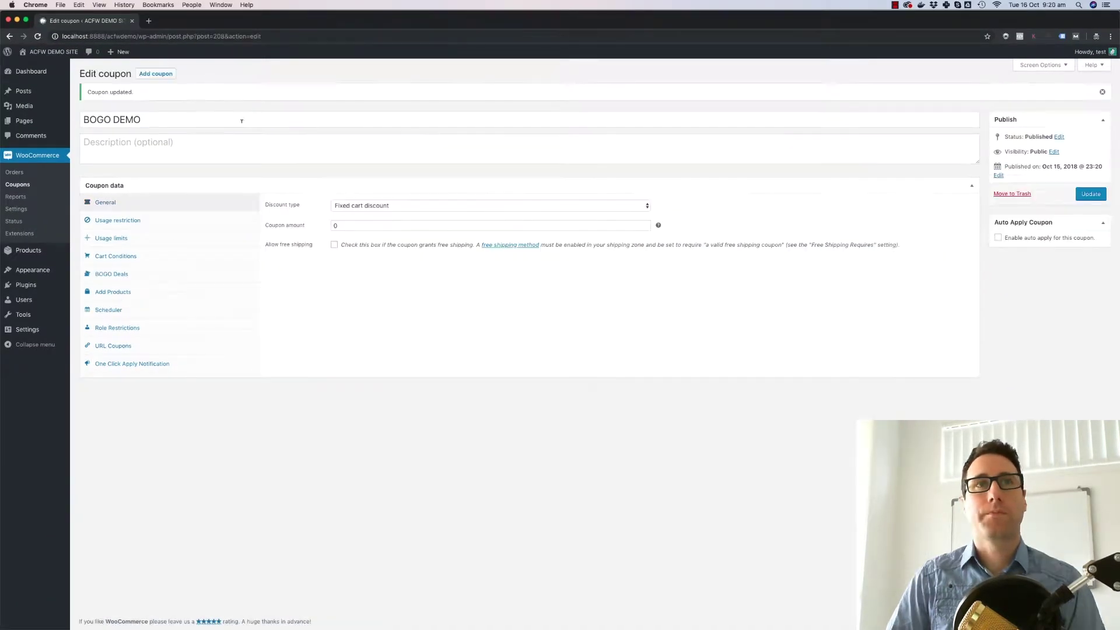
Show the published coupon's BOGO deal settings and open the store's front end in a new browser tab.
left_click(101, 277)
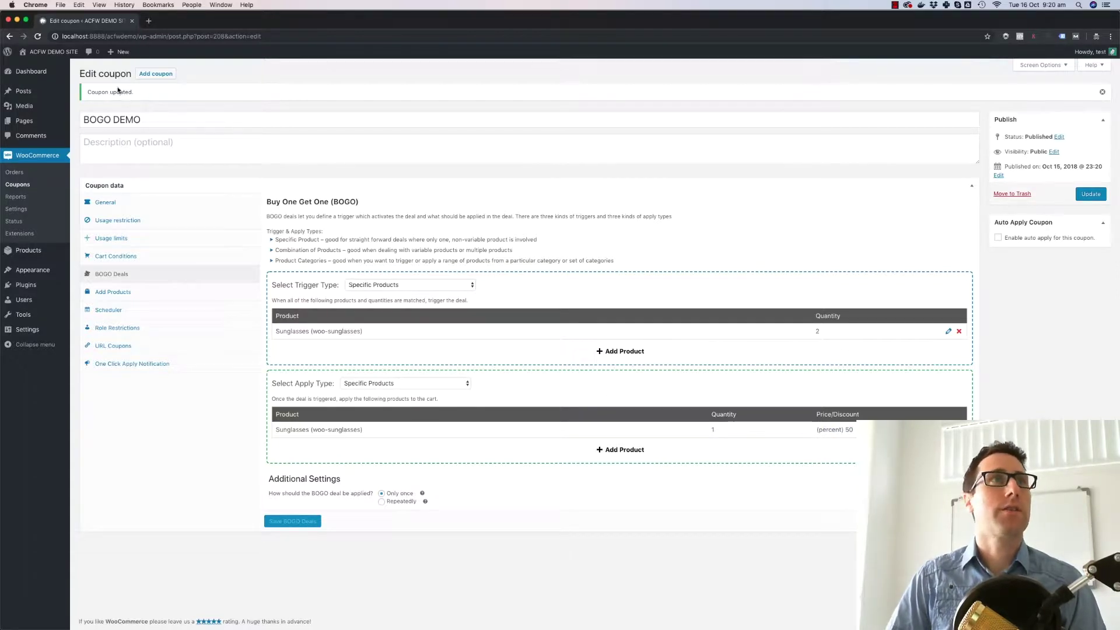
right_click(70, 52)
left_click(75, 56)
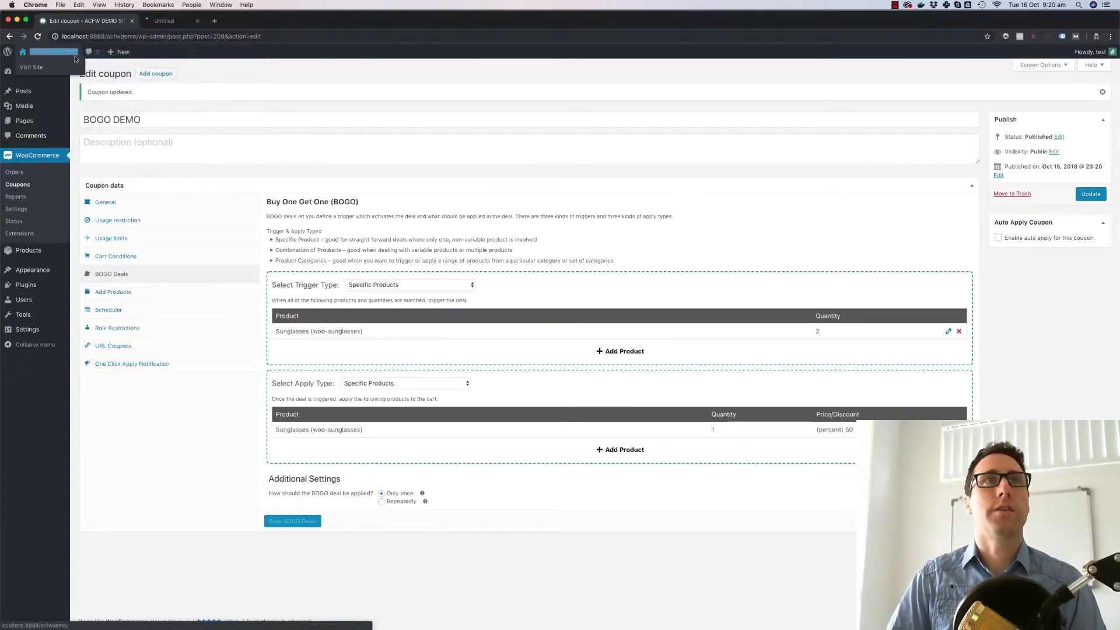
Switch to the store's front end, go to page 2 of the shop and remove the Sunglasses from the cart.
left_click(170, 21)
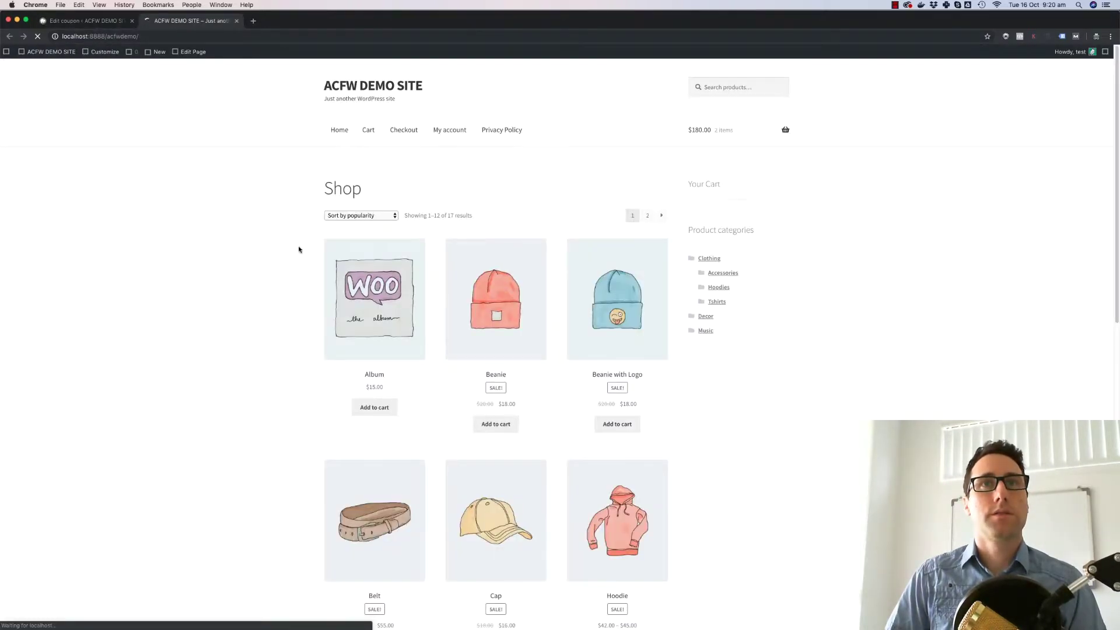
scroll(535, 282, "down", 5)
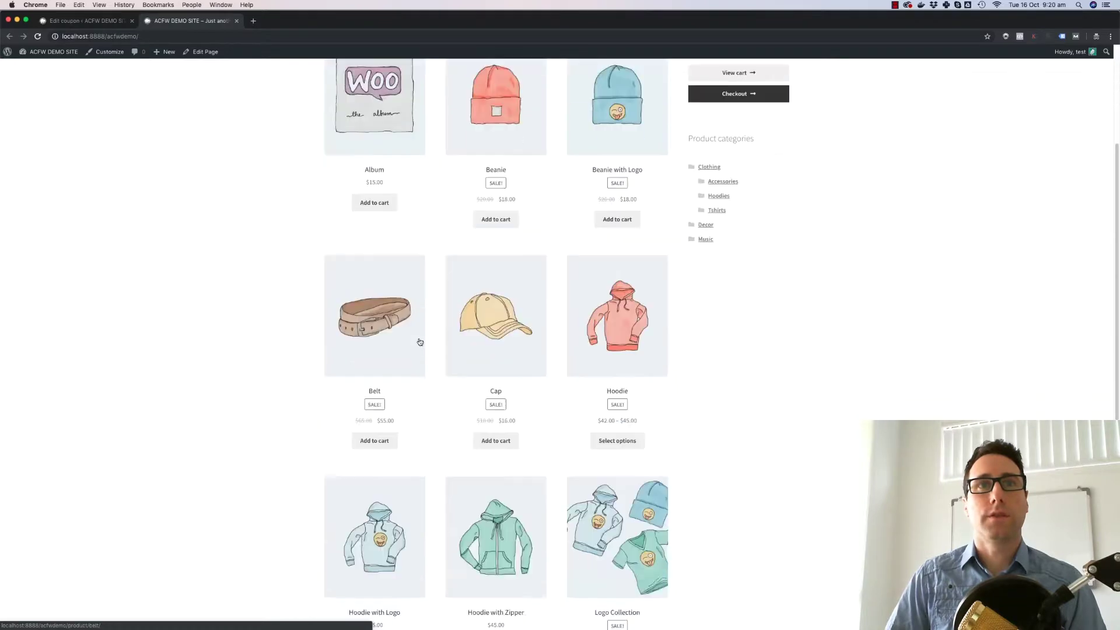
scroll(500, 444, "down", 10)
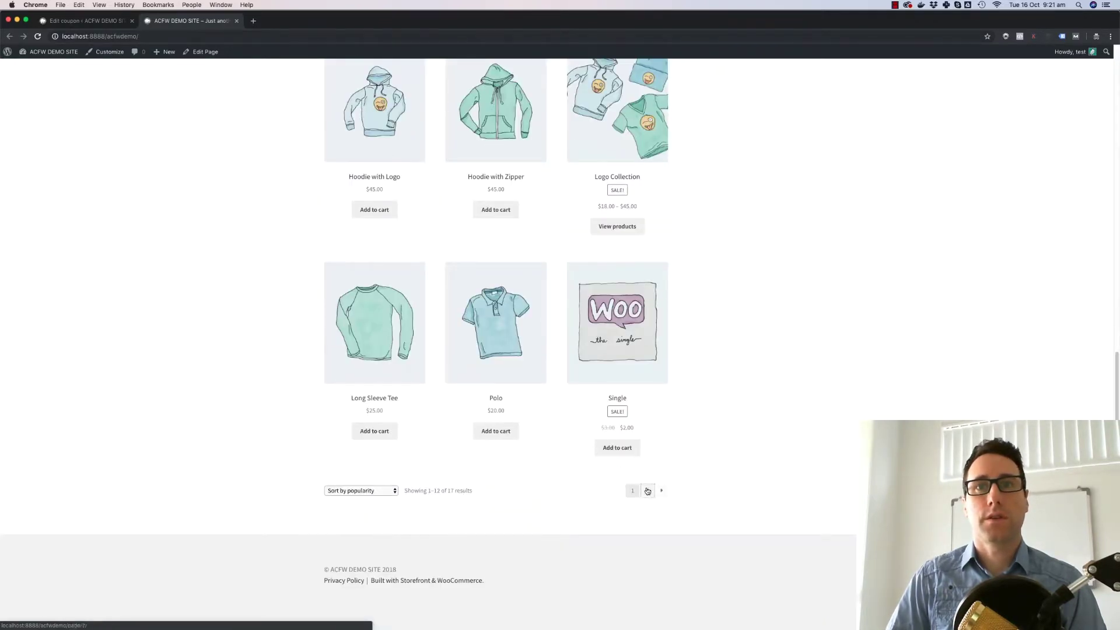
left_click(647, 491)
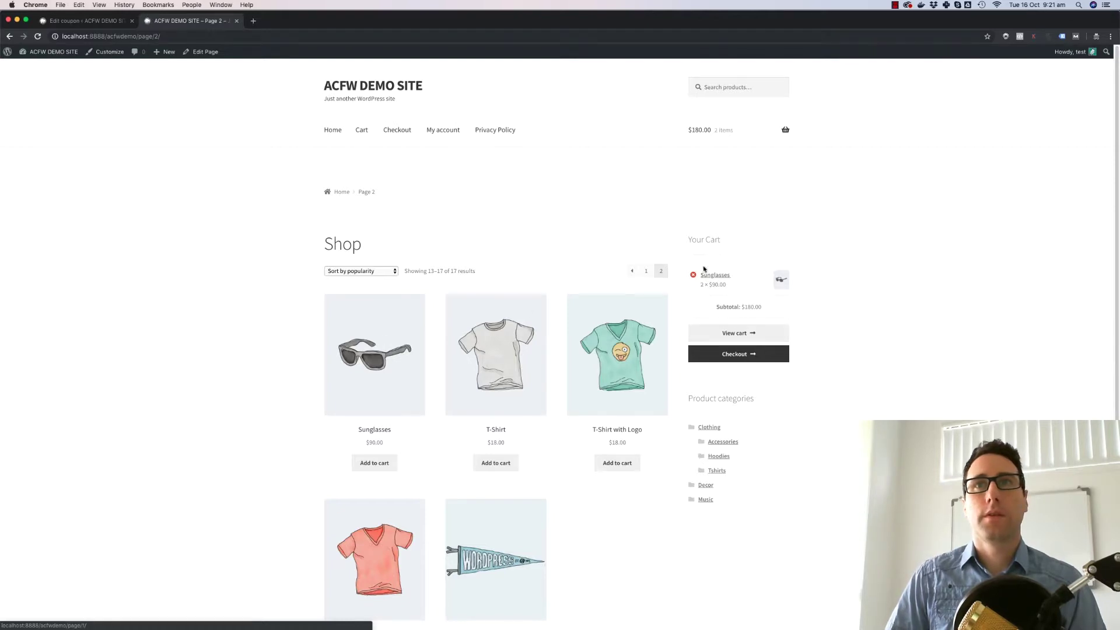
left_click(693, 275)
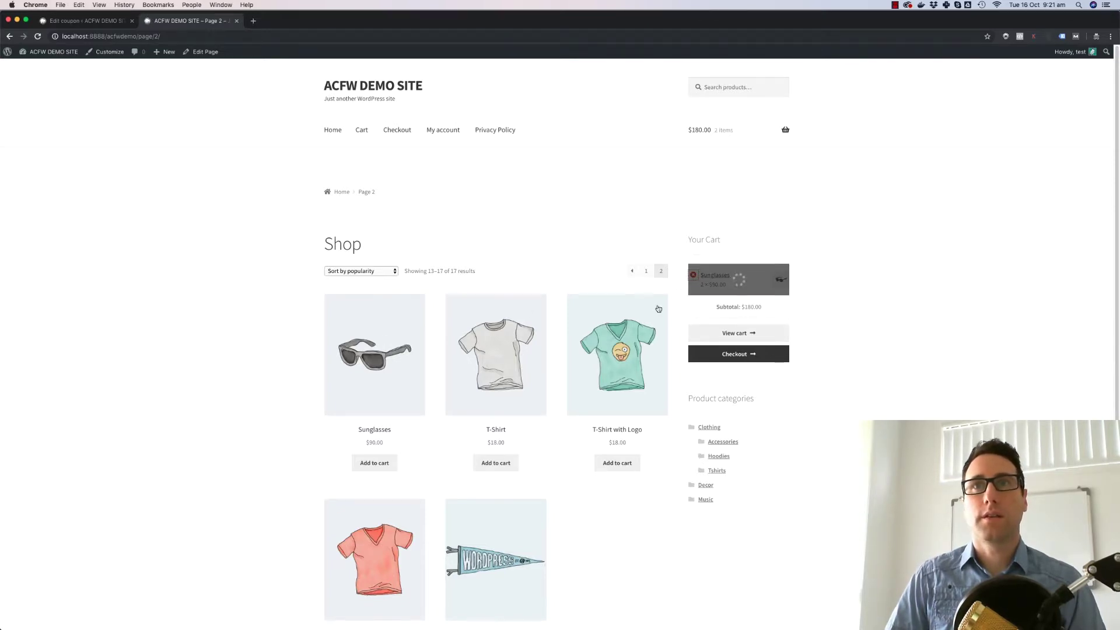
Open the Sunglasses product, add one pair to the cart and view the cart.
left_click(396, 355)
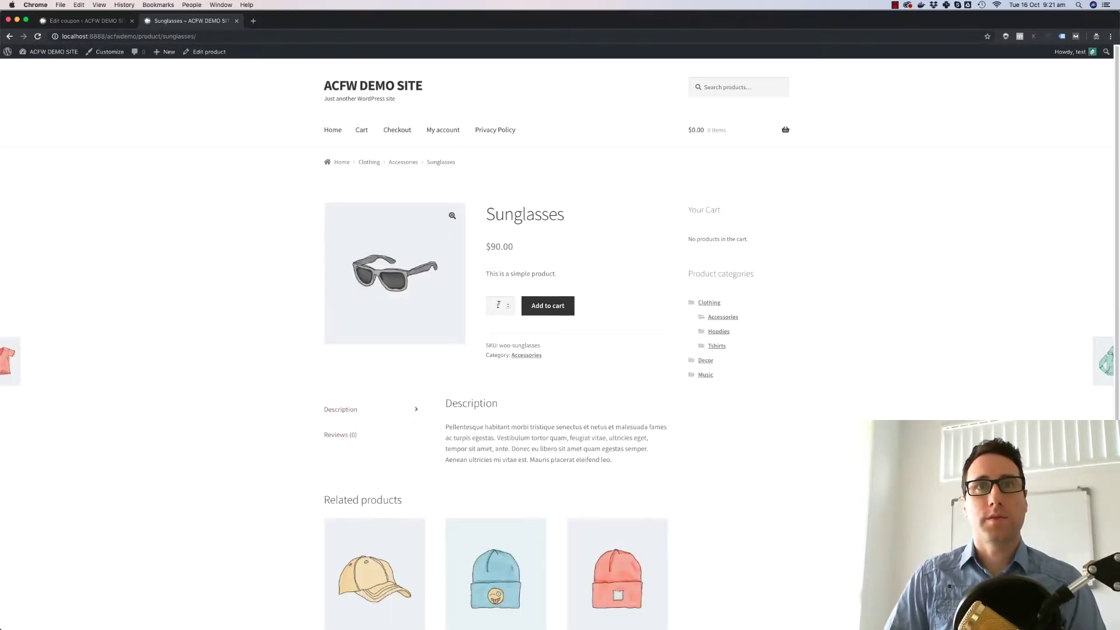
left_click_drag(500, 303, 483, 307)
left_click(531, 308)
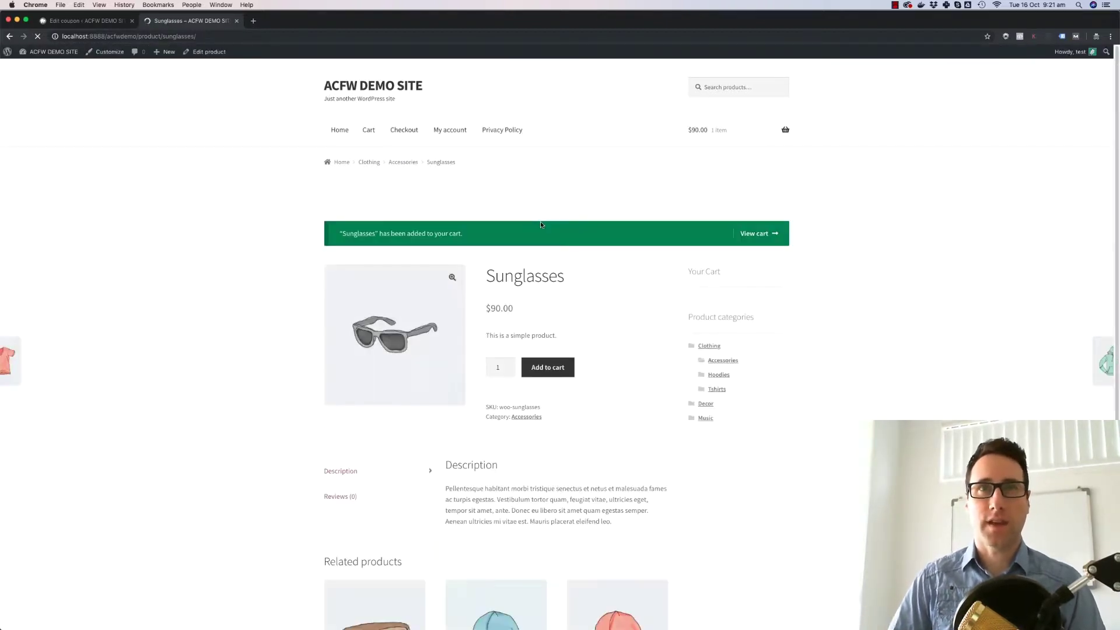
left_click(759, 233)
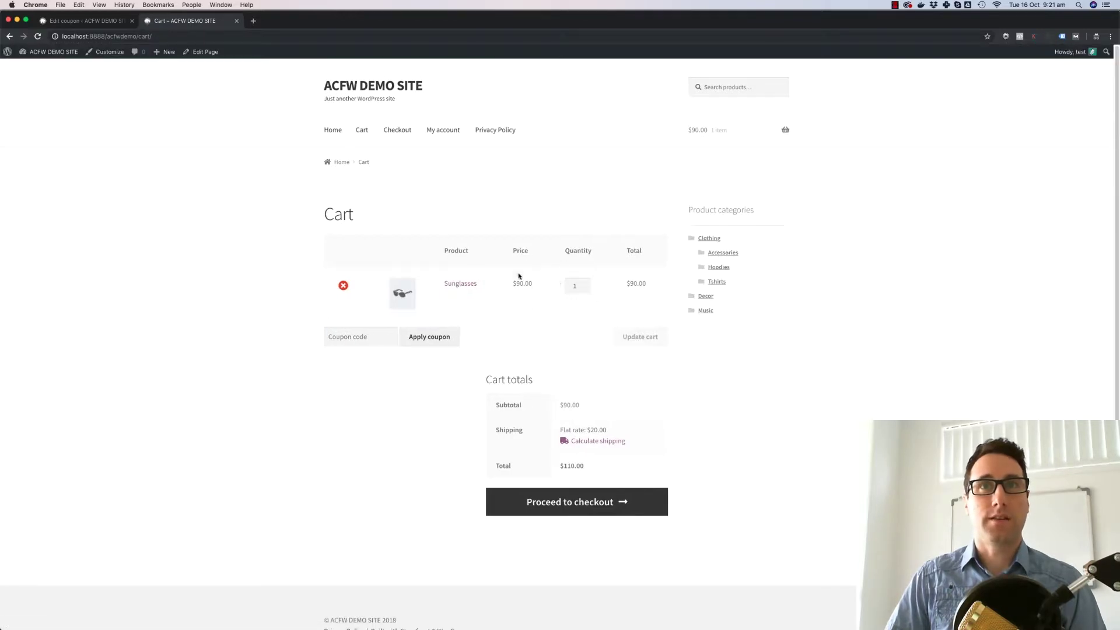
Apply the coupon code "bogo demo" and update the cart with a Sunglasses quantity of 2.
left_click(387, 331)
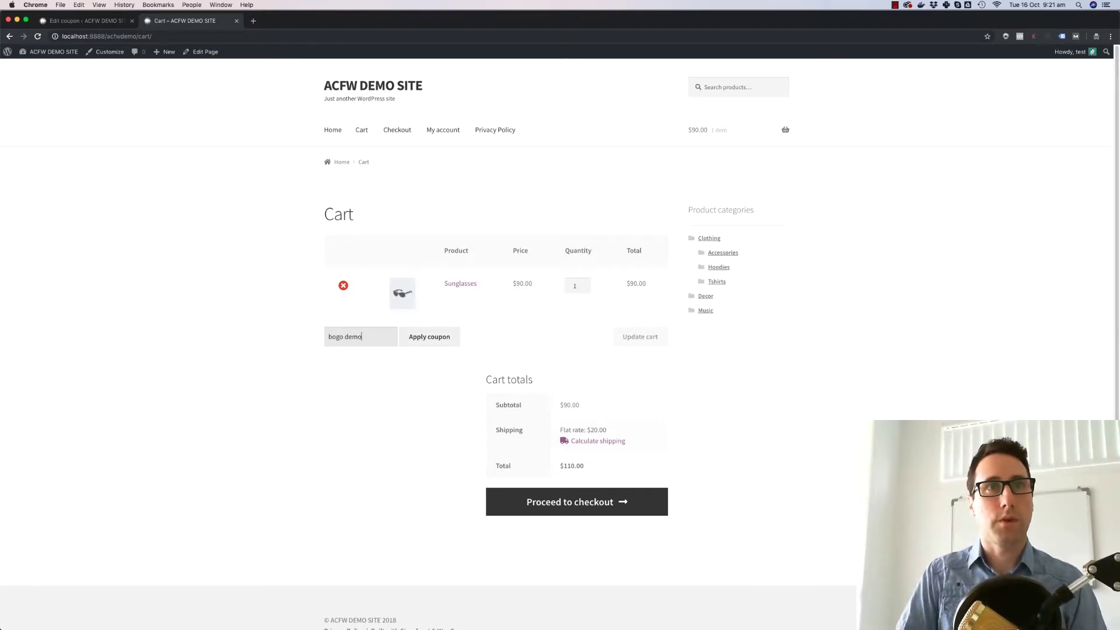
left_click(419, 341)
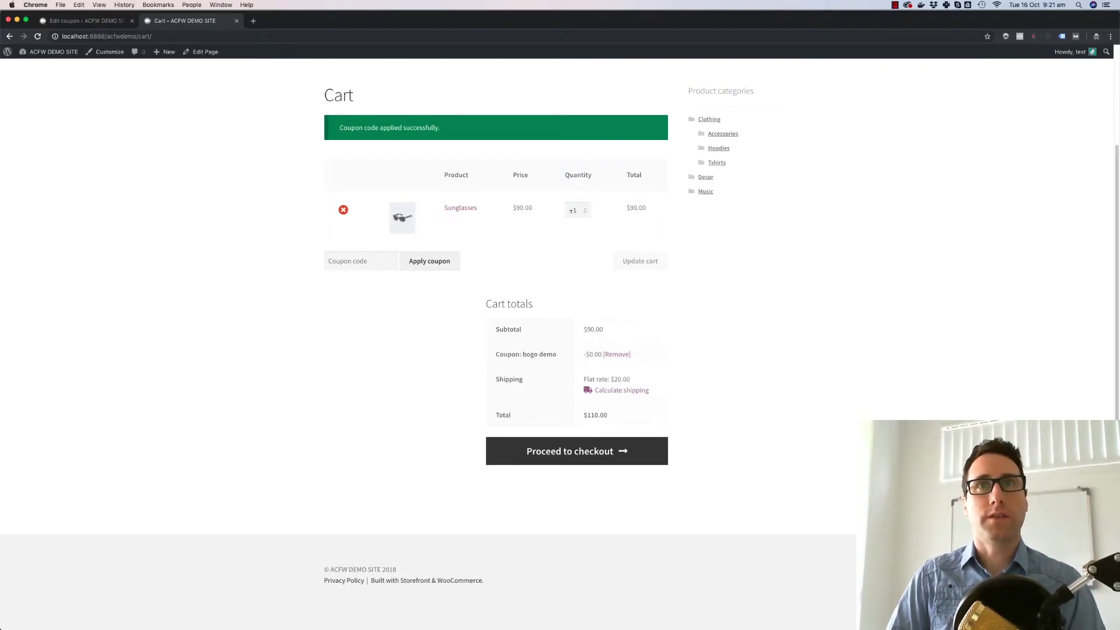
left_click(583, 209)
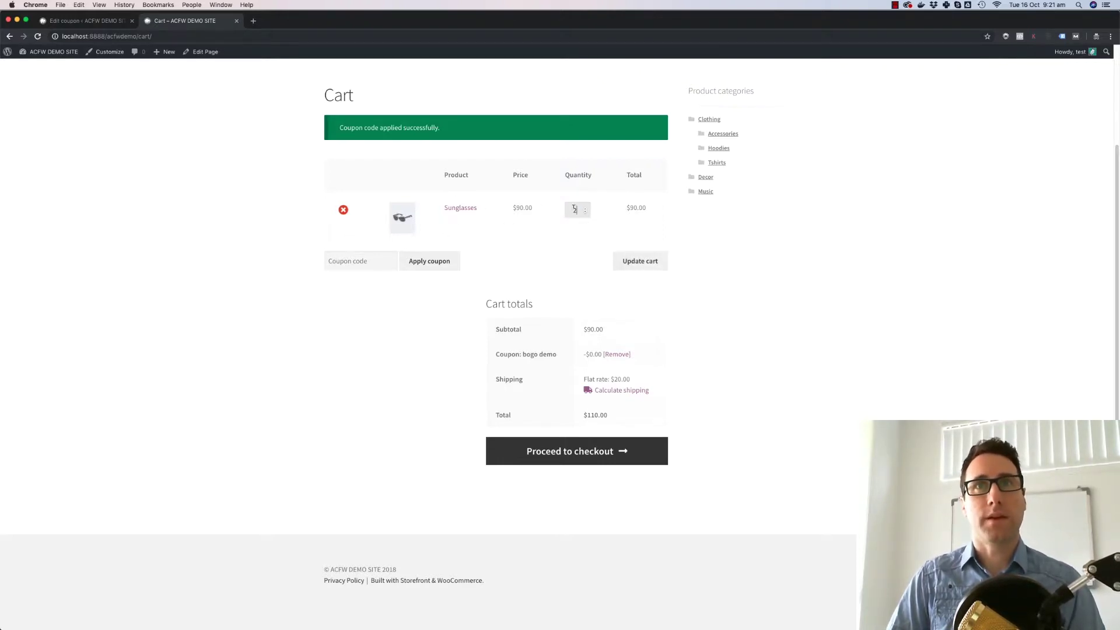
left_click(653, 261)
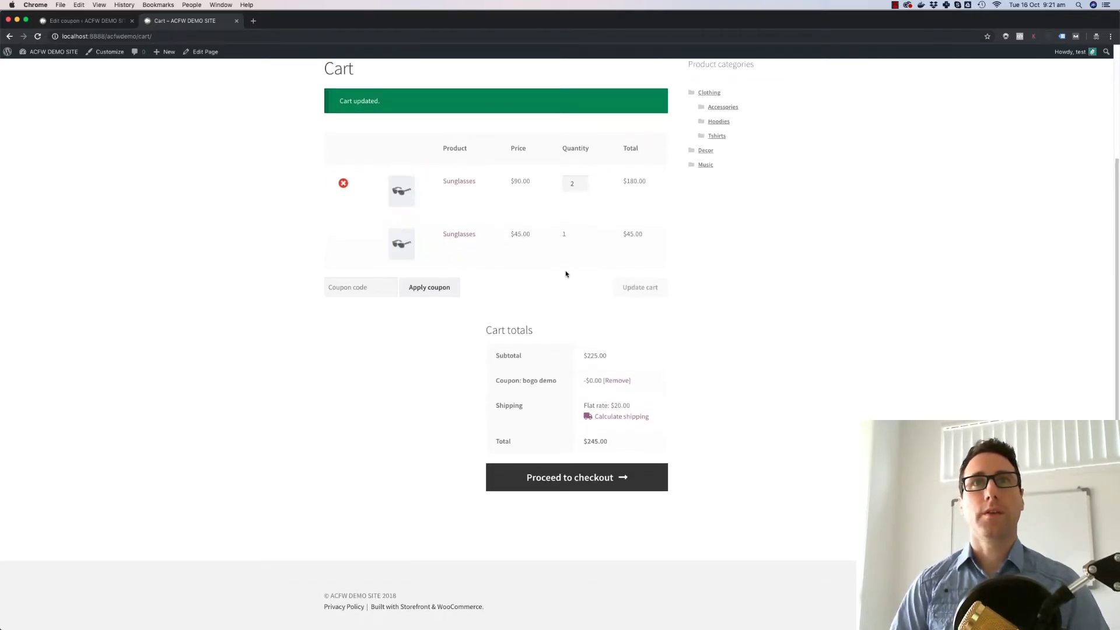
Compare the quantity and prices of the regular and the discounted Sunglasses lines in the cart.
double_click(571, 183)
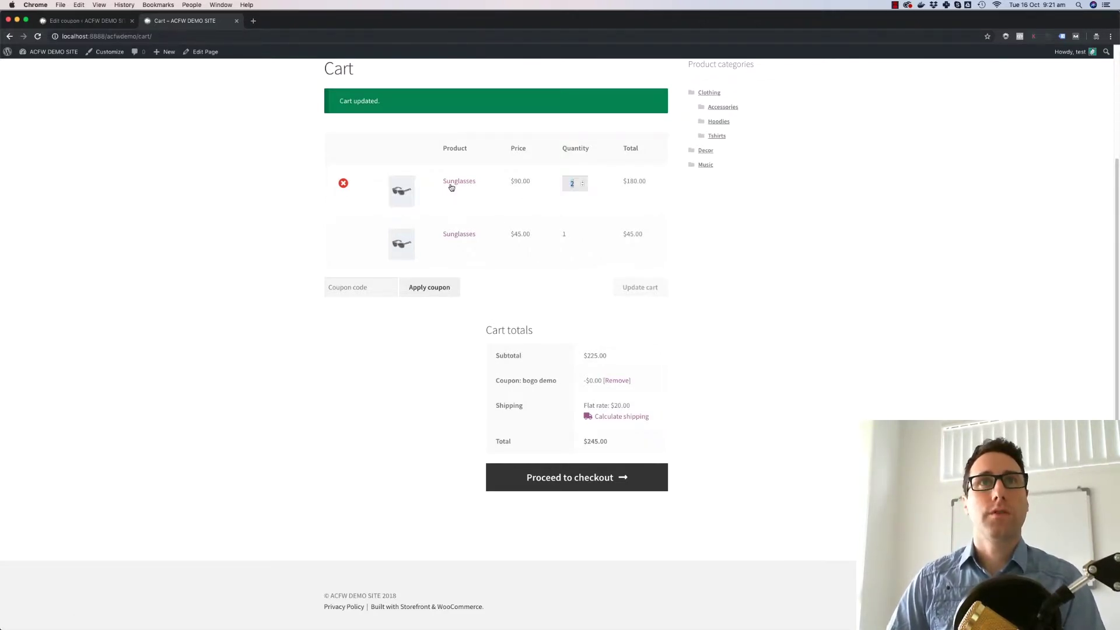
double_click(528, 181)
left_click(522, 207)
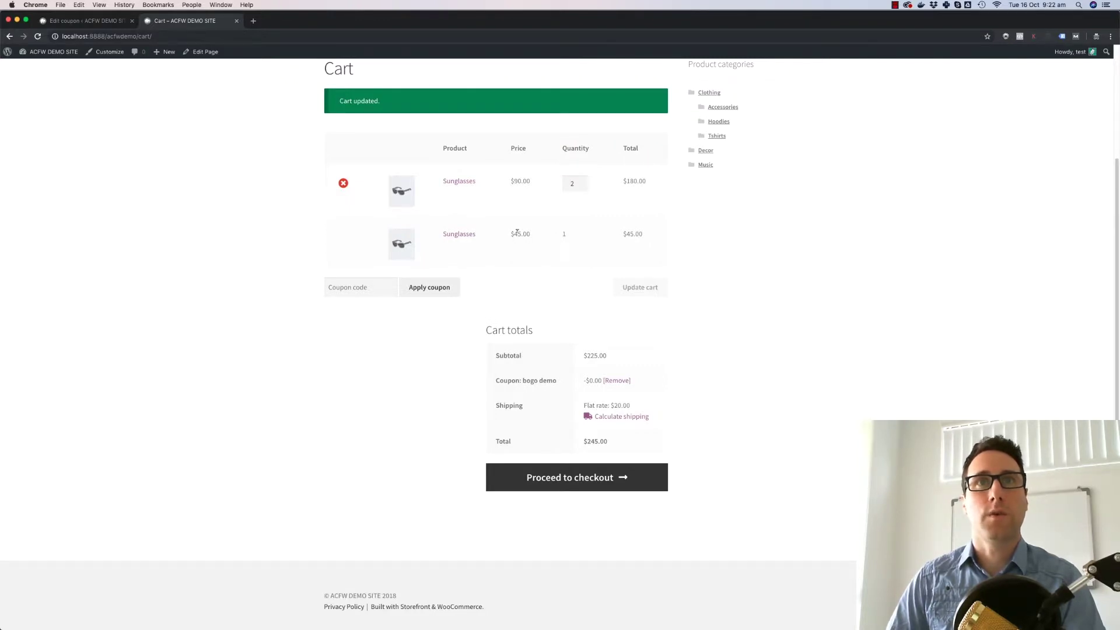
double_click(521, 232)
left_click(525, 233)
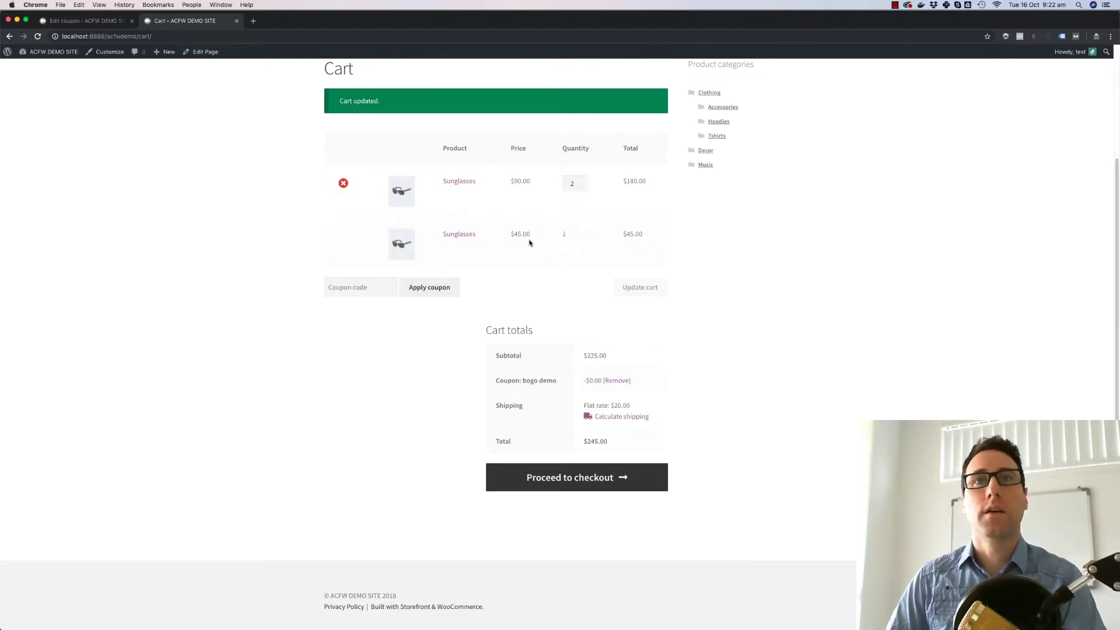
Remove the bogo demo coupon and the Sunglasses from the cart, and return to the shop.
scroll(423, 218, "up", 3)
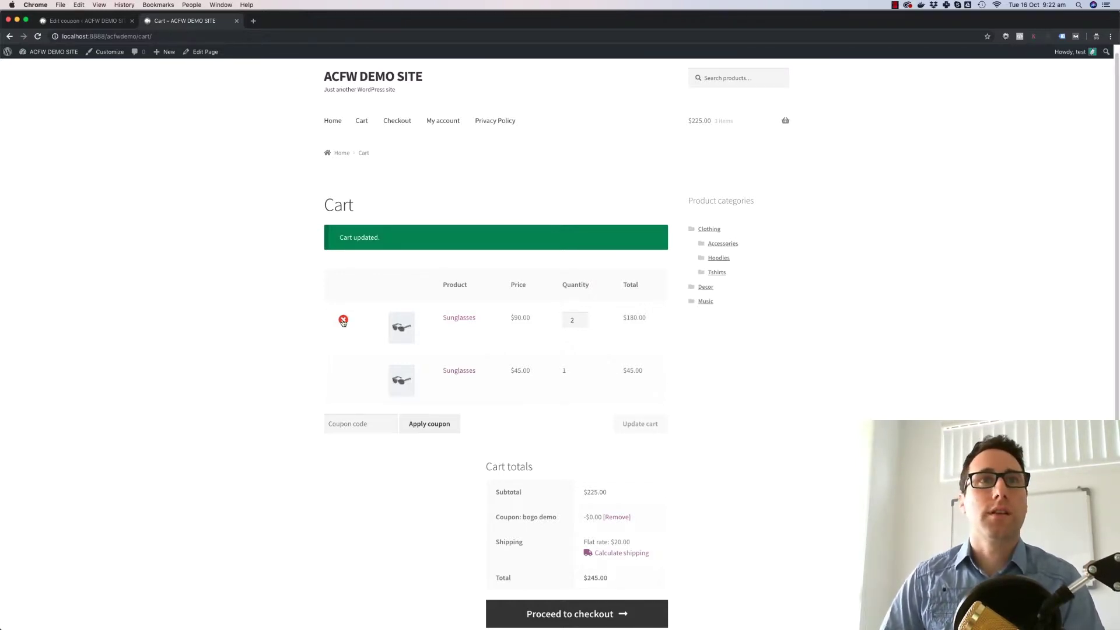
left_click(612, 517)
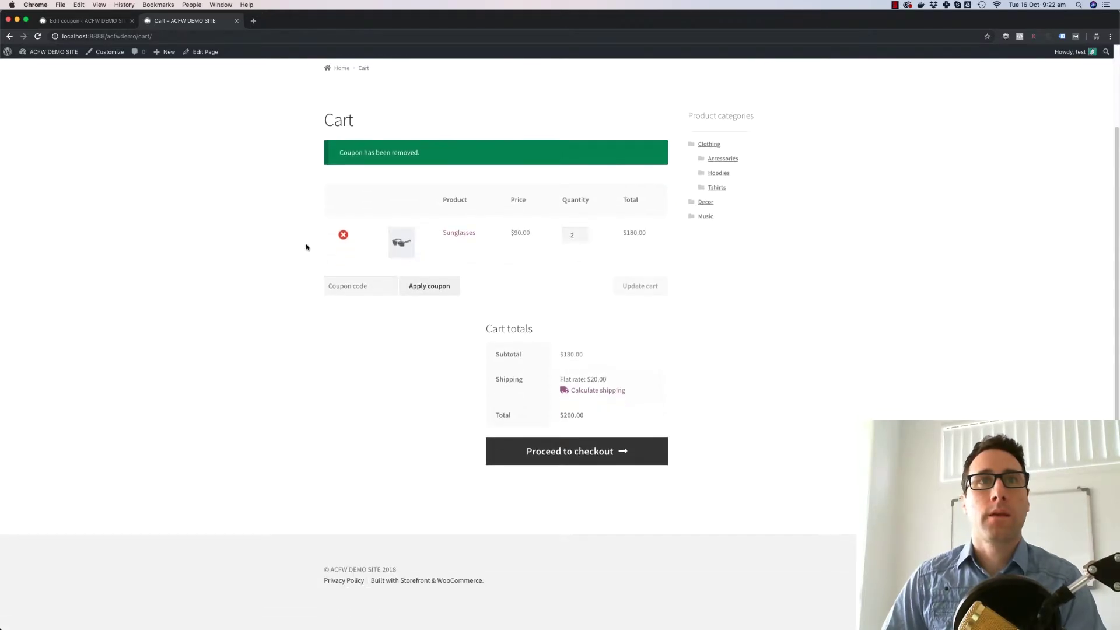
left_click(343, 235)
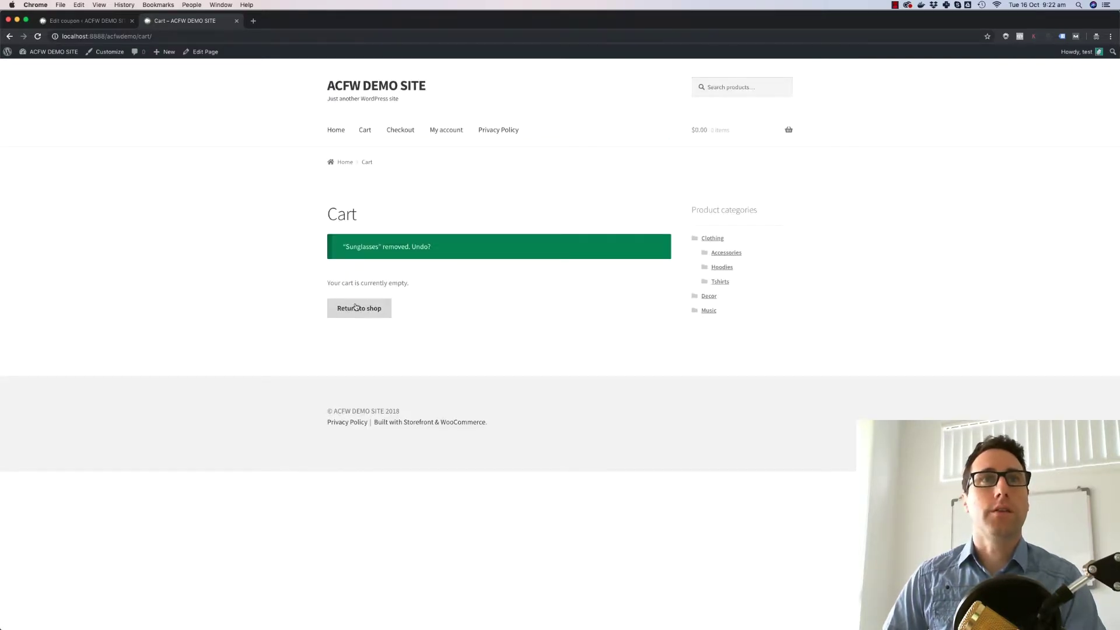
left_click(358, 308)
Return to the BOGO DEMO coupon's edit page and change the trigger type to Any Combination of Products.
left_click(70, 20)
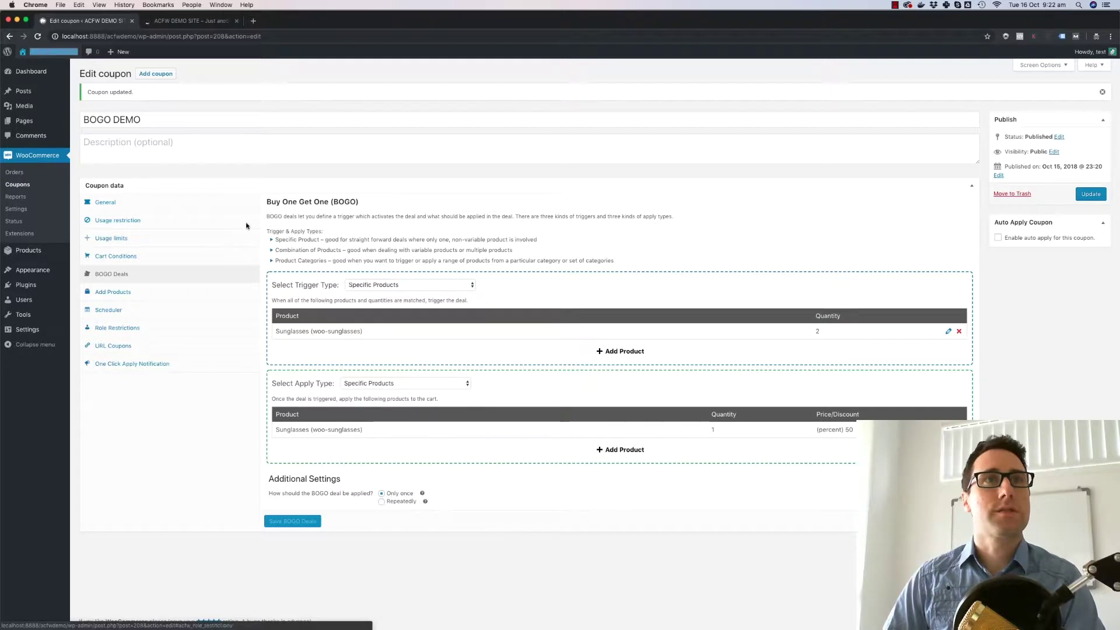
left_click(416, 287)
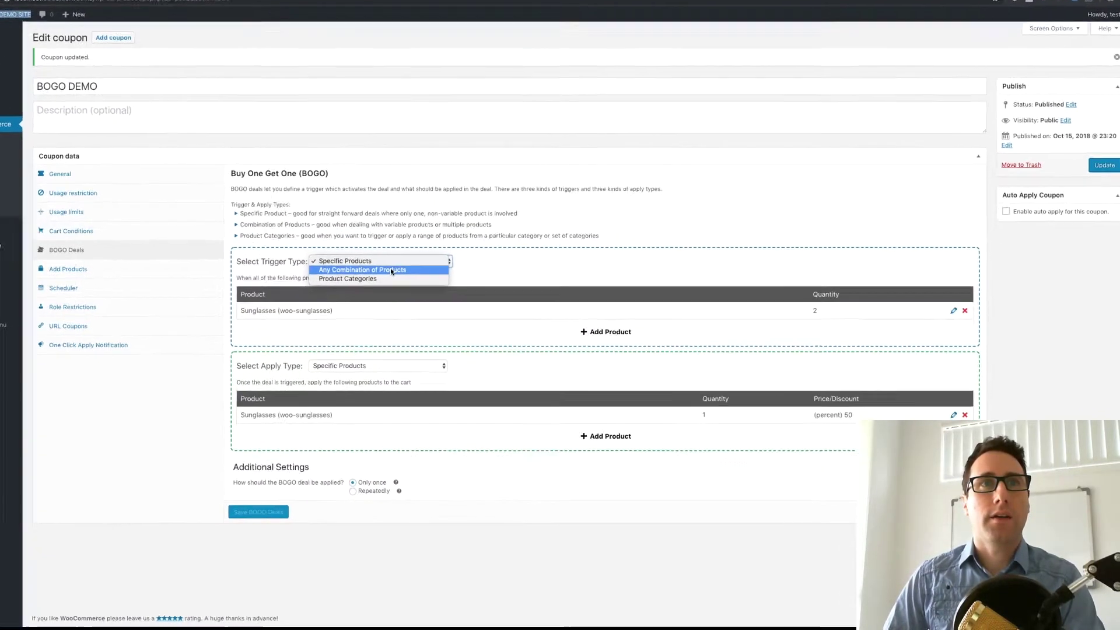
left_click(391, 269)
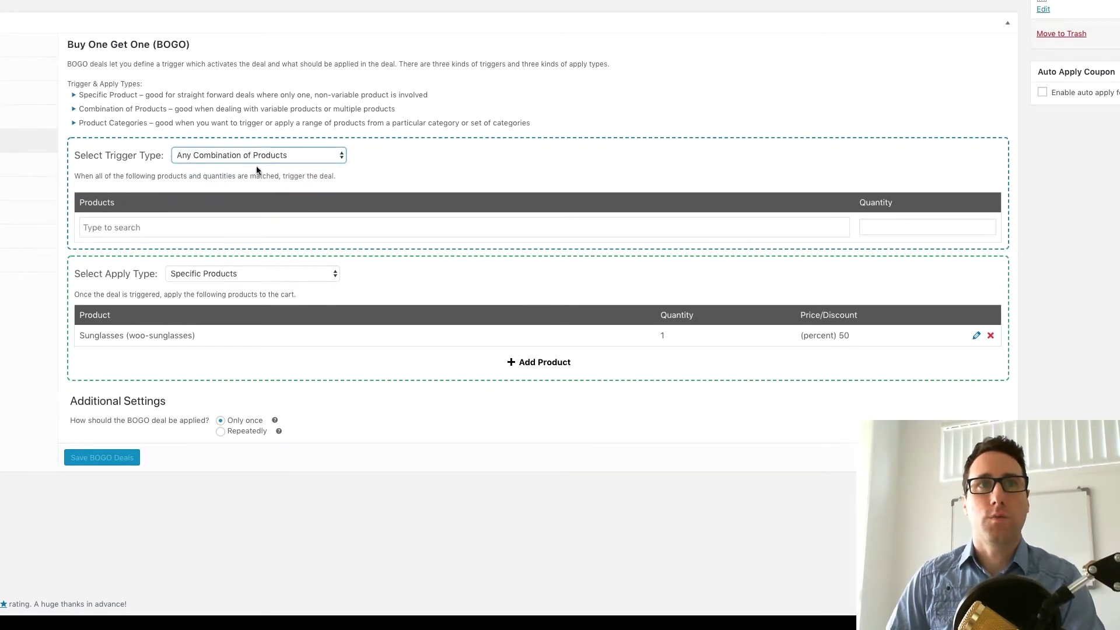
Add V-Neck T-Shirt (woo-vneck-tee) and T-Shirt with Logo (Woo-tshirt-logo) as trigger products with a quantity of 3.
left_click(216, 226)
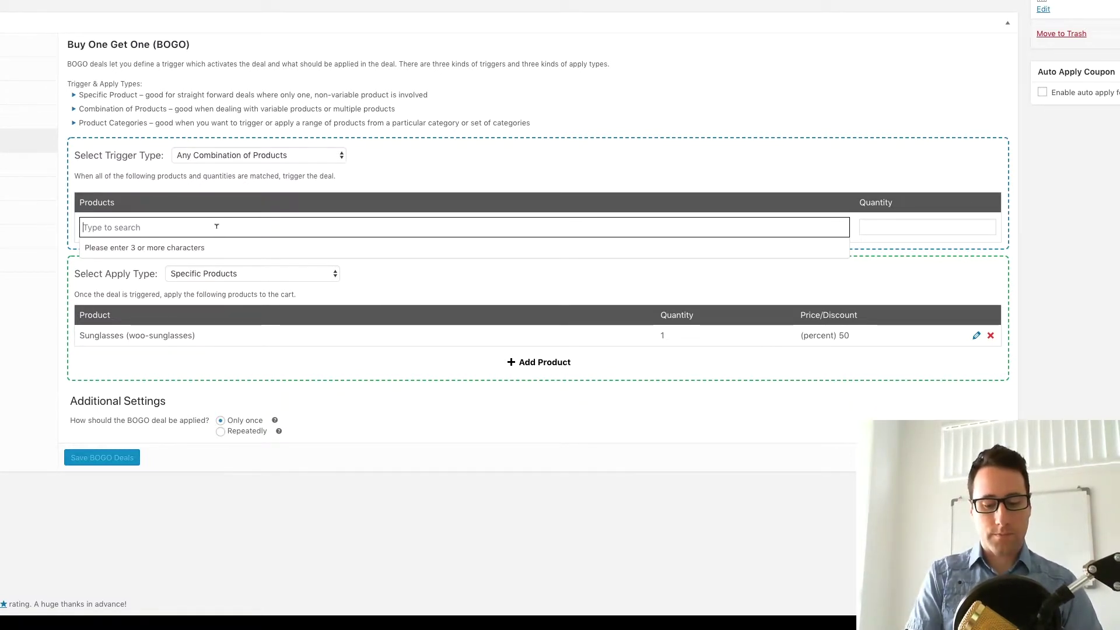
type("shirt")
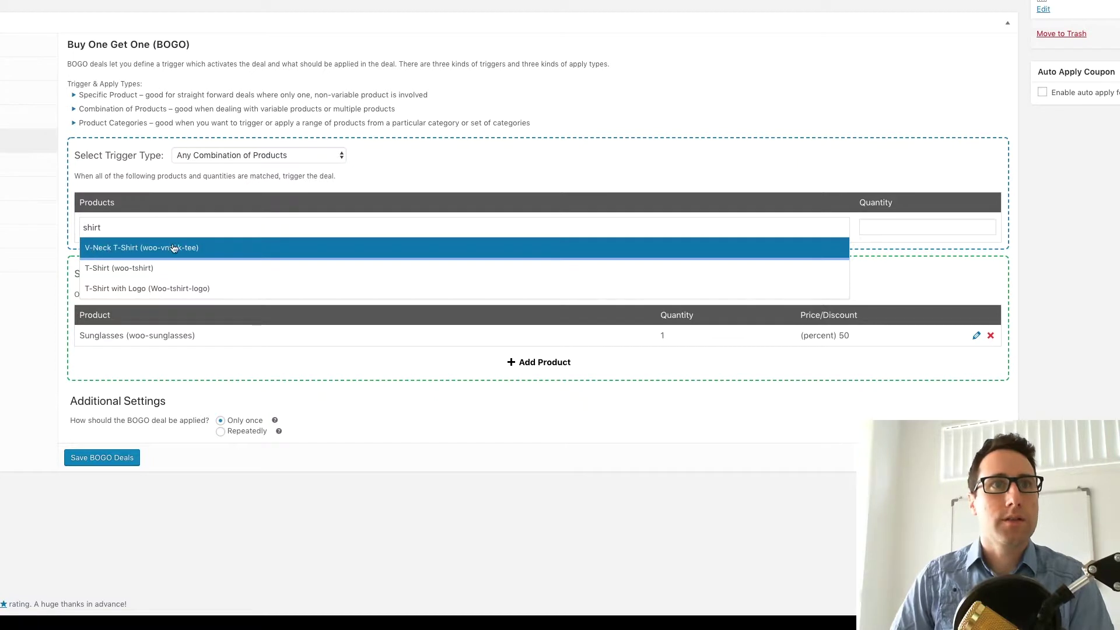
left_click(118, 249)
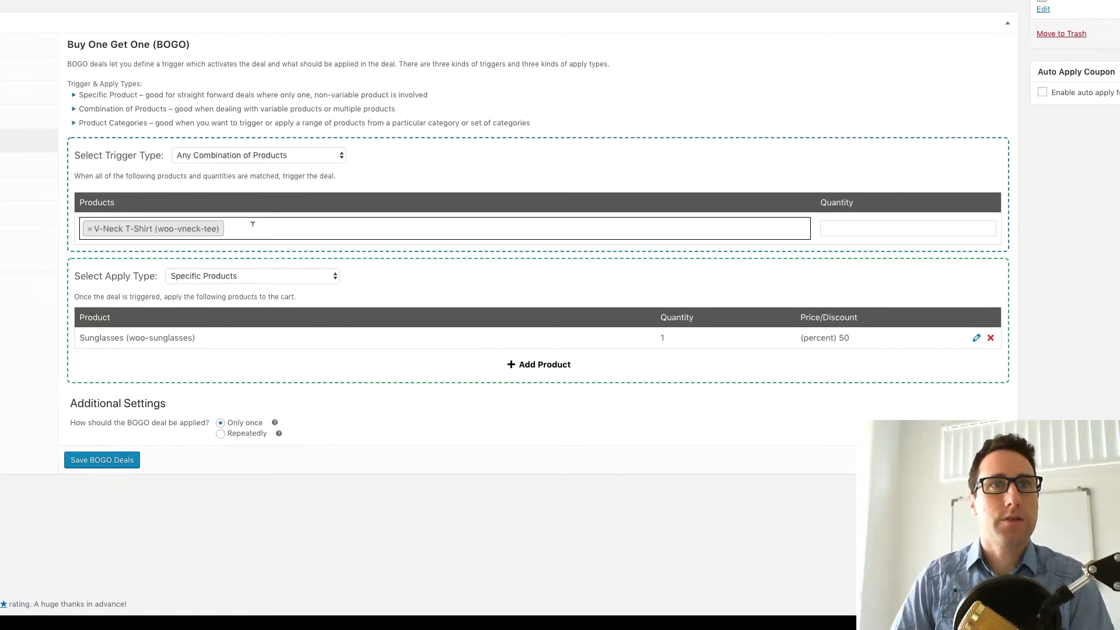
type("shirt")
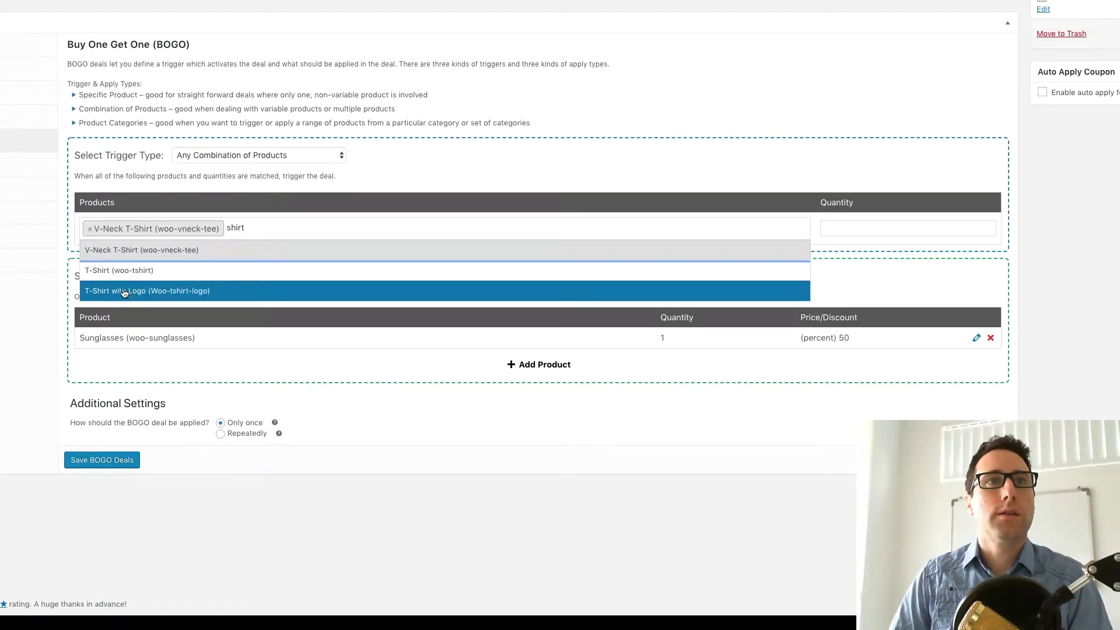
left_click(98, 295)
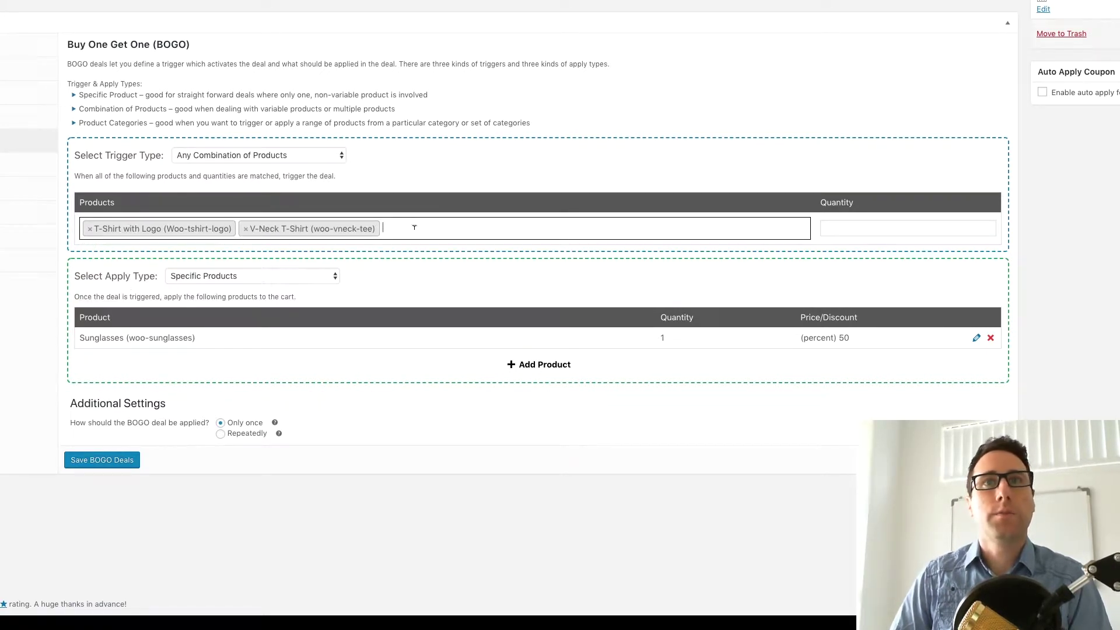
left_click(839, 223)
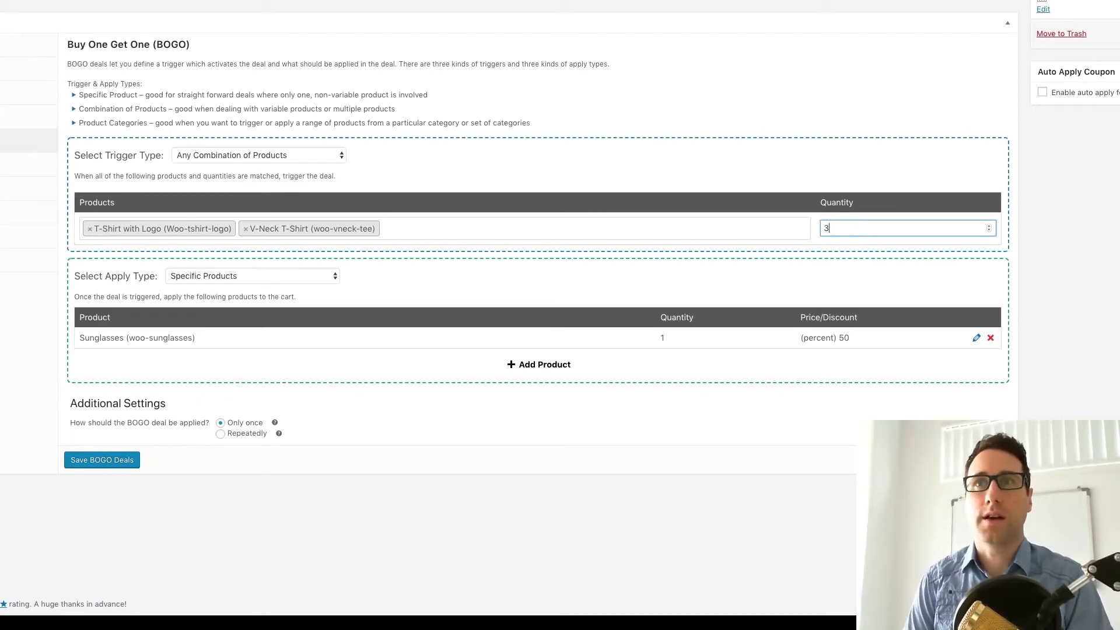
left_click(706, 170)
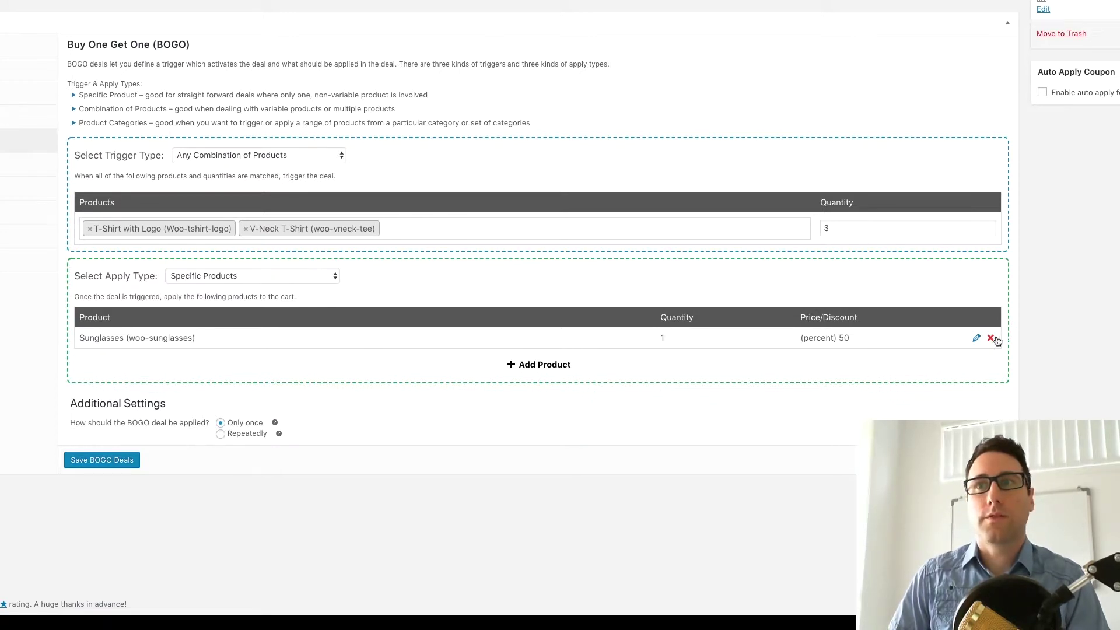
Set the apply type to Any Combination of Products, with V-Neck T-Shirt and T-Shirt with Logo as apply products and a quantity of 1.
left_click(312, 279)
left_click(251, 286)
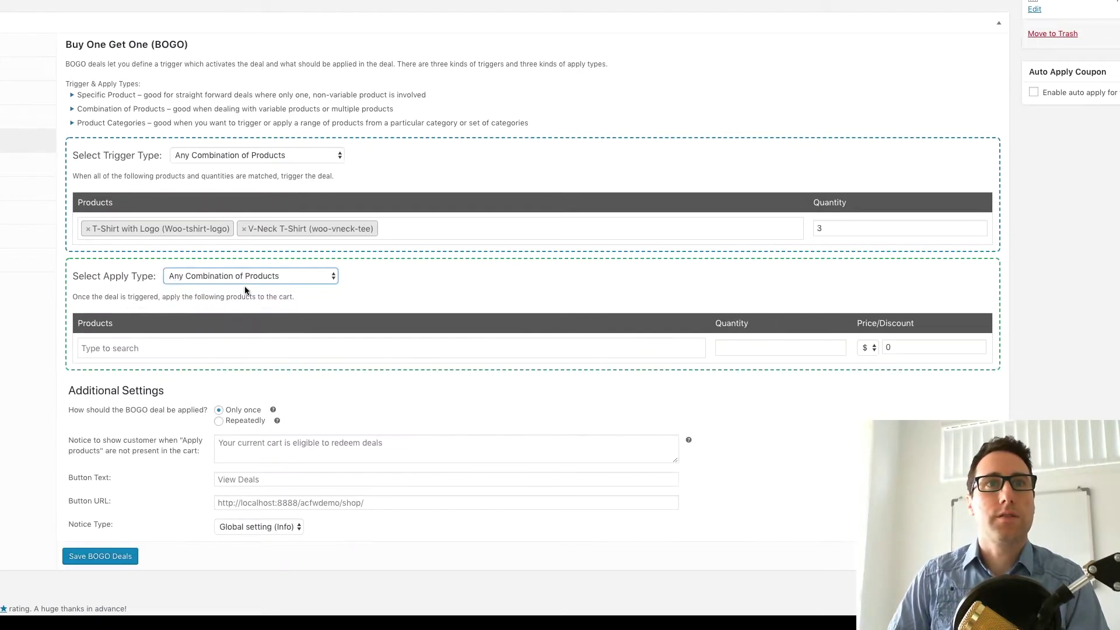
left_click(199, 342)
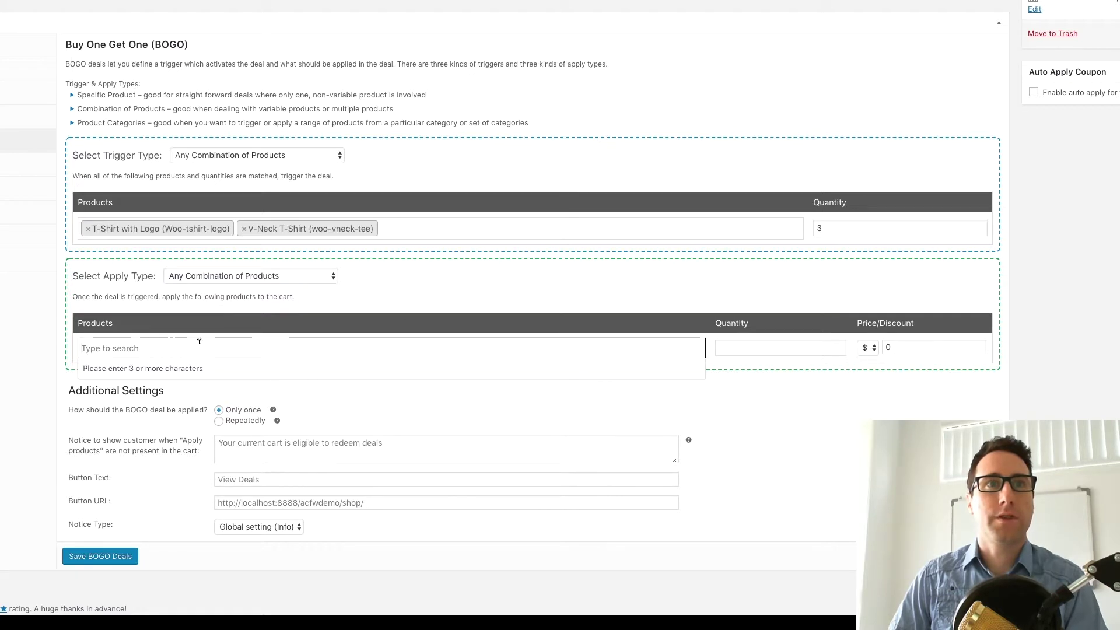
type("shirt")
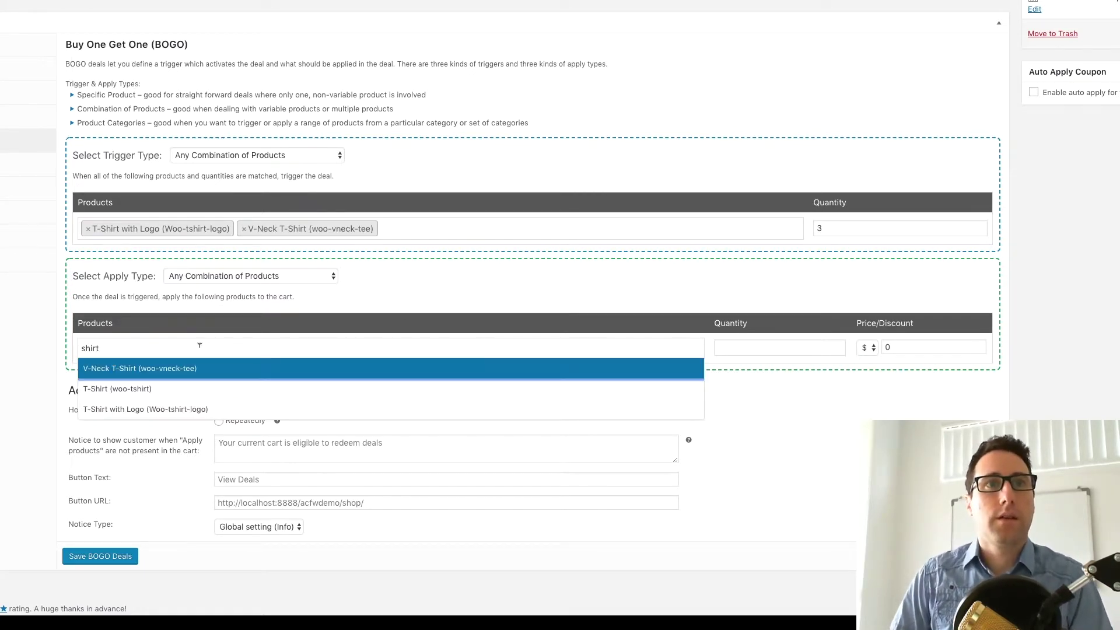
left_click(150, 368)
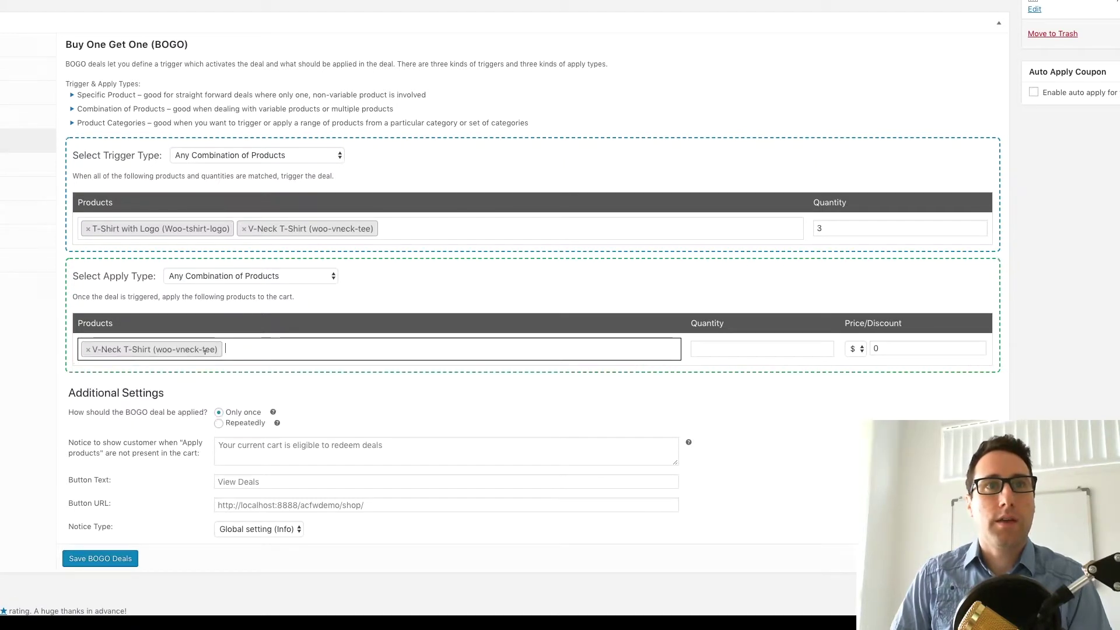
type("shirt")
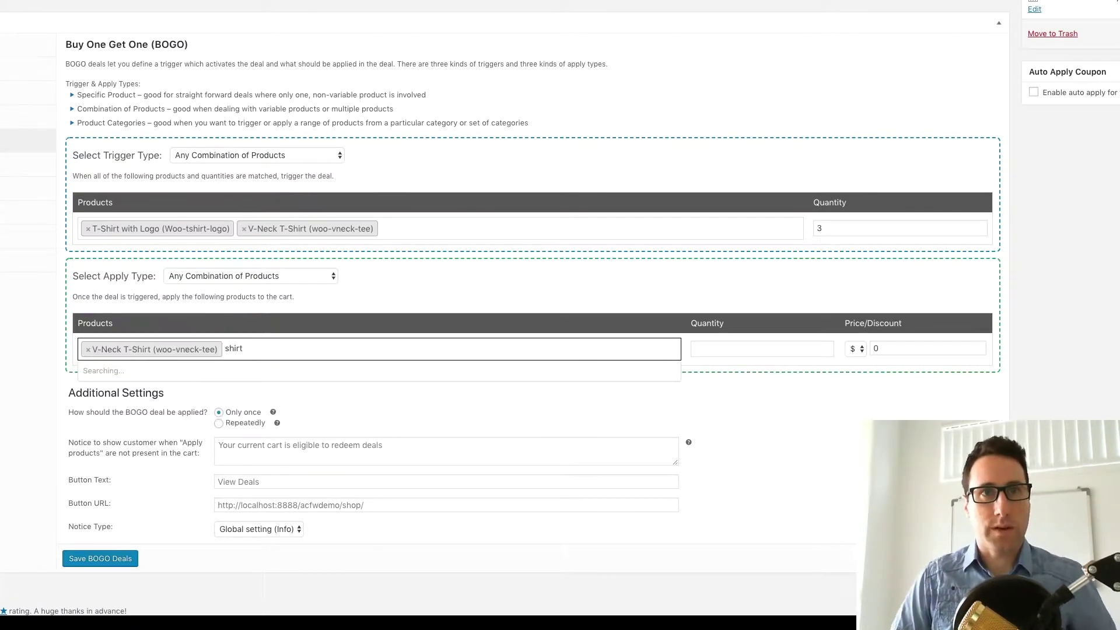
left_click(221, 408)
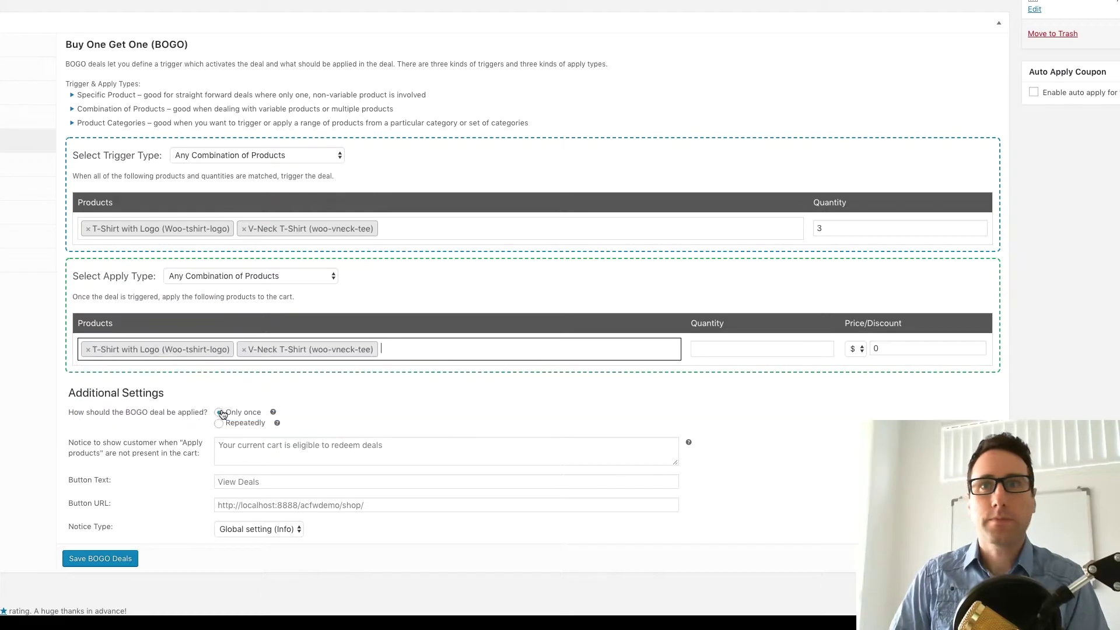
left_click(730, 348)
type("1")
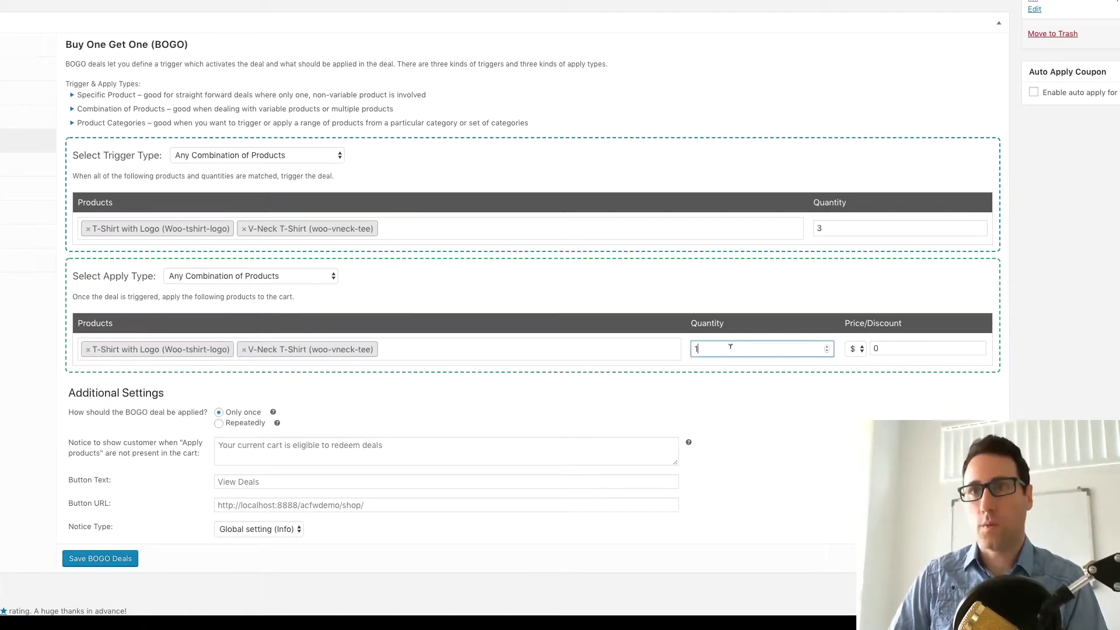
Set the price/discount of the apply products to a percentage discount of 50.
left_click(858, 349)
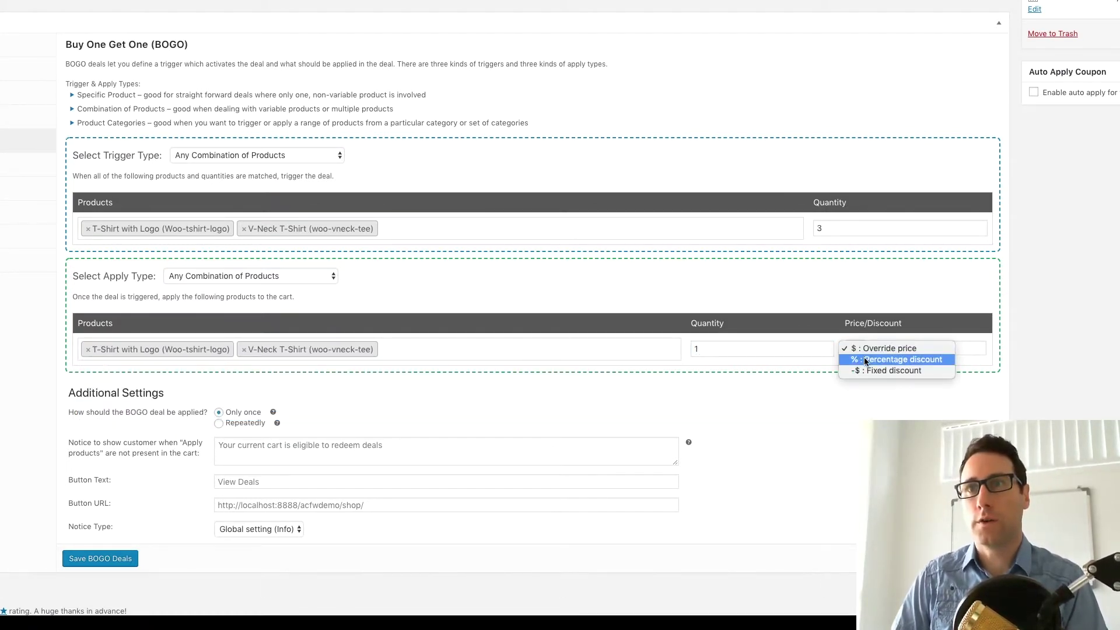
left_click(866, 360)
key("Tab")
type("5")
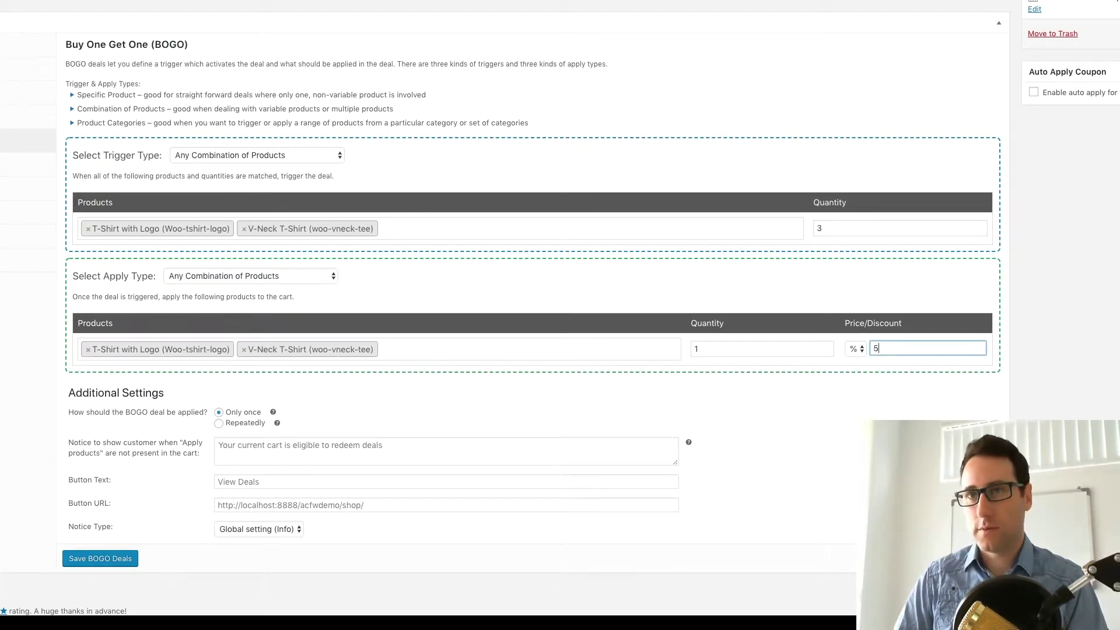
type("0")
left_click(793, 425)
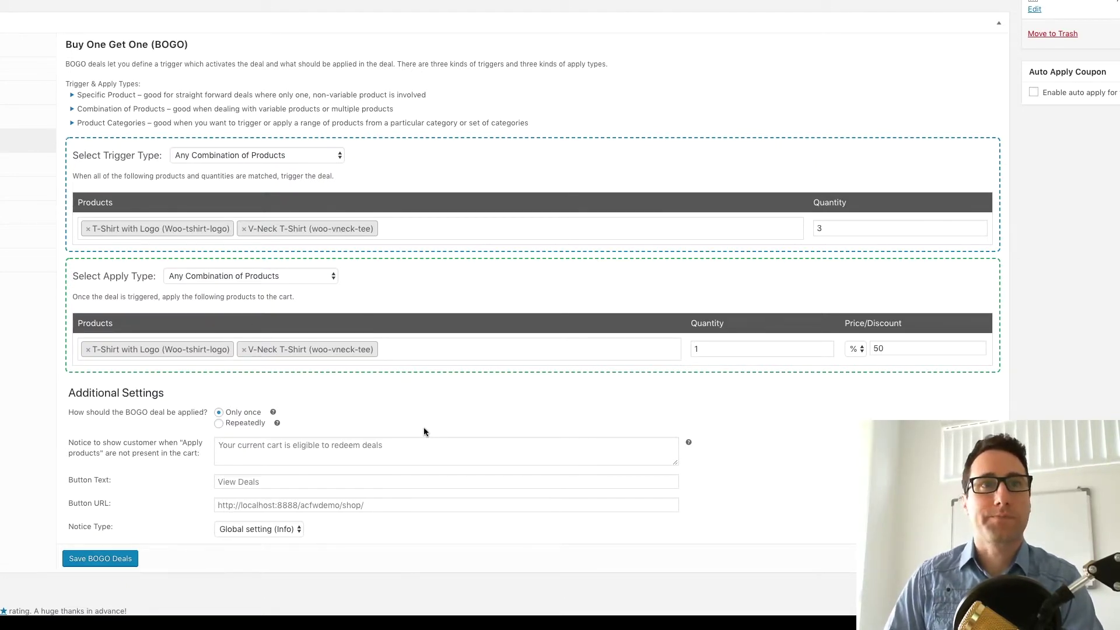
scroll(187, 368, "down", 1)
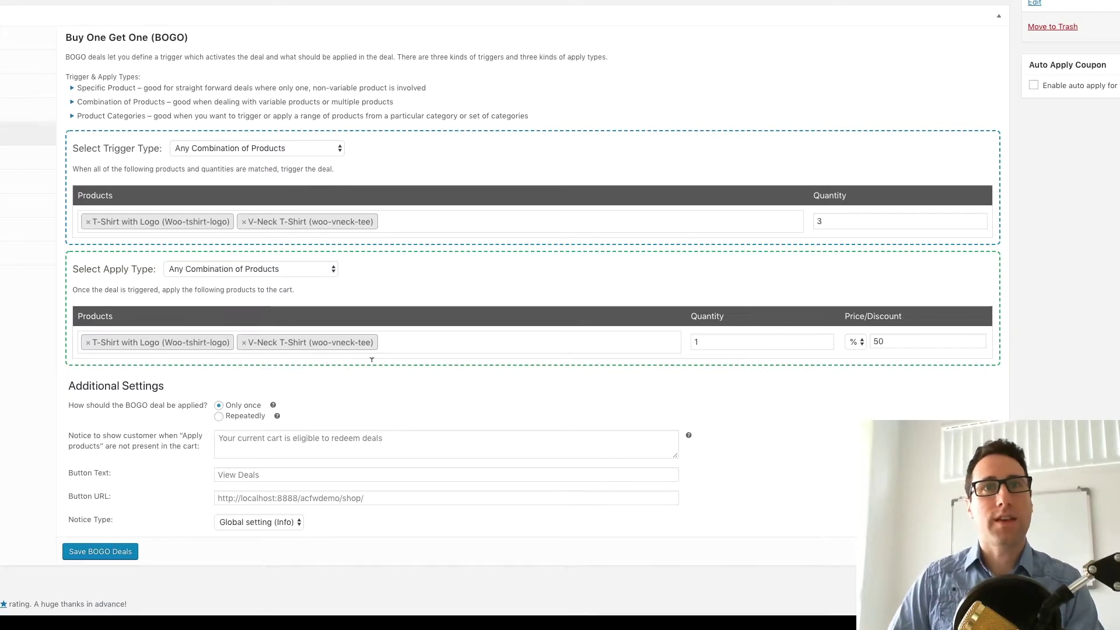
Set the customer notice to "Congrats! You have qualified for 50% off another t-shirt. Click here to select which t-shirt you want.".
left_click(347, 440)
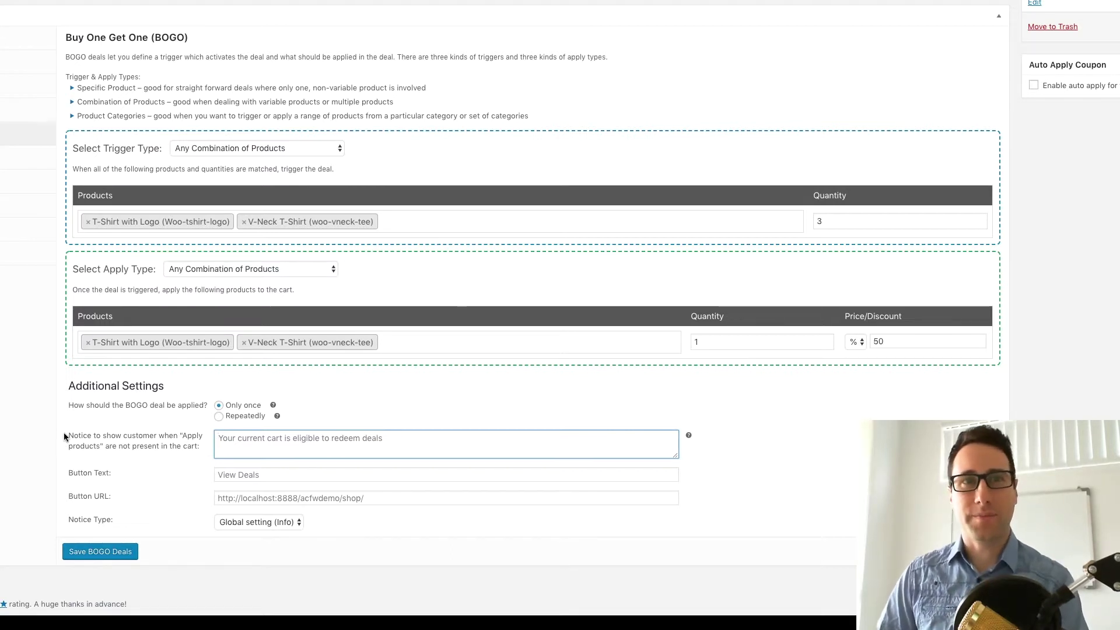
left_click_drag(203, 449, 165, 449)
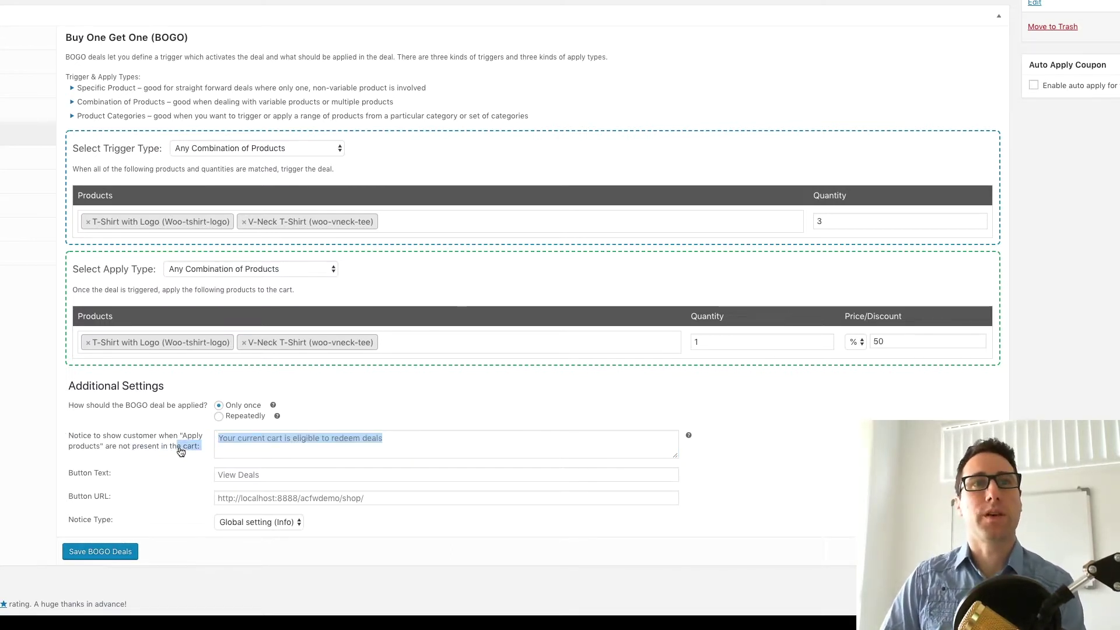
left_click(165, 462)
left_click(275, 443)
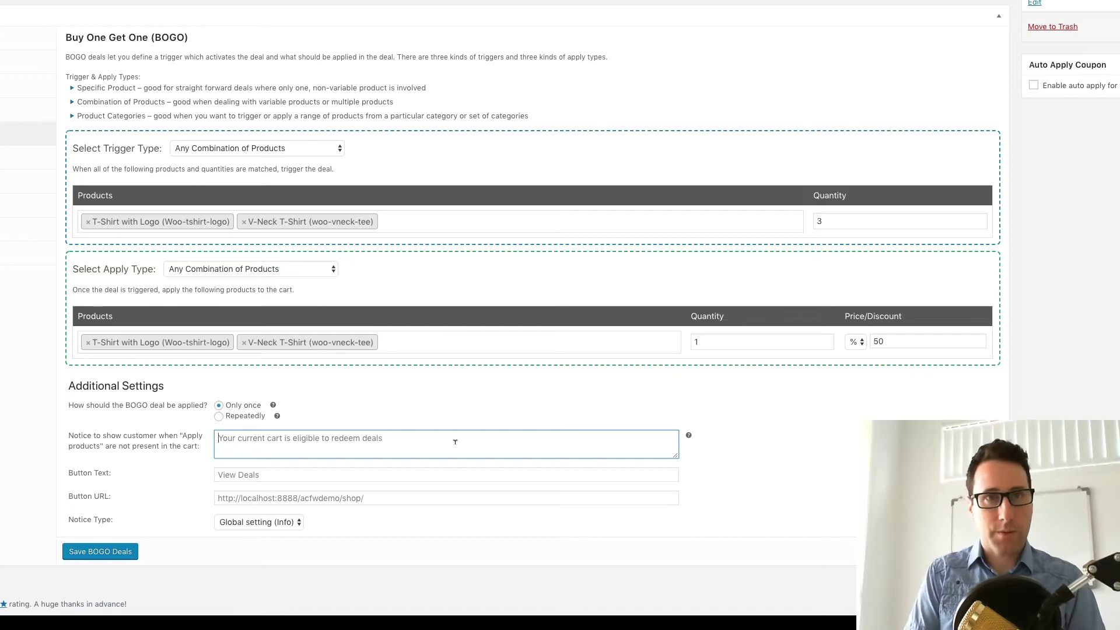
type("Congrats!")
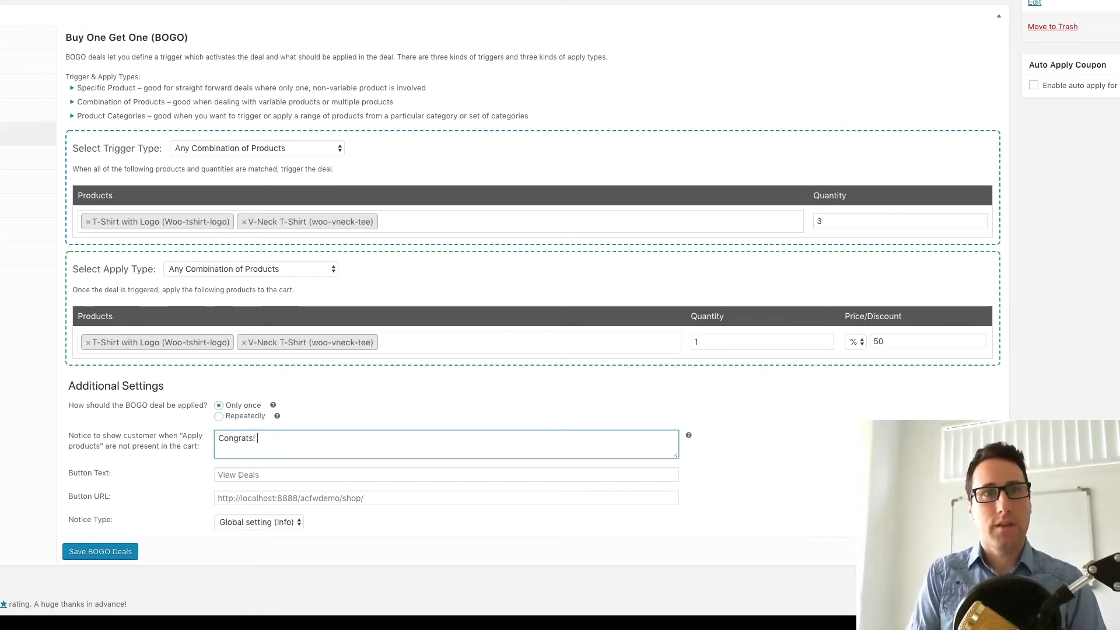
type(" You have ")
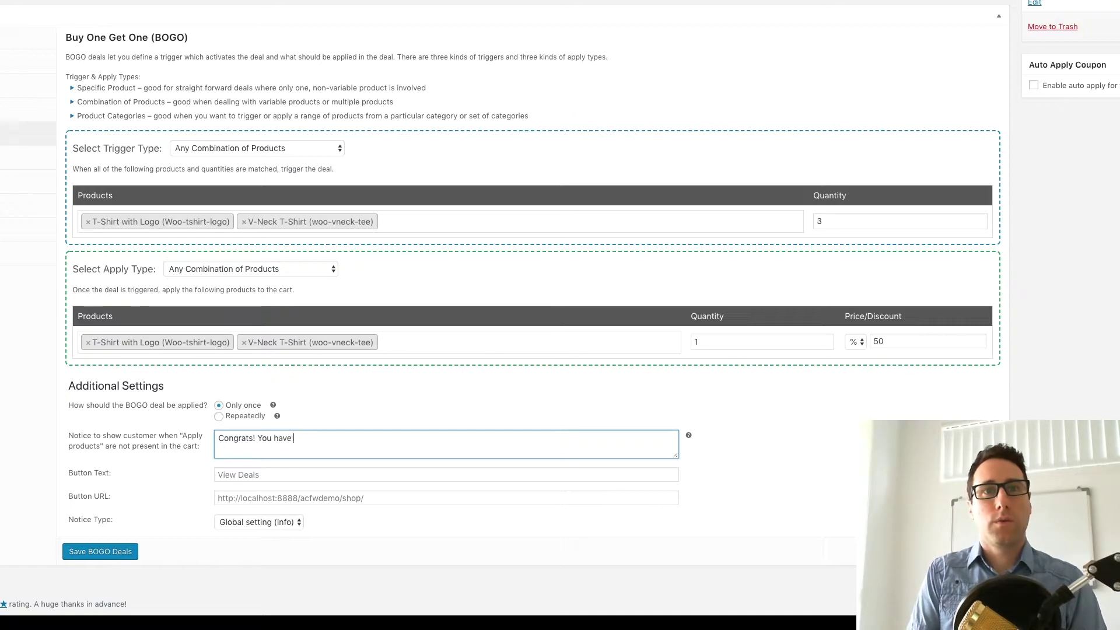
type("qualified for")
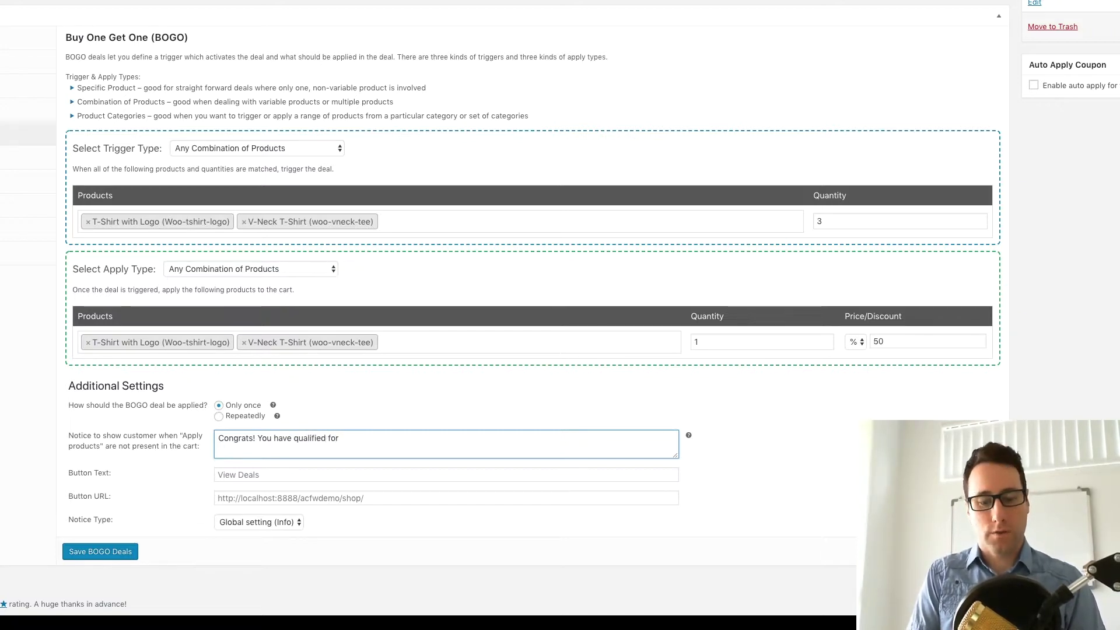
type(" 50% off ")
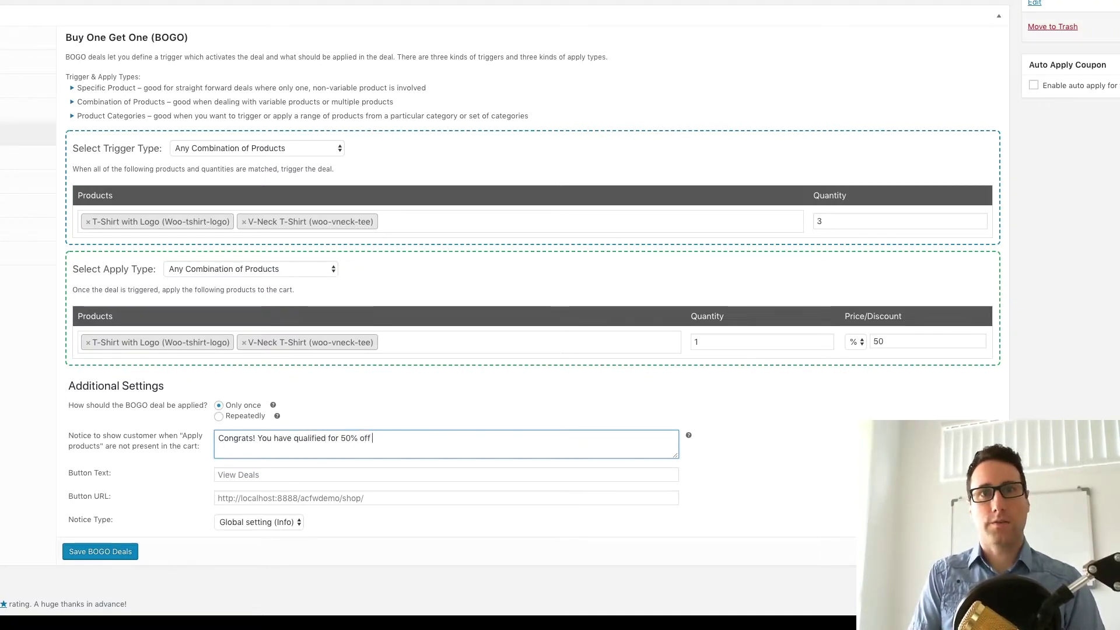
type("another t-shirt")
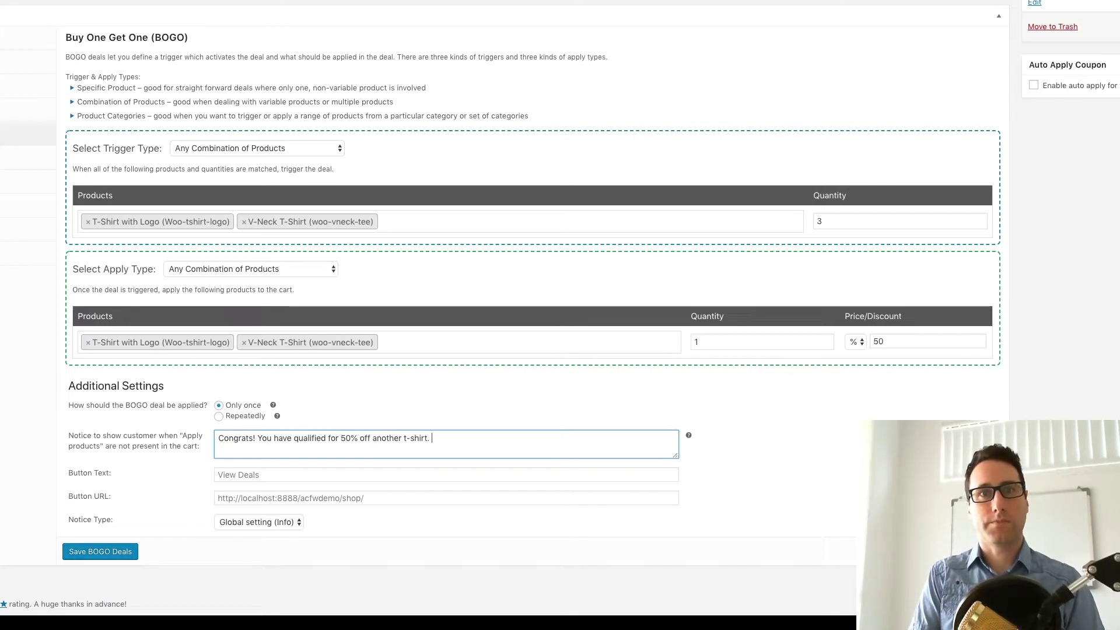
type(". Click h")
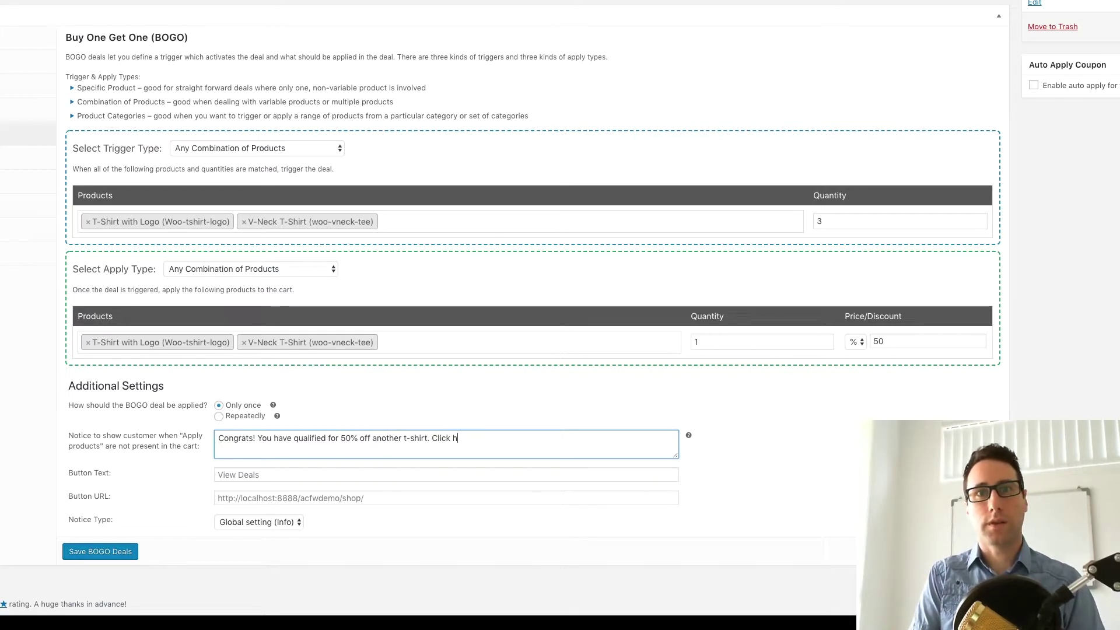
type("ere to selec")
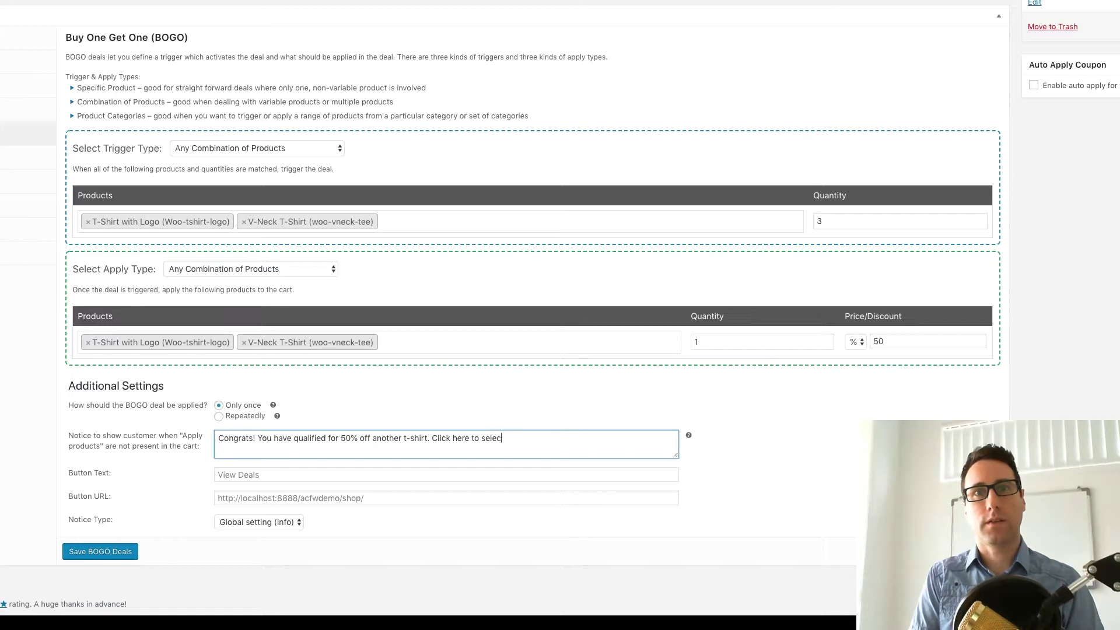
type("t which t-shirt you want.")
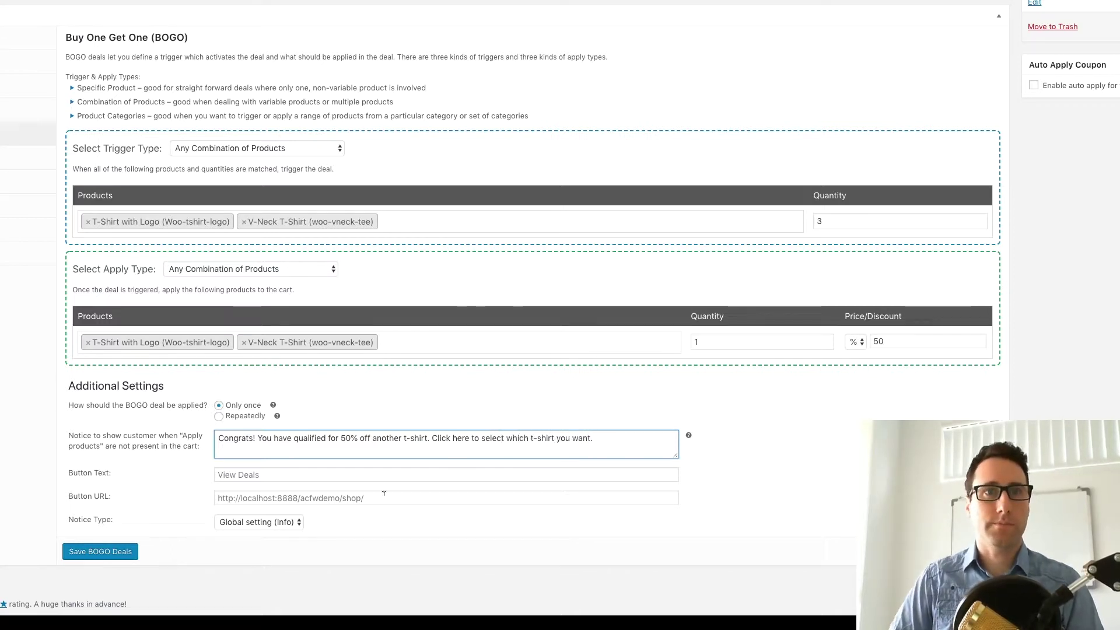
Set the notice's button text to "Select My Half Price Shirt".
left_click(331, 473)
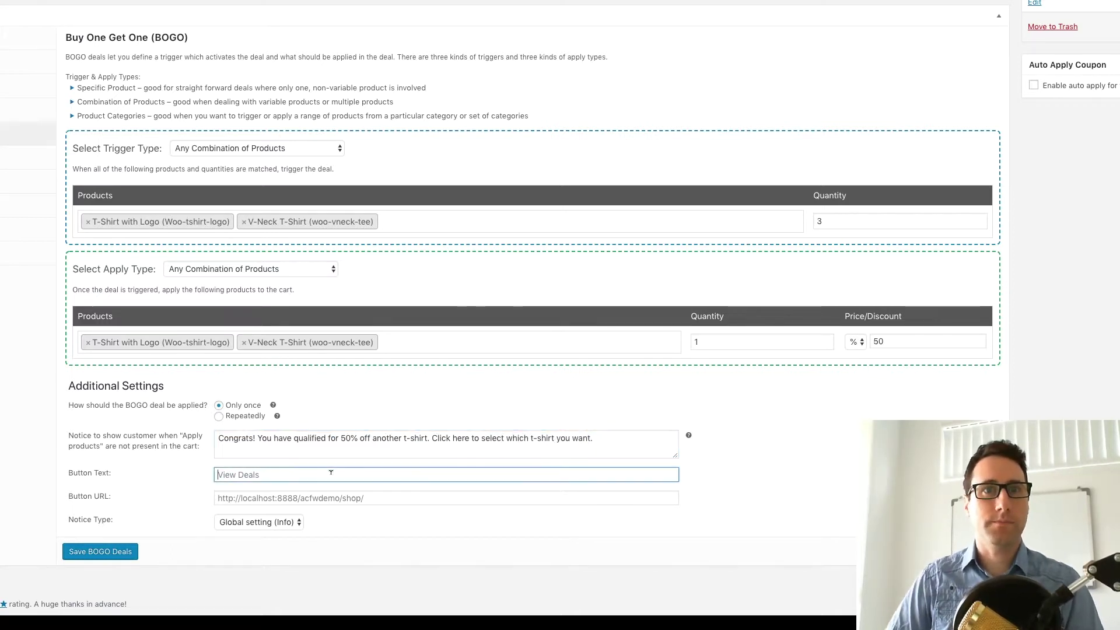
type("Select My ")
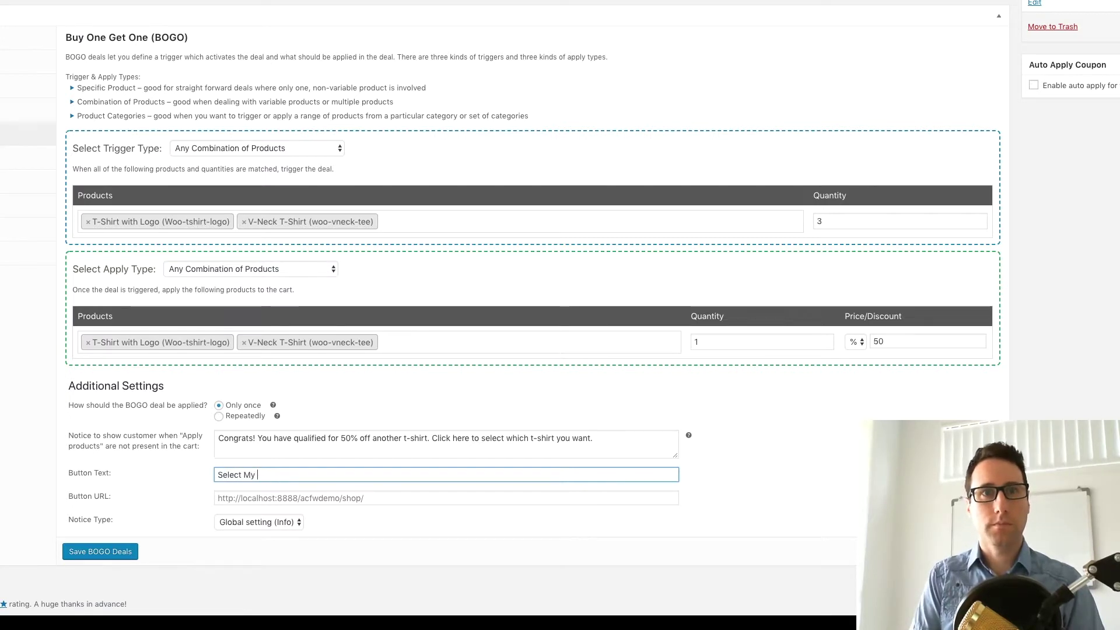
type("Half Price Shirt")
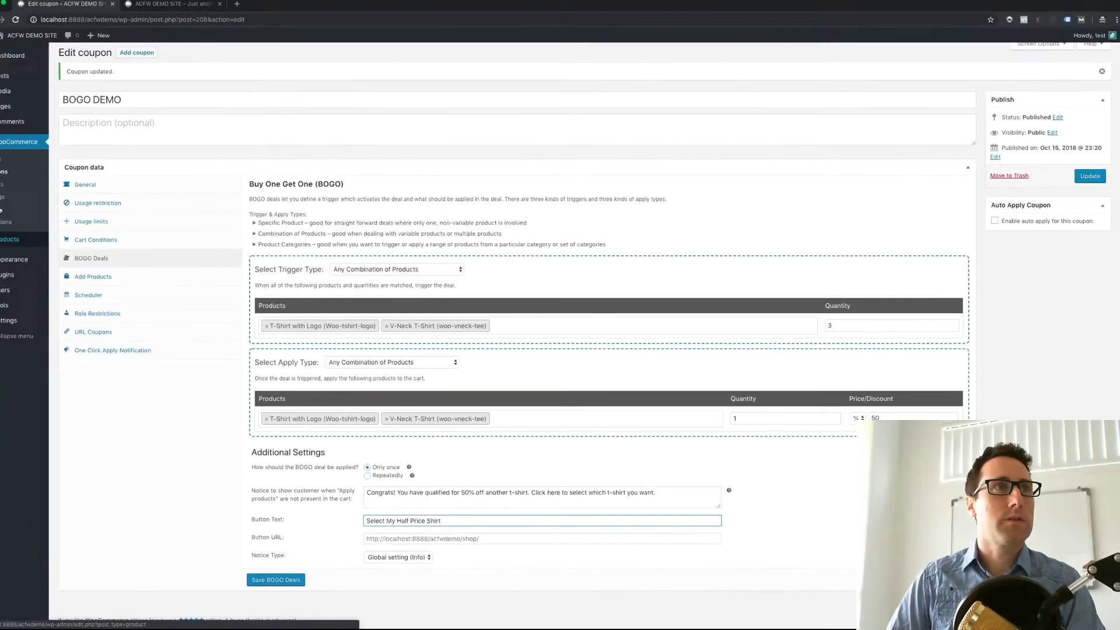
Open the product categories in a separate tab and copy the view link of the Tshirts subcategory under Clothing.
mouse_move(12, 240)
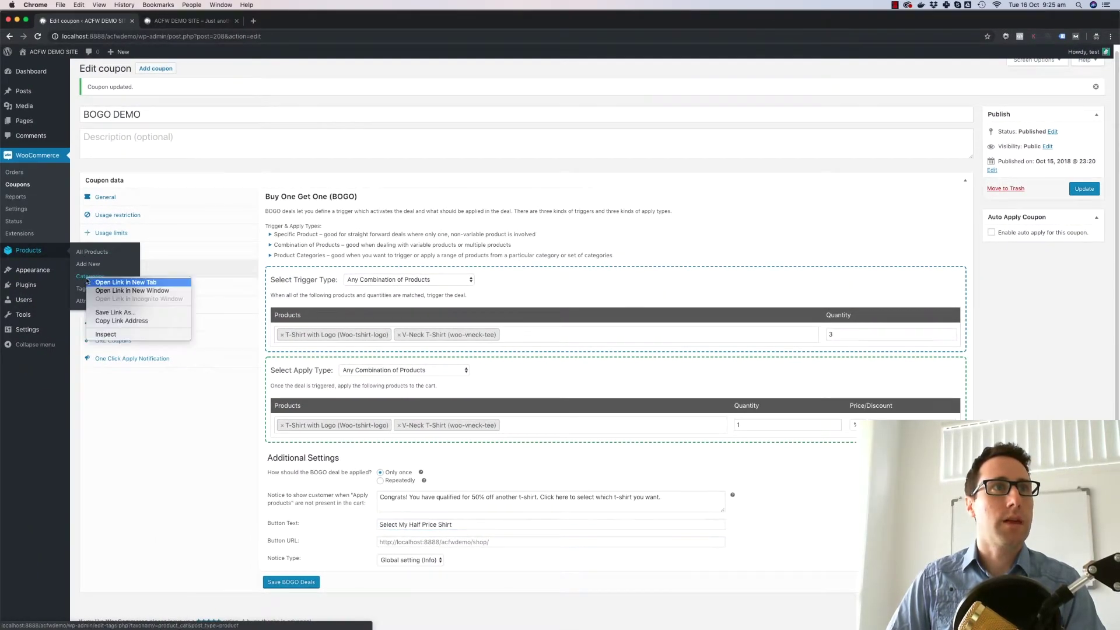
left_click(282, 23)
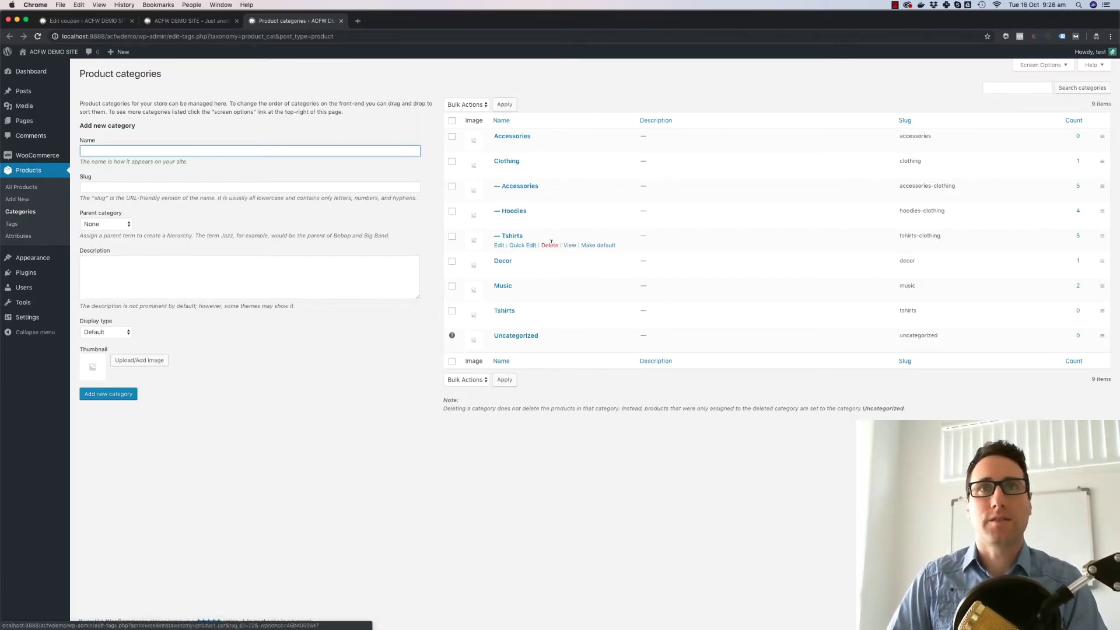
right_click(571, 247)
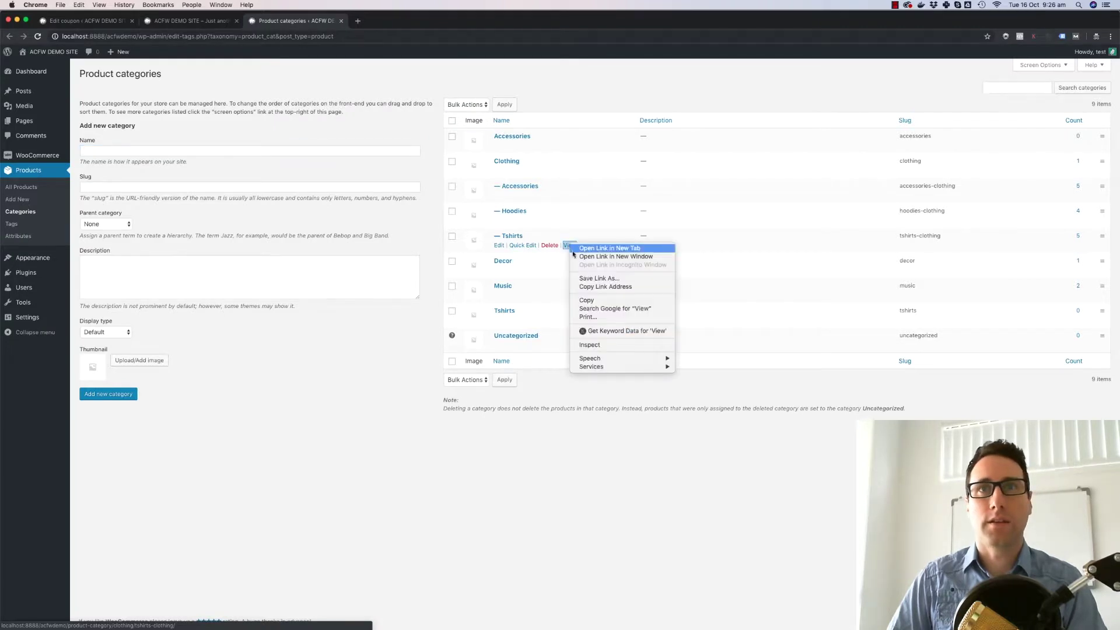
left_click(588, 290)
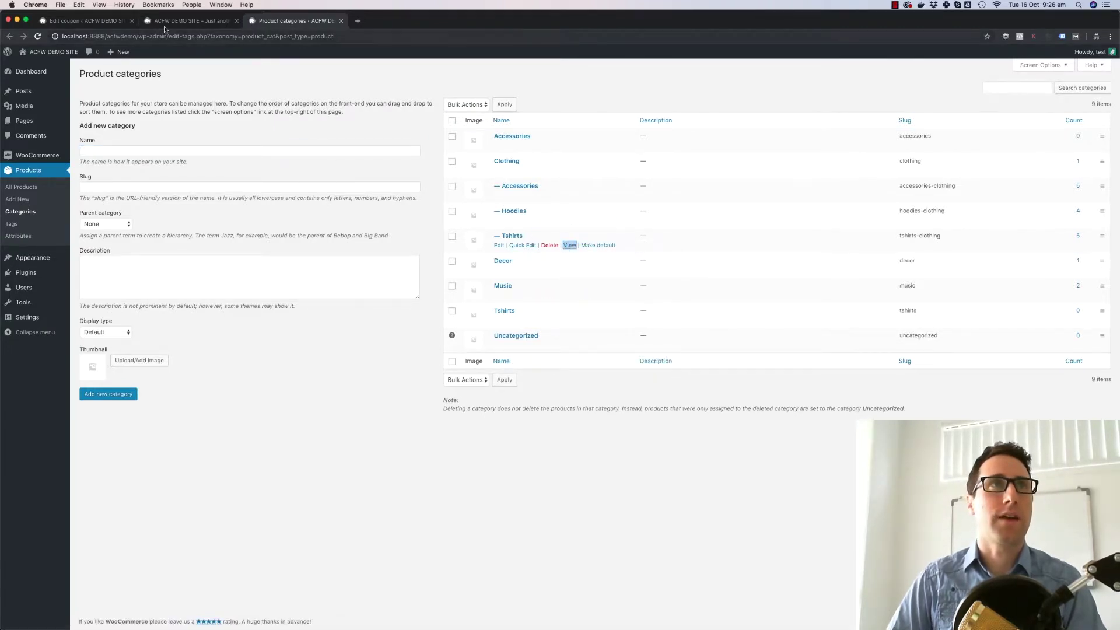
left_click(87, 20)
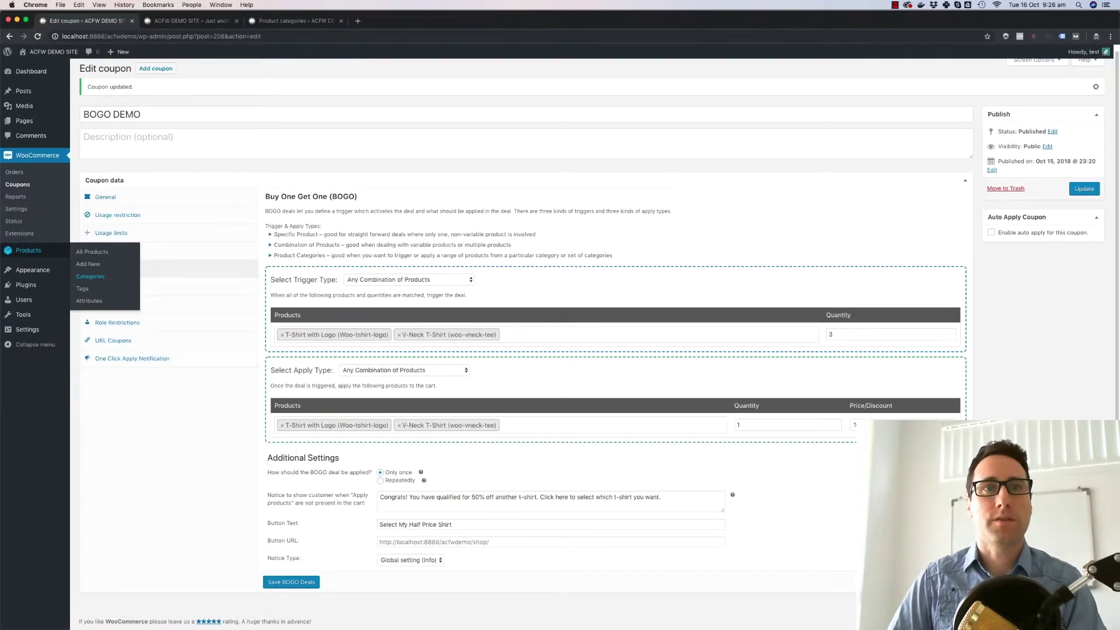
left_click(410, 542)
right_click(387, 542)
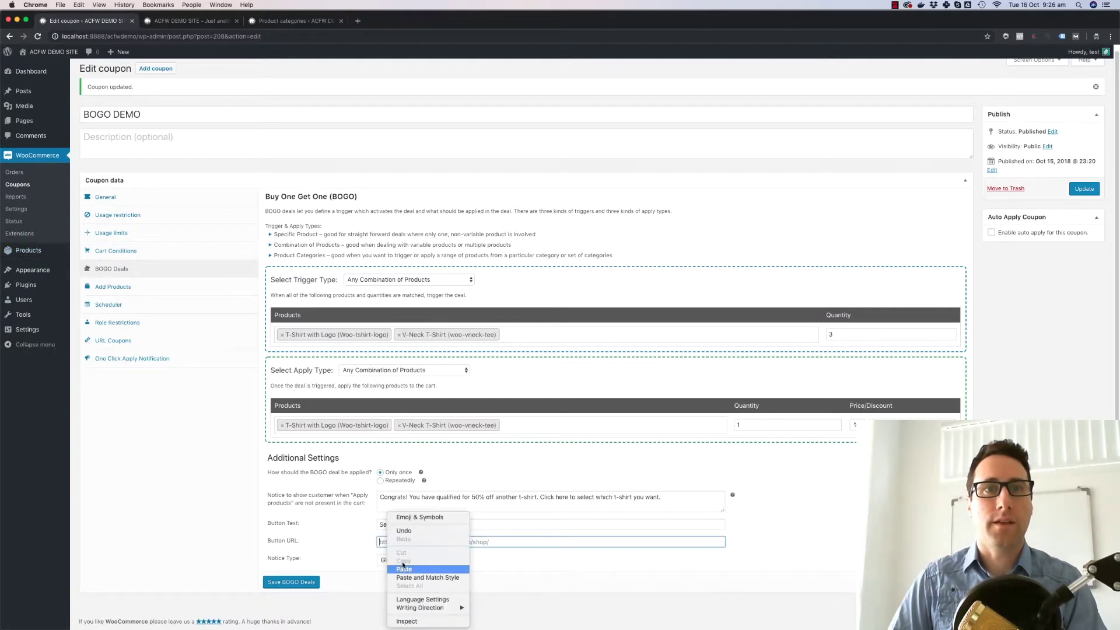
left_click(400, 567)
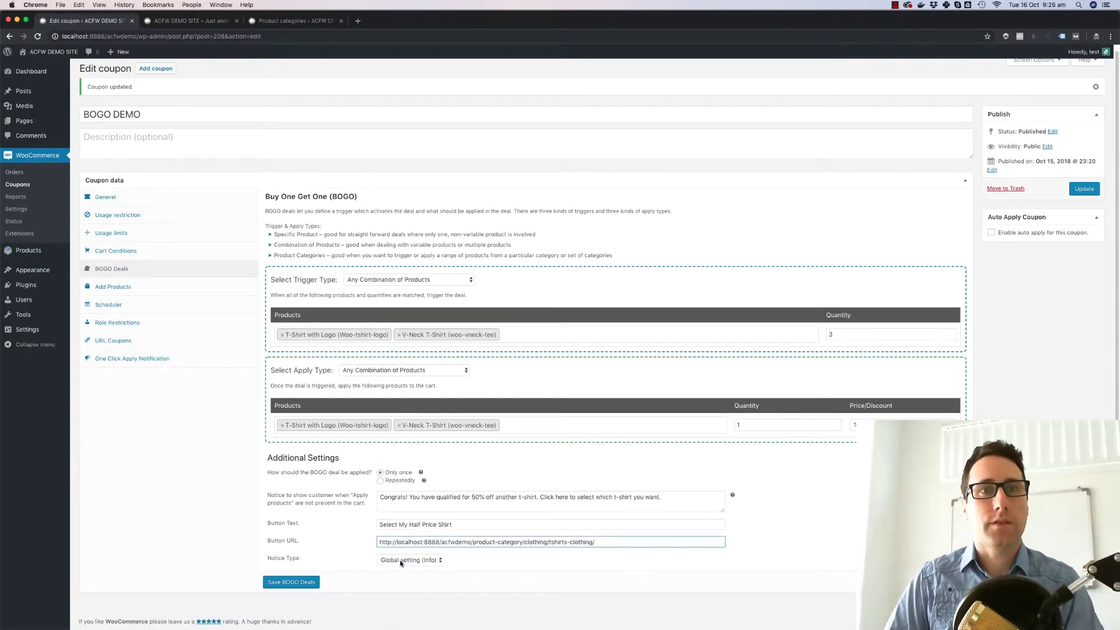
Set the notice type to Success and save the BOGO deals.
left_click(400, 561)
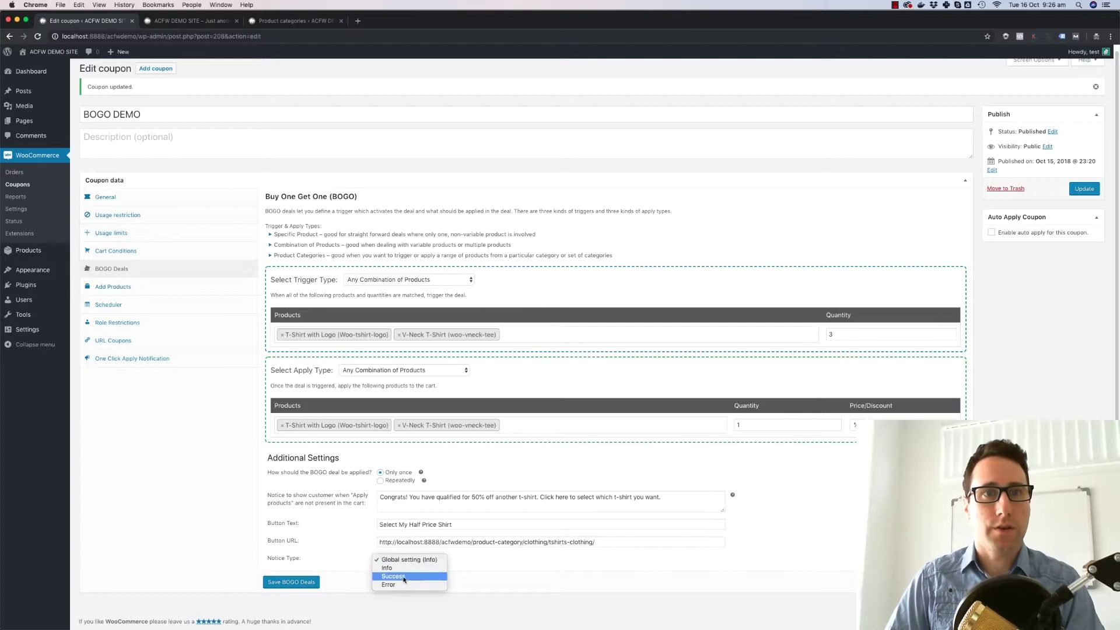
left_click(405, 577)
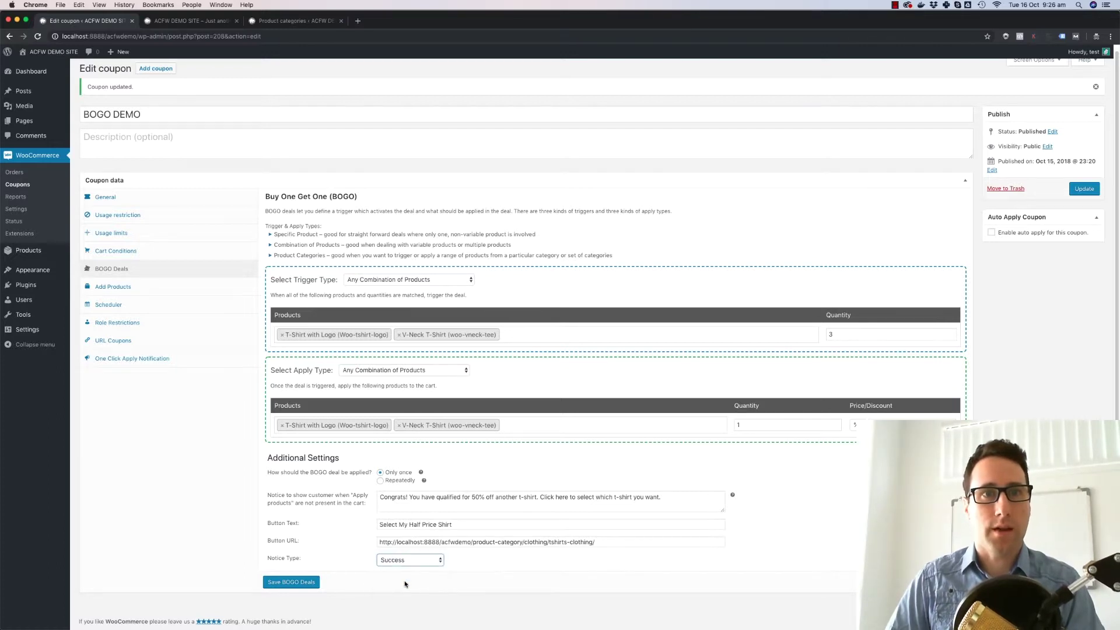
left_click(349, 586)
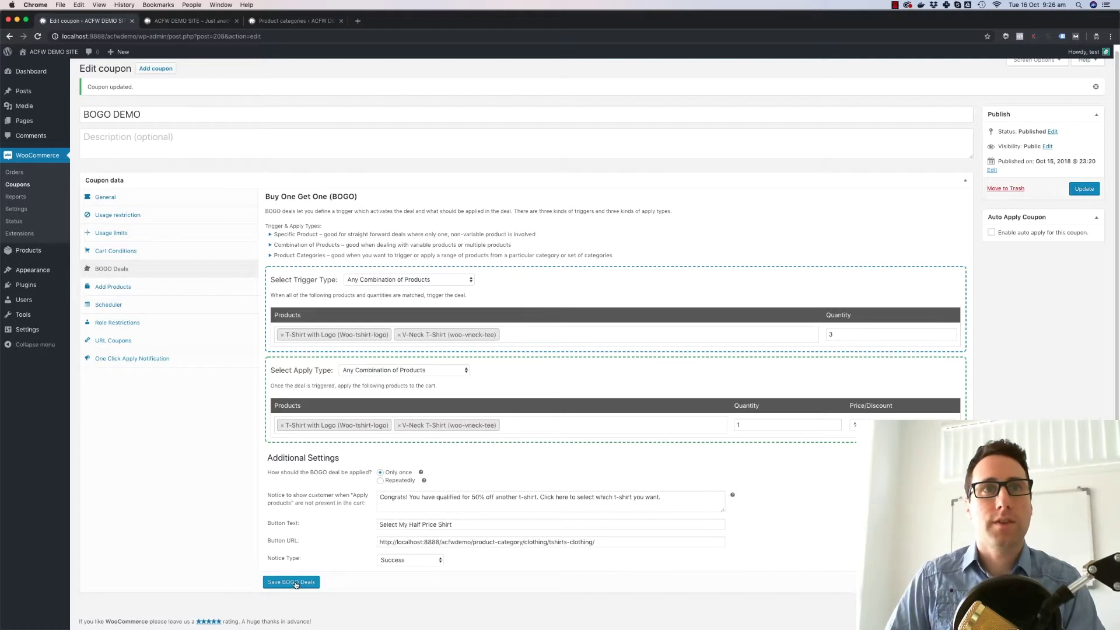
left_click(296, 582)
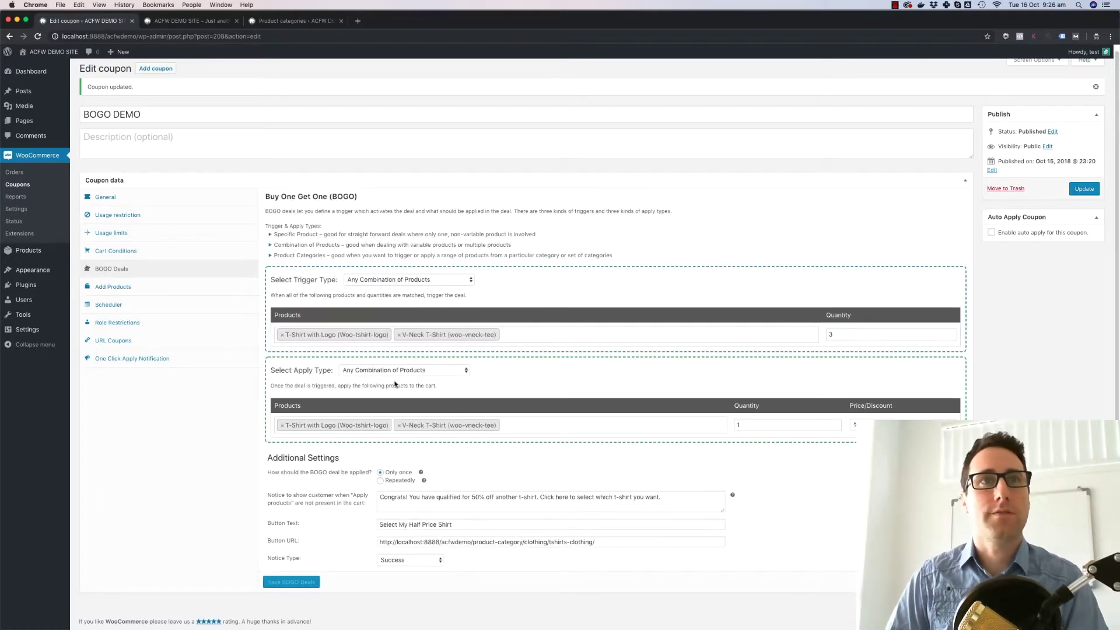
Open the Tshirts category in the shop and add one T-Shirt with Logo to the cart.
left_click(230, 22)
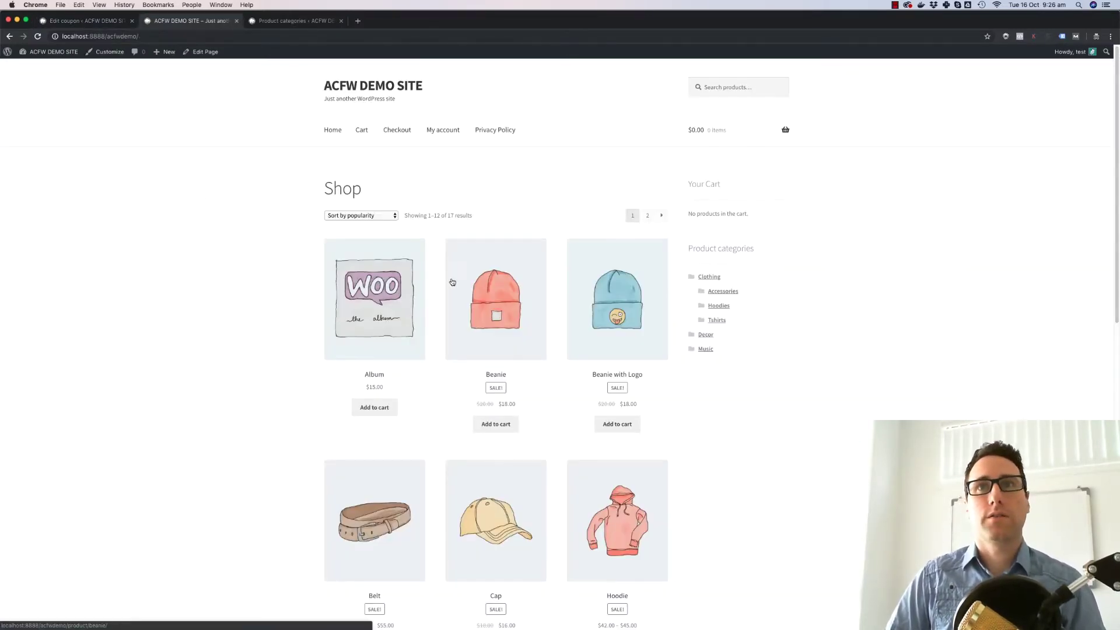
left_click(716, 321)
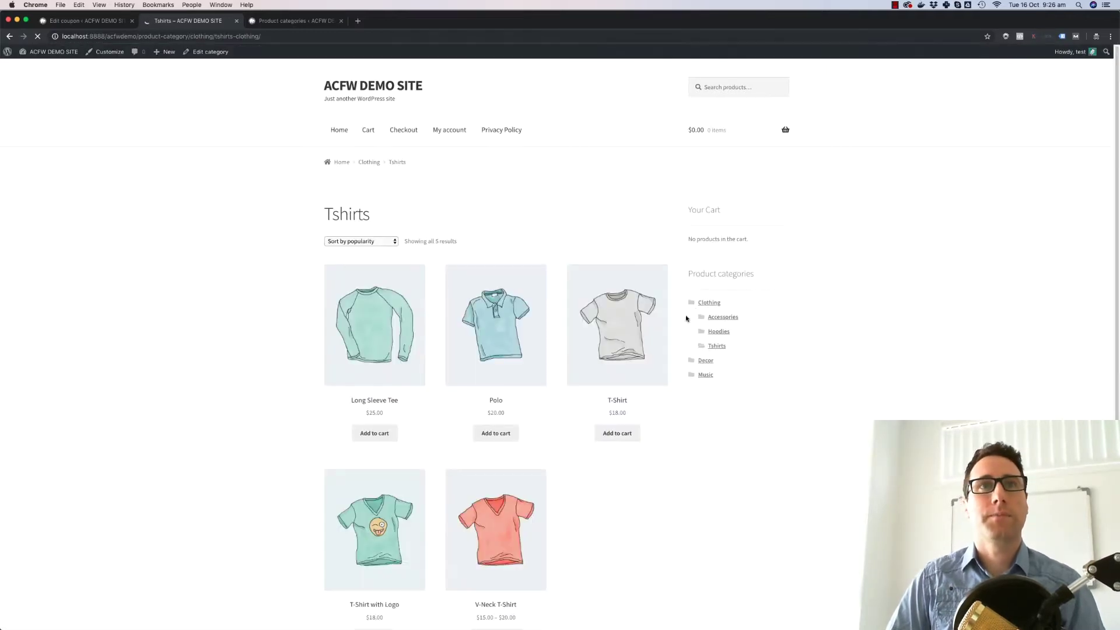
scroll(653, 336, "down", 5)
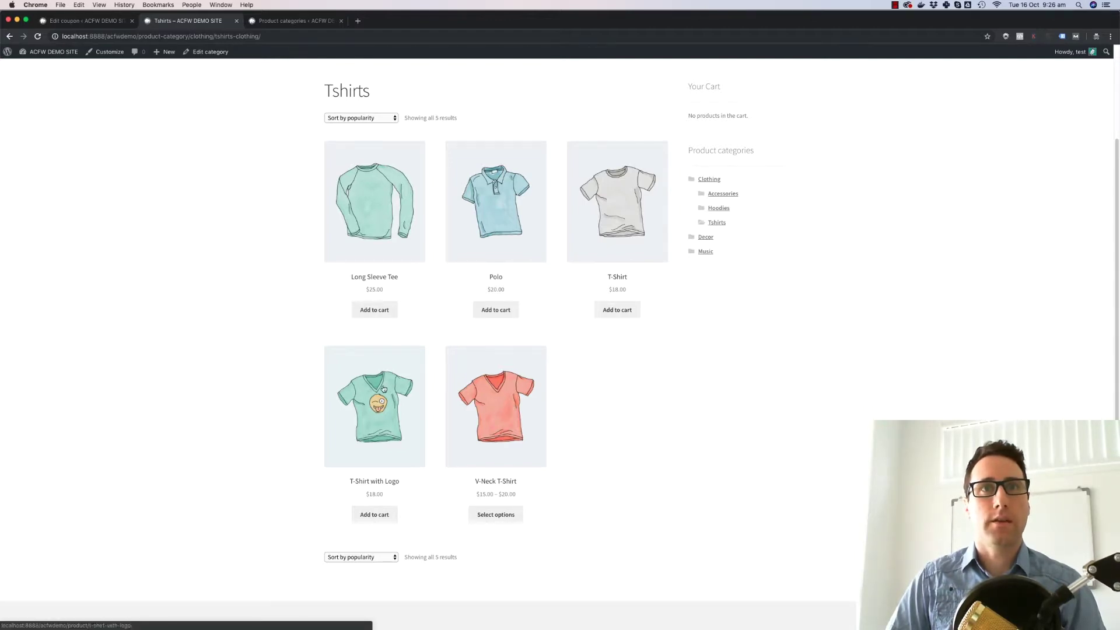
left_click(84, 20)
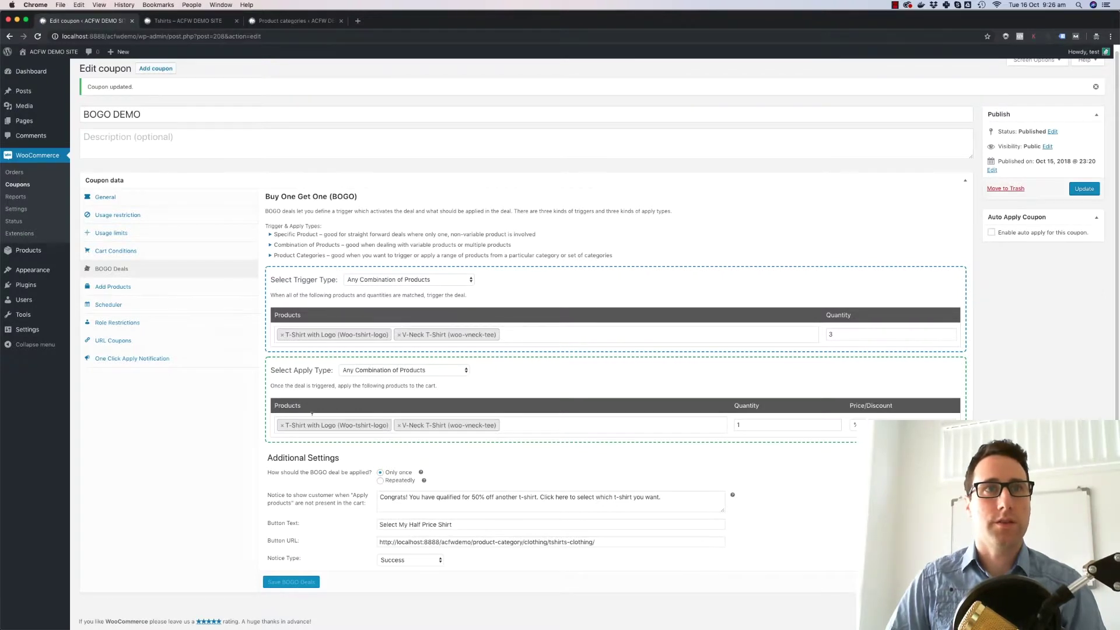
left_click(214, 25)
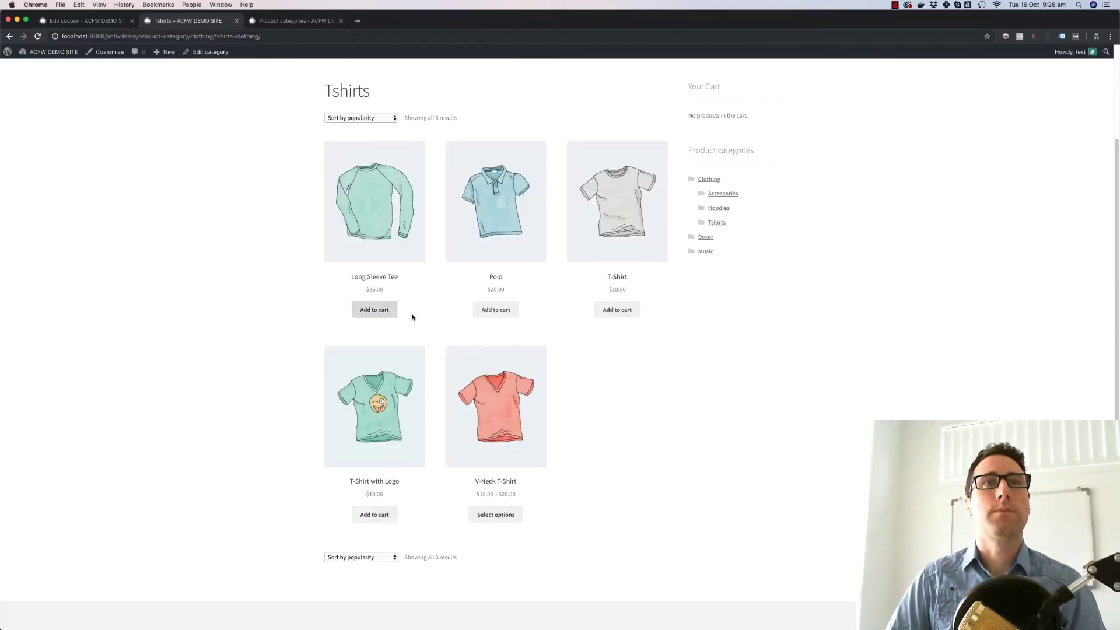
left_click(383, 519)
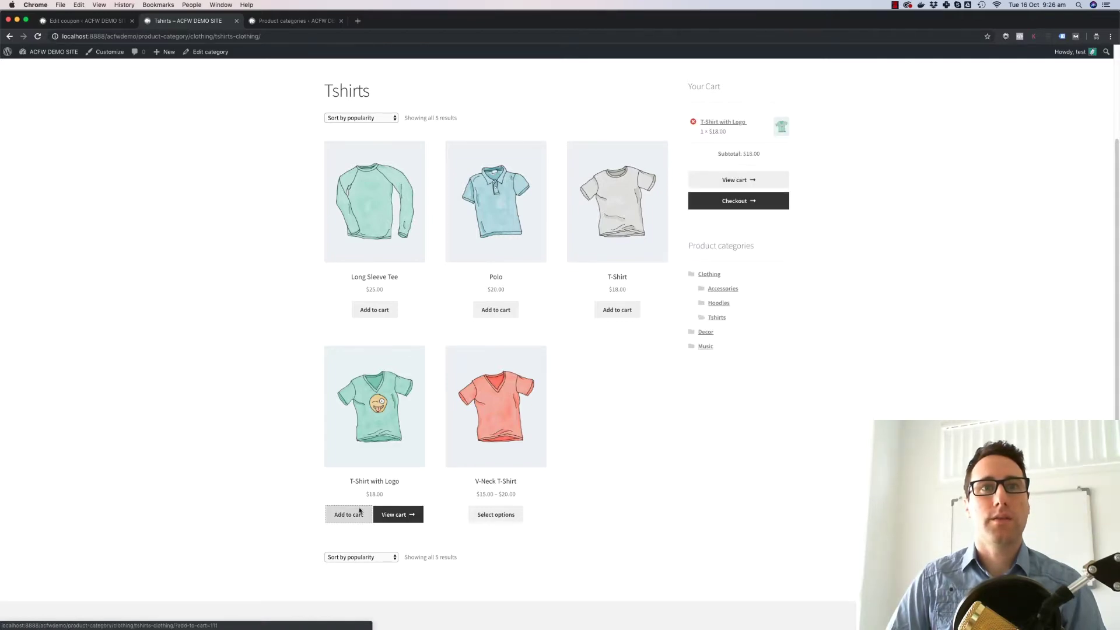
Add one V-Neck T-Shirt in color Blue and size Medium to the cart.
left_click(494, 517)
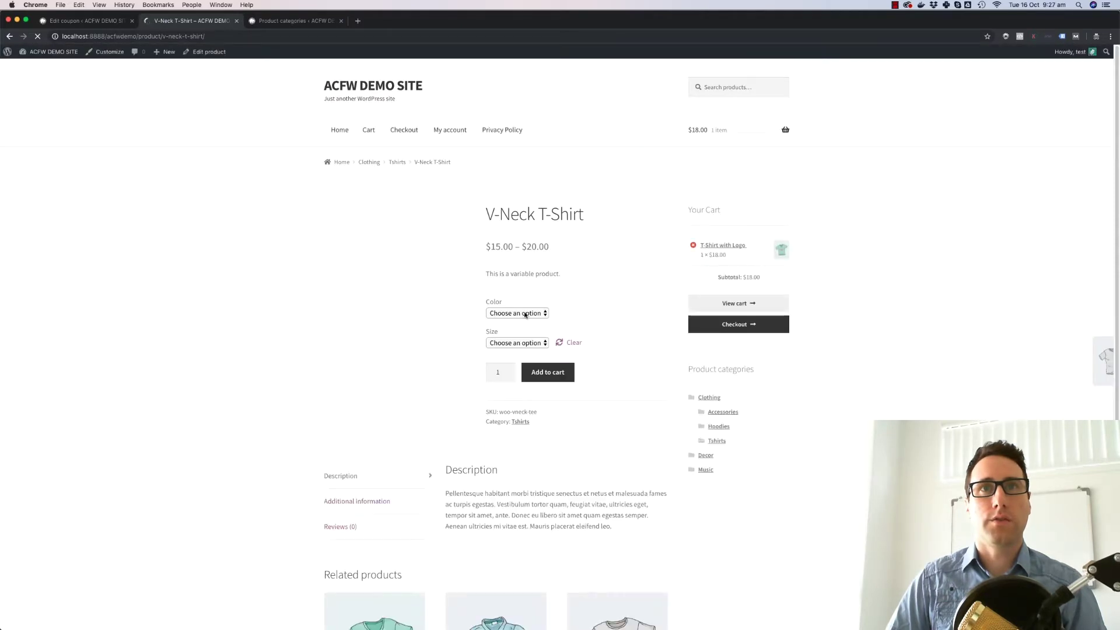
left_click(525, 313)
left_click(513, 322)
left_click(528, 343)
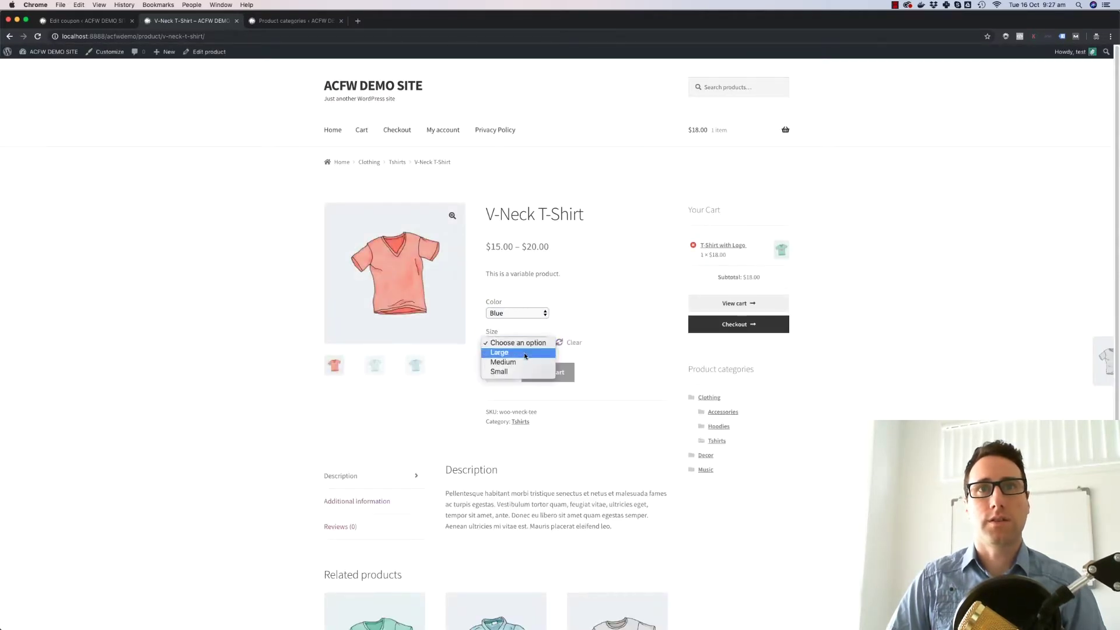
left_click(525, 362)
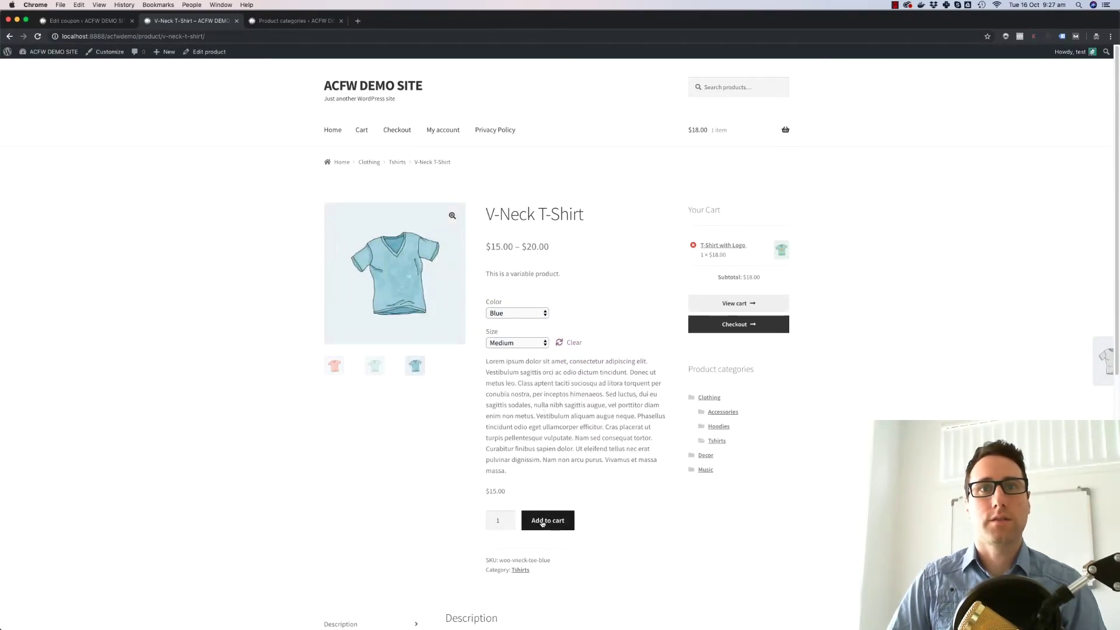
left_click(542, 523)
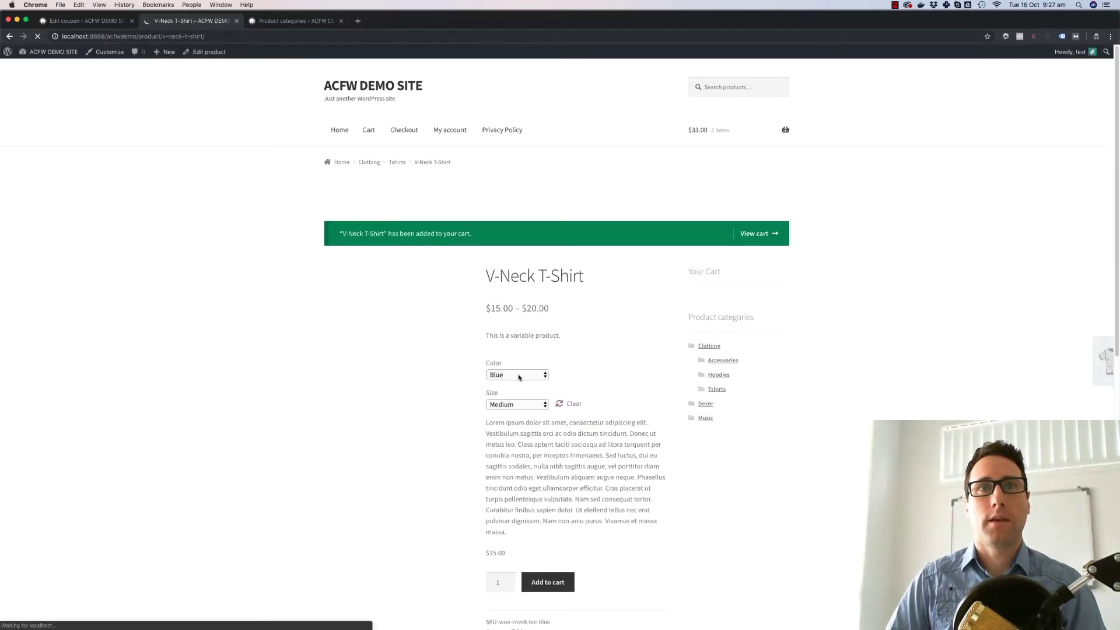
Add one V-Neck T-Shirt in color Green and size Small to the cart.
left_click(518, 375)
left_click(518, 384)
left_click(516, 405)
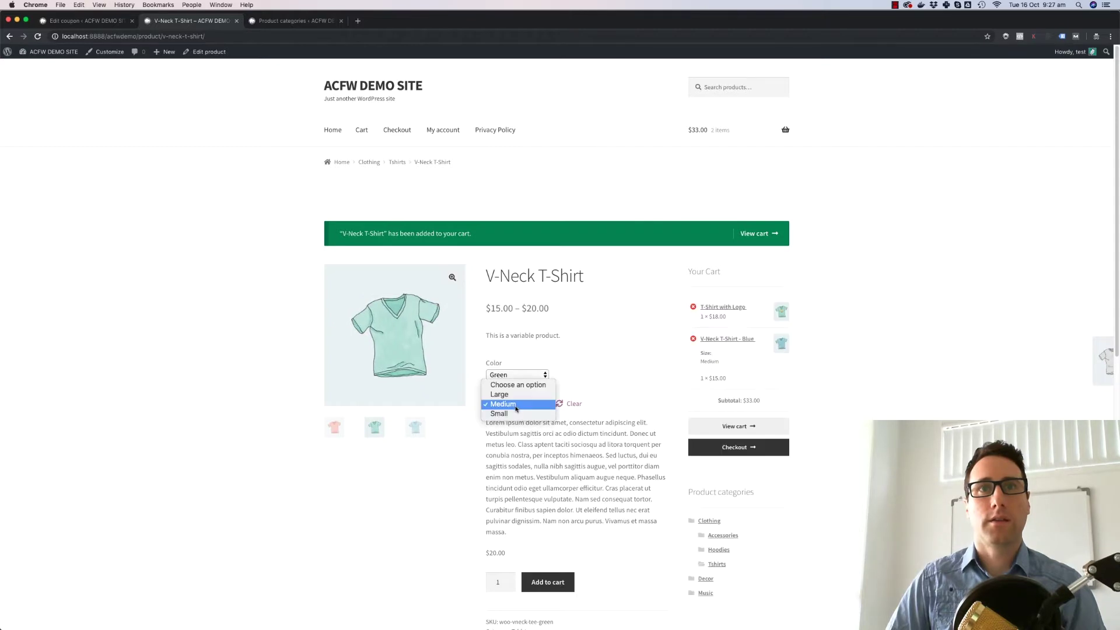
left_click(516, 413)
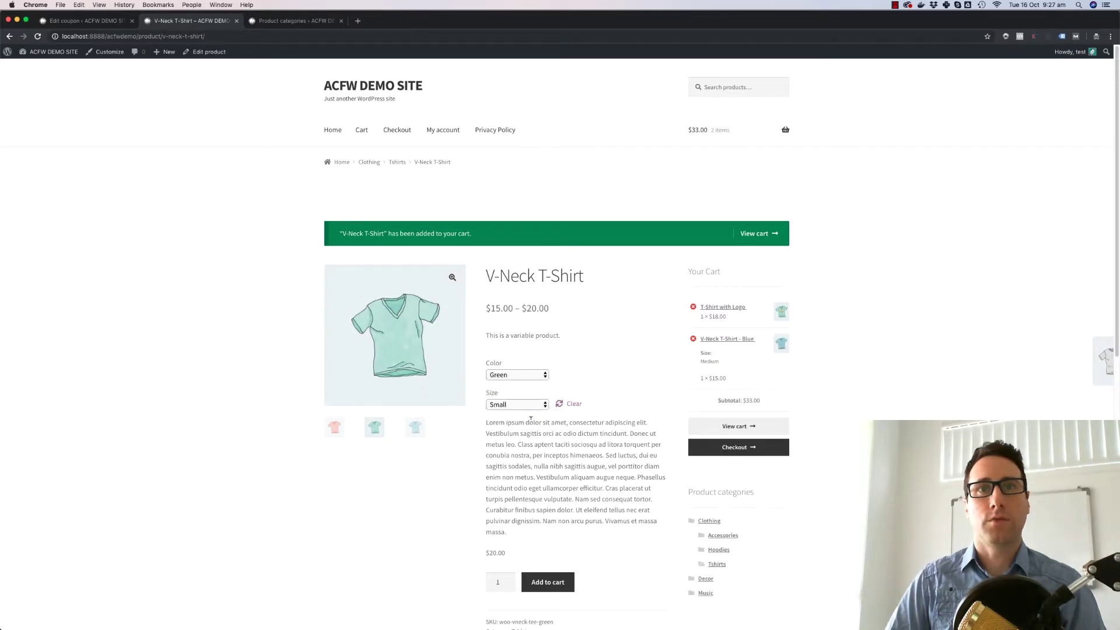
left_click(549, 585)
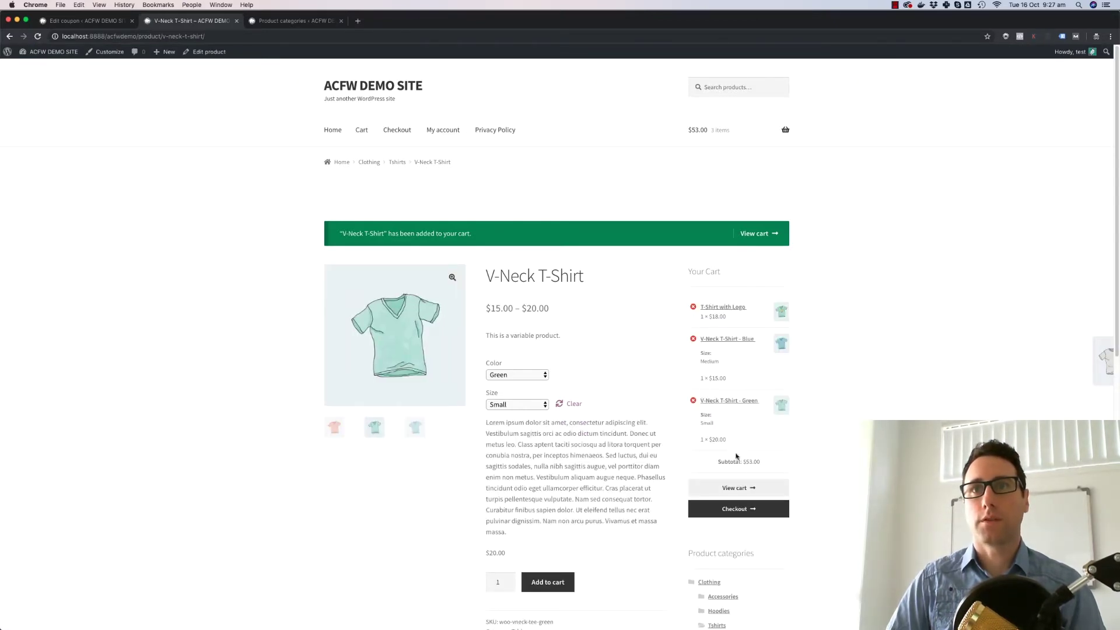
Open the cart page and apply the coupon code bogo demo.
left_click(738, 488)
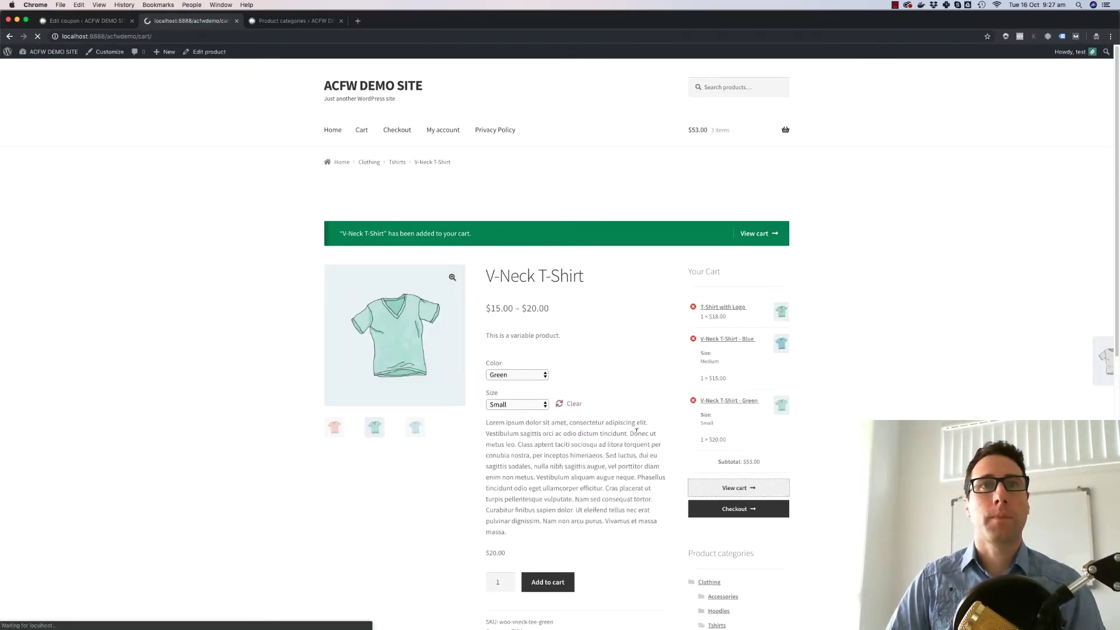
scroll(530, 364, "down", 1)
scroll(531, 359, "down", 2)
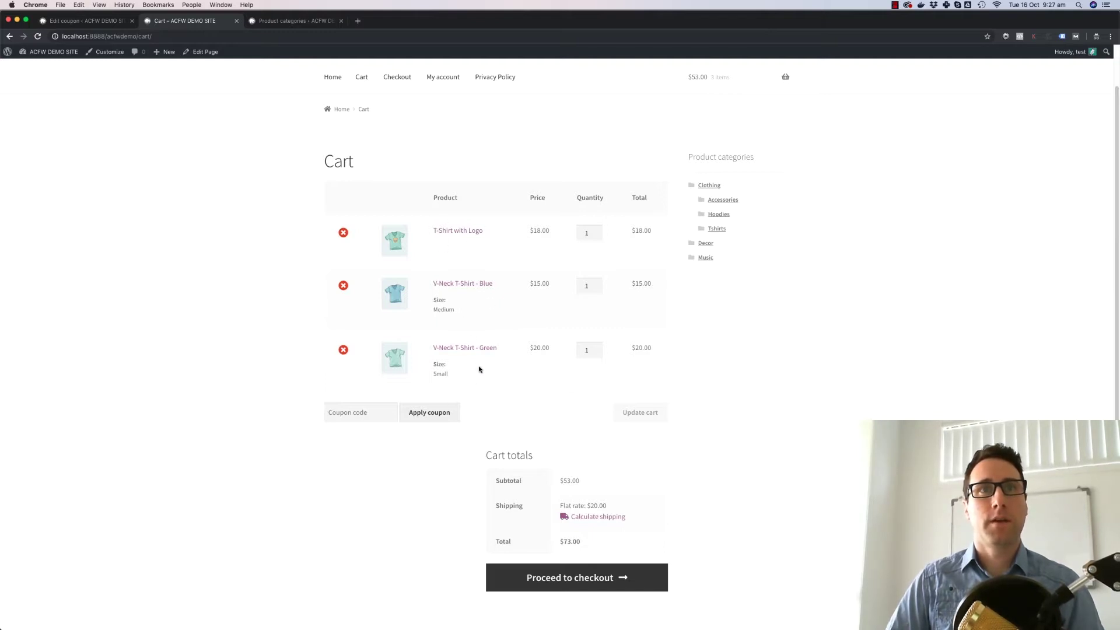
left_click(343, 405)
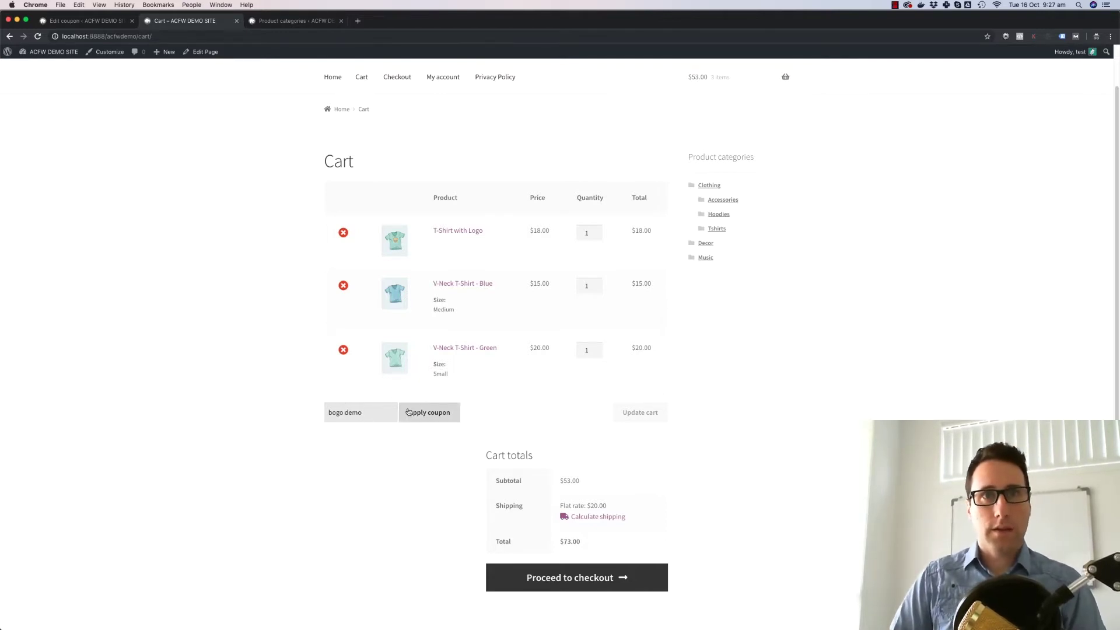
left_click(435, 413)
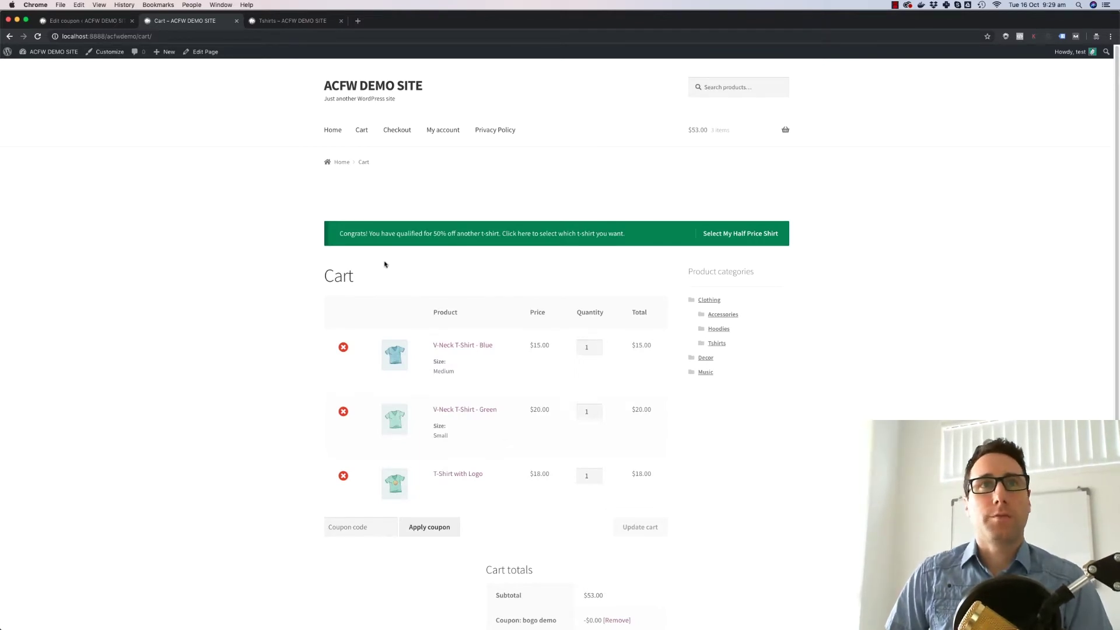
Follow the notice's Select My Half Price Shirt link and add T-Shirt with Logo to the cart as the deal item.
left_click_drag(336, 235, 617, 233)
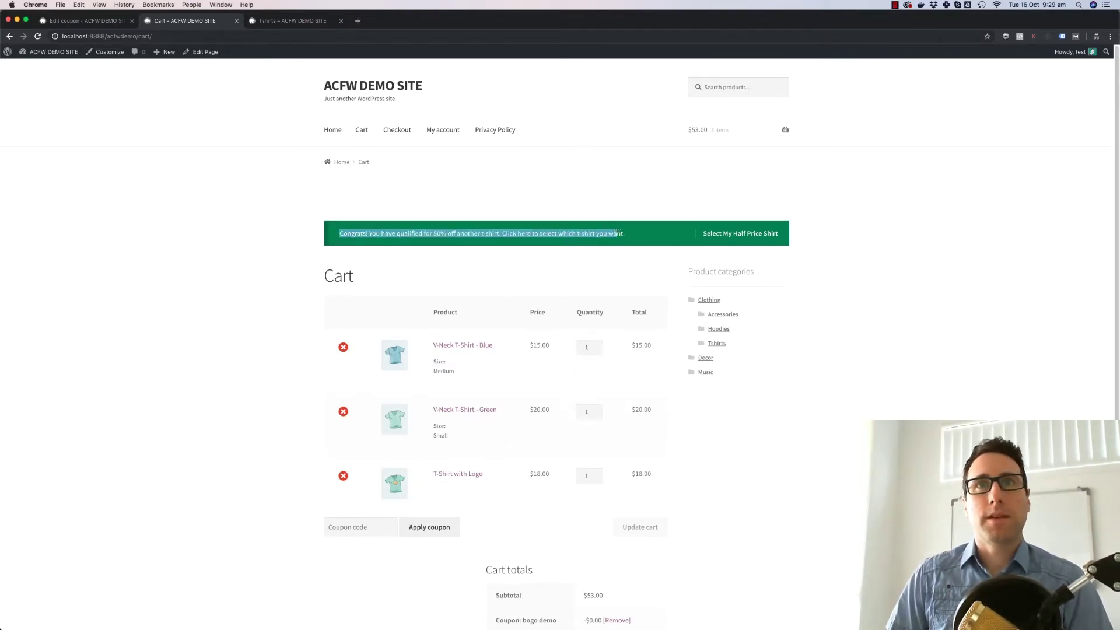
left_click(418, 233)
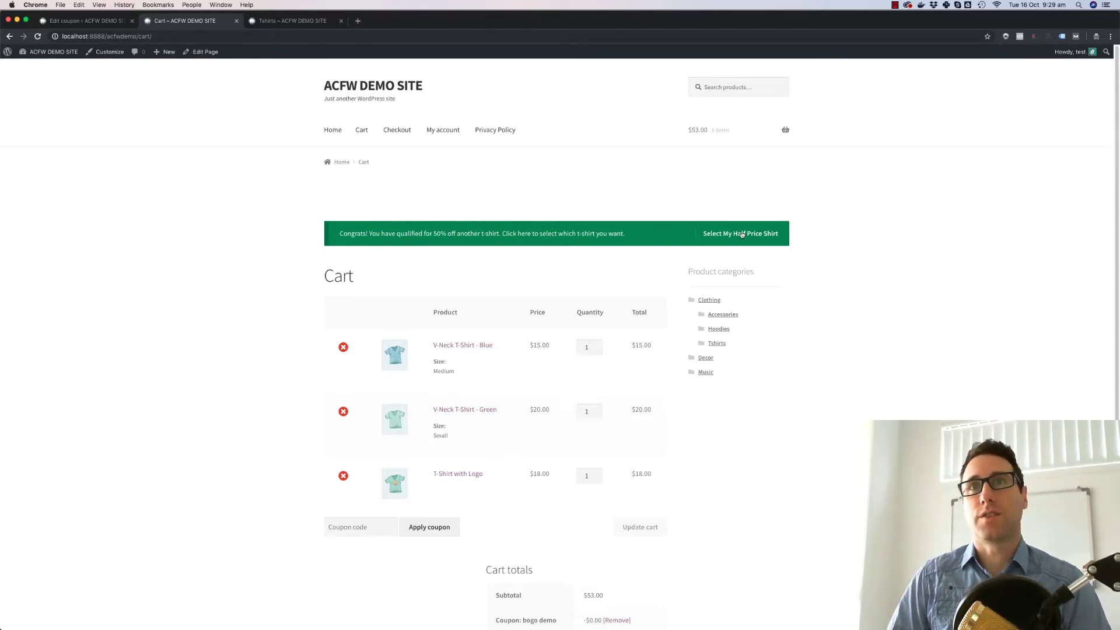
left_click(721, 235)
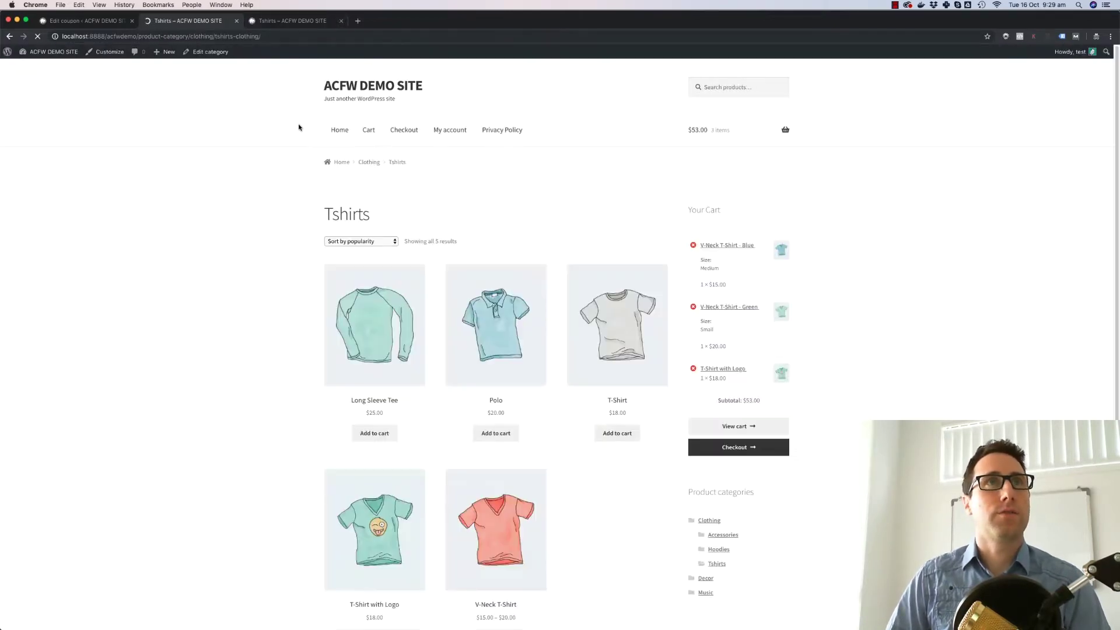
scroll(551, 392, "down", 3)
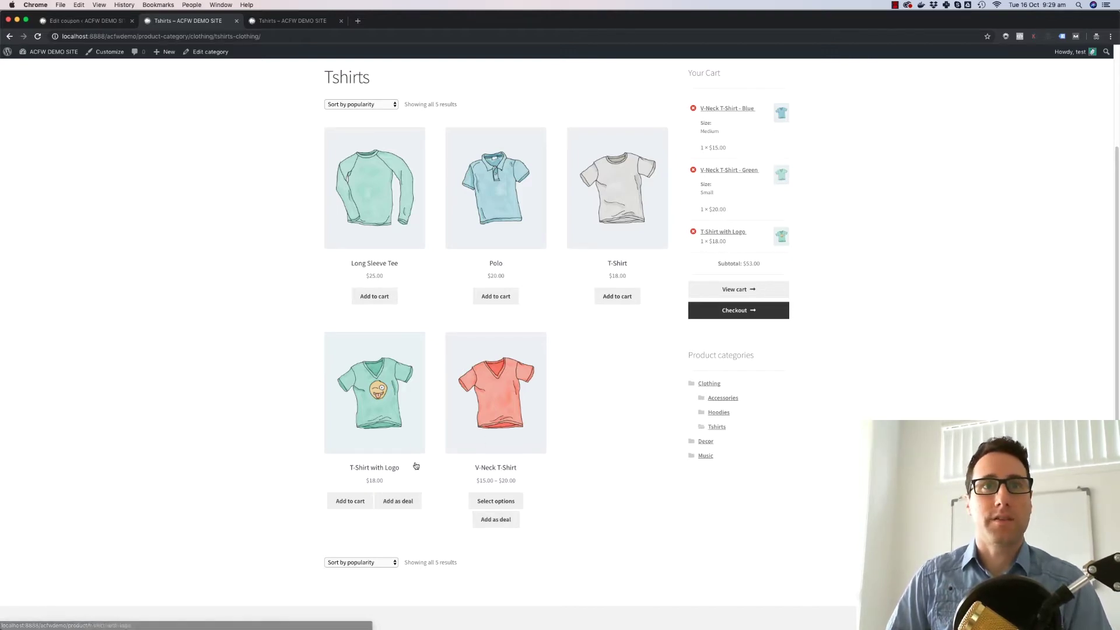
left_click(401, 500)
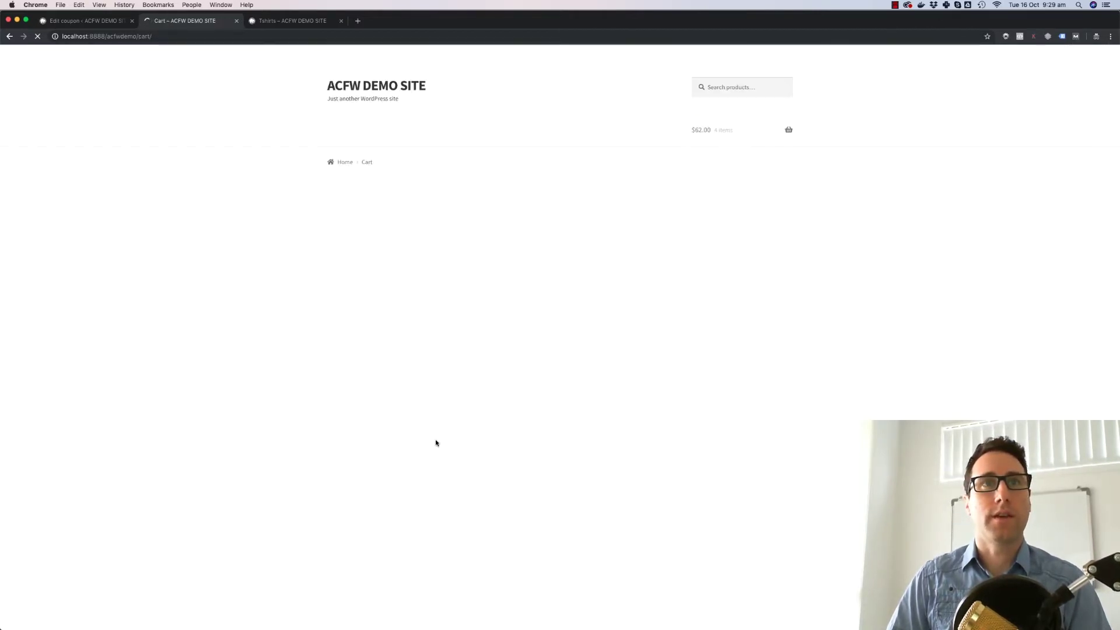
scroll(450, 399, "down", 3)
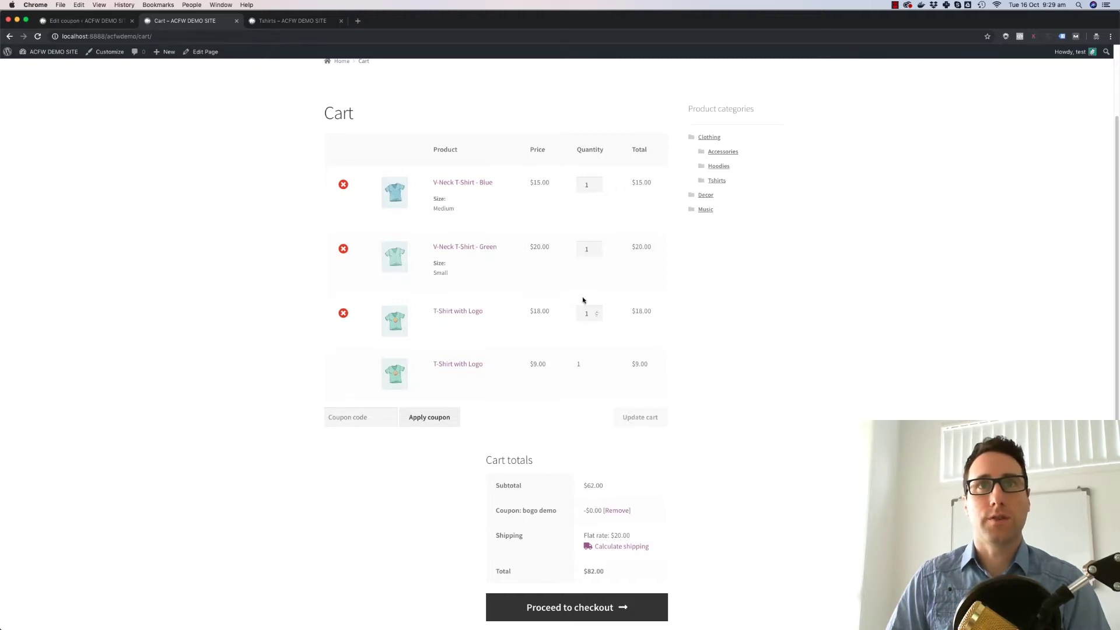
Remove the blue V-Neck T-Shirt from the cart and update the quantity of T-Shirt with Logo to 2.
left_click(343, 184)
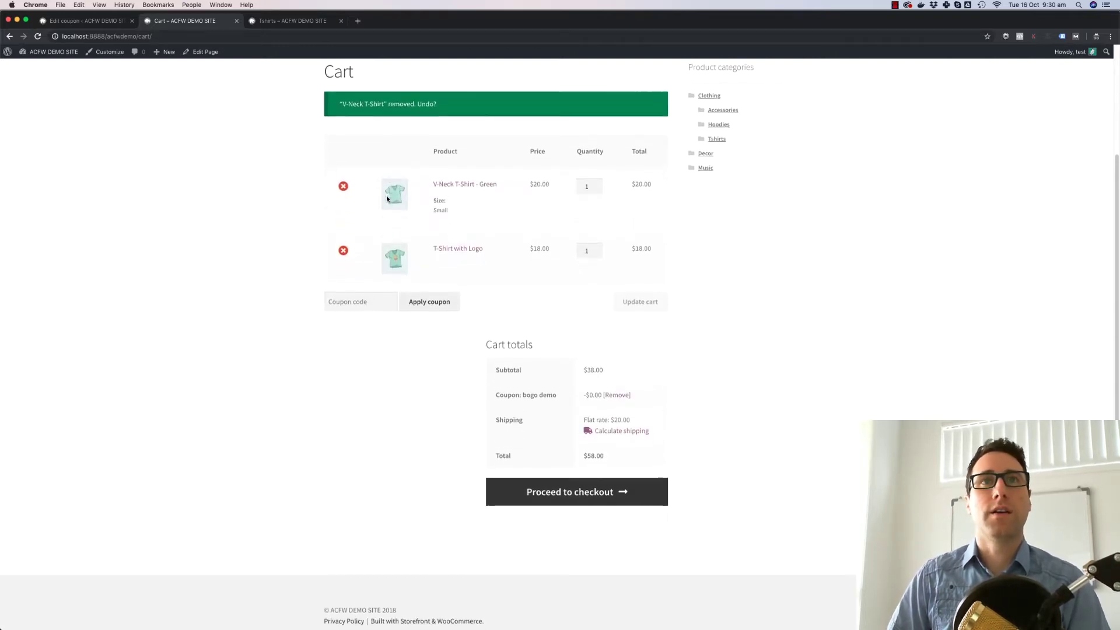
scroll(477, 288, "up", 3)
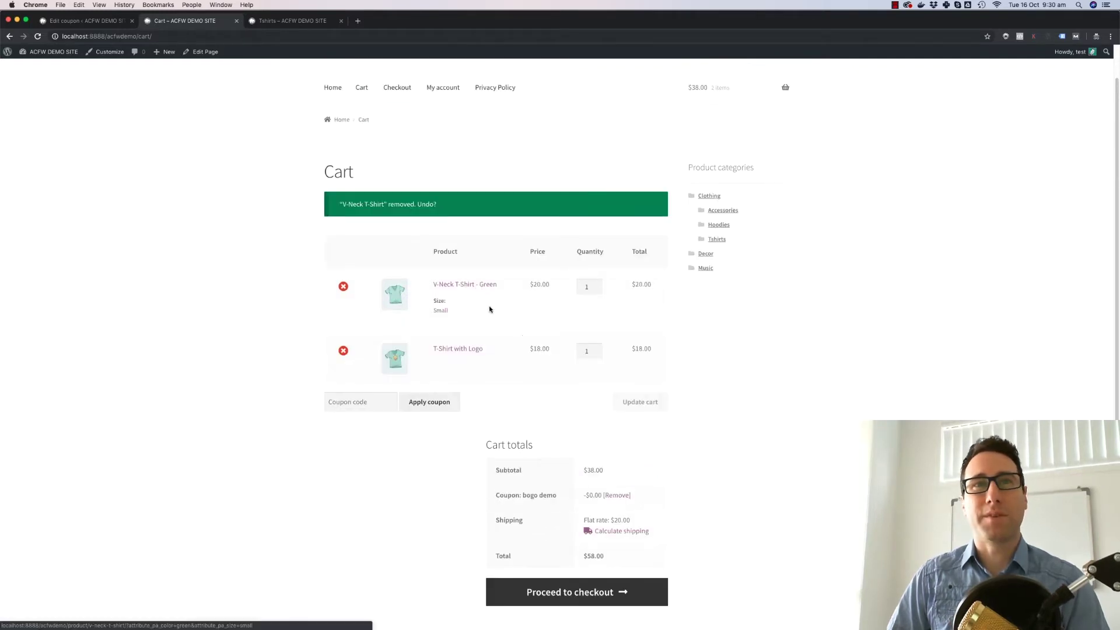
left_click(597, 350)
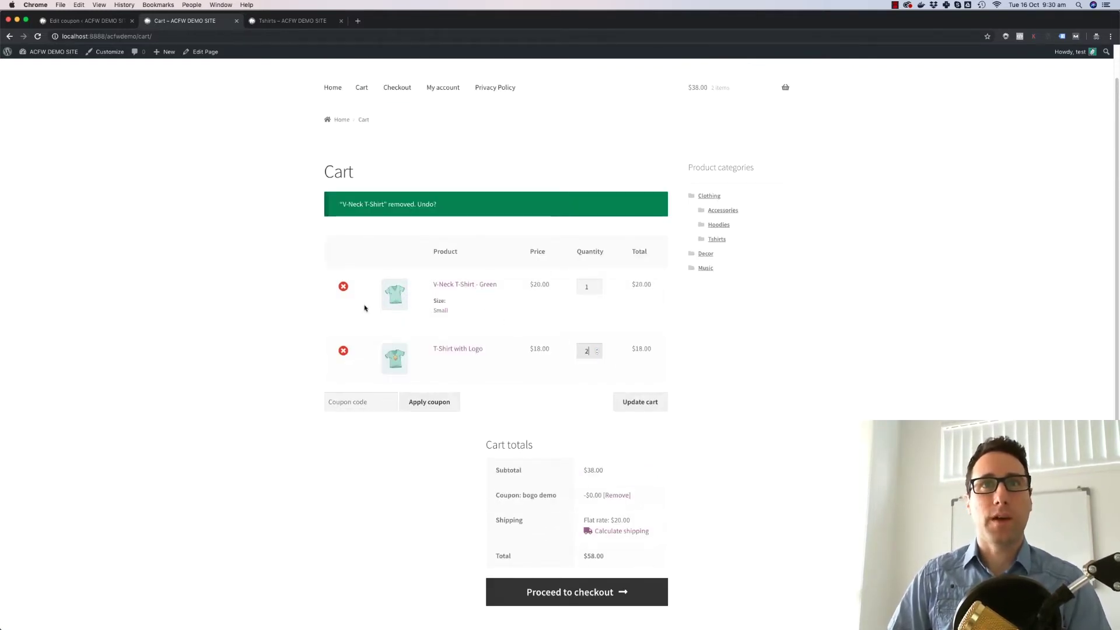
left_click(639, 402)
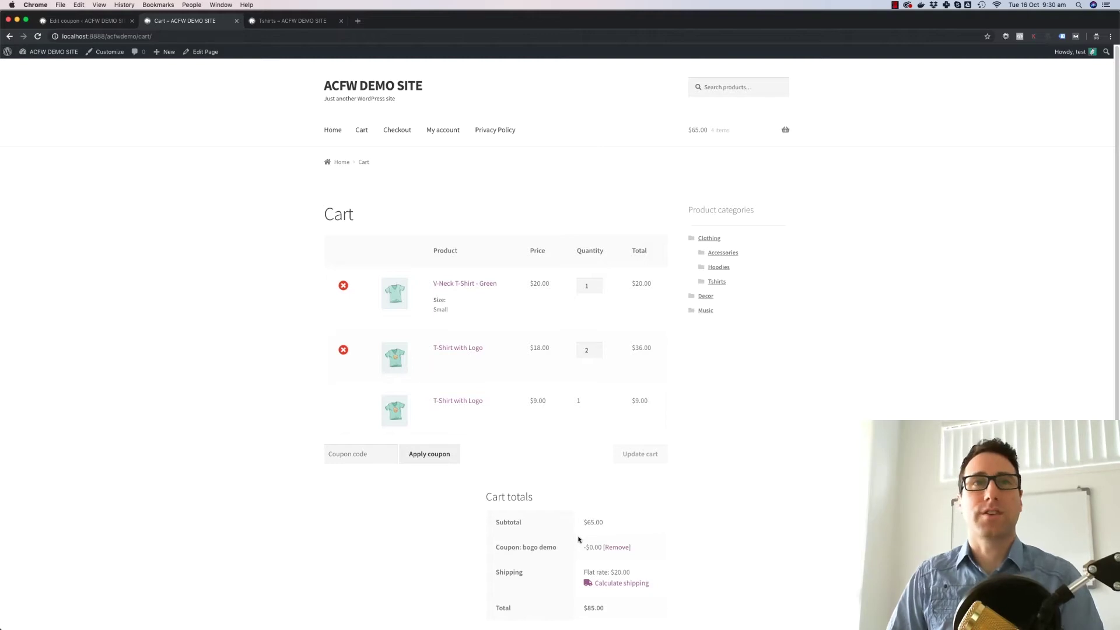
left_click(624, 549)
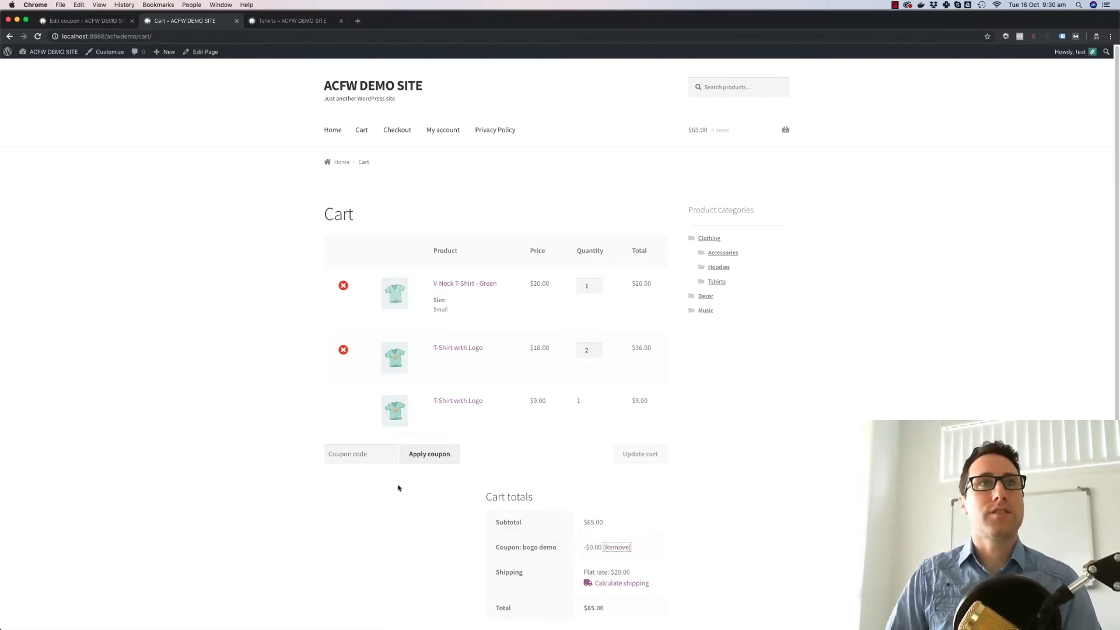
In the BOGO DEMO coupon, change the apply type of the BOGO deal to Product Categories.
left_click(77, 20)
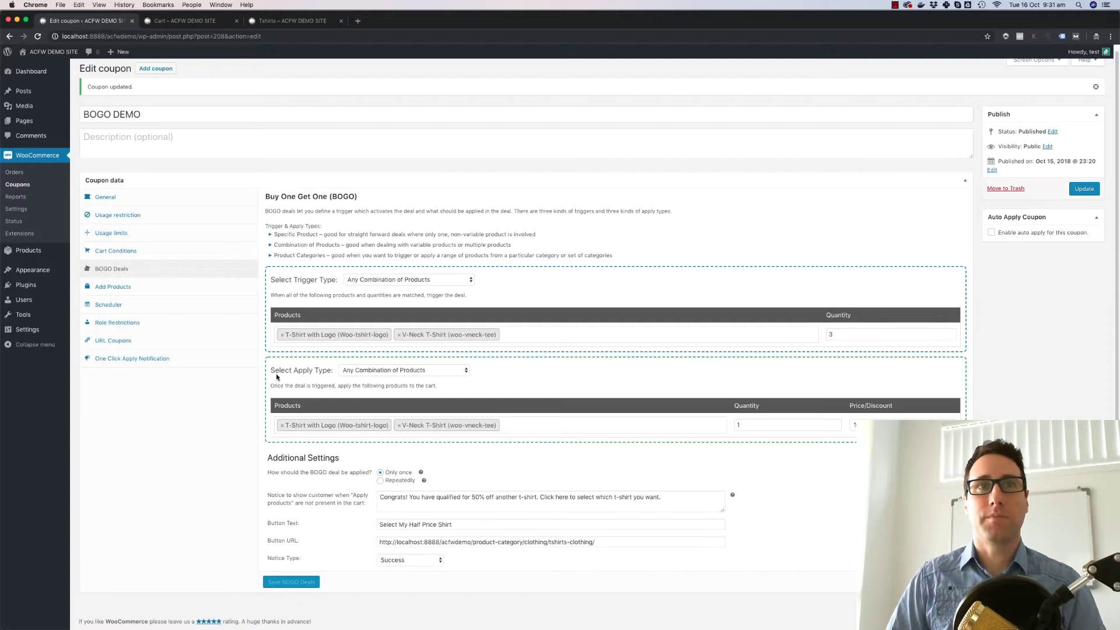
left_click(407, 372)
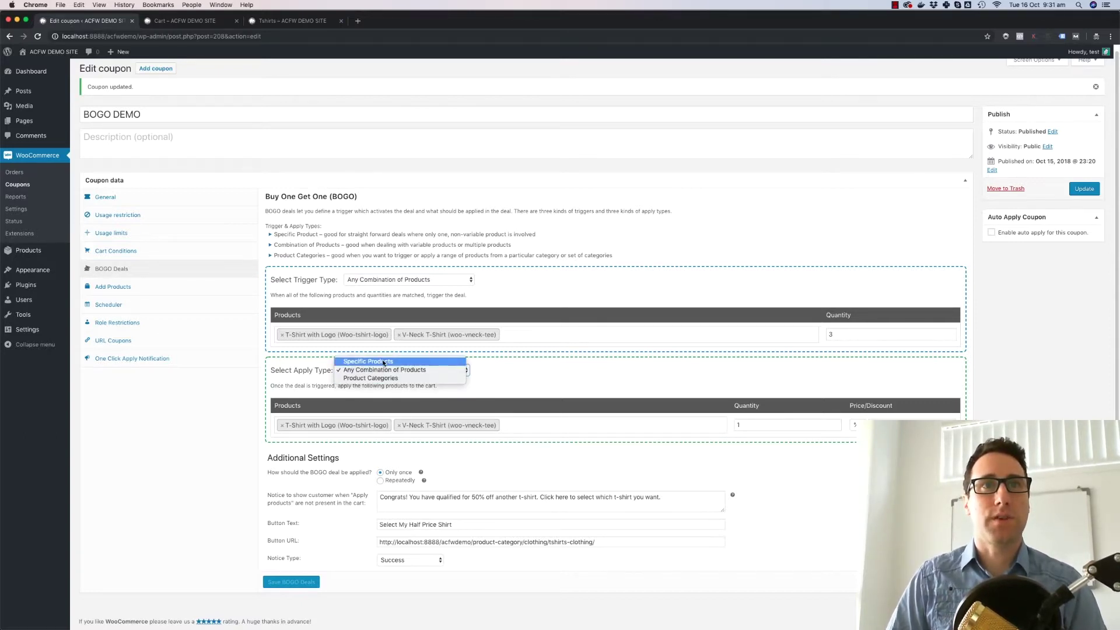
left_click(384, 362)
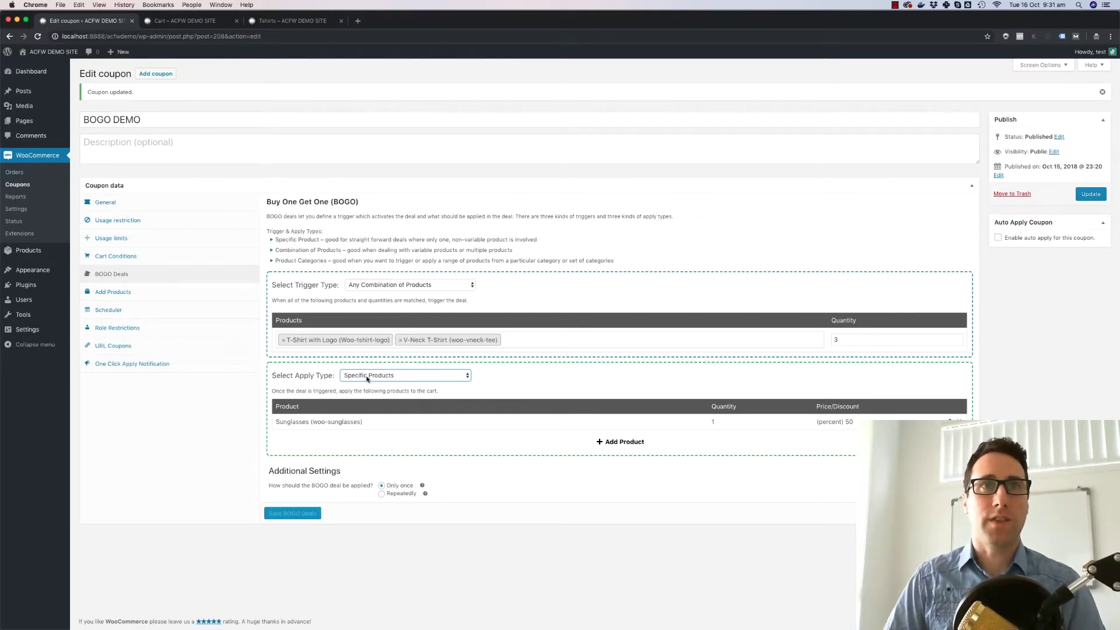
left_click(425, 378)
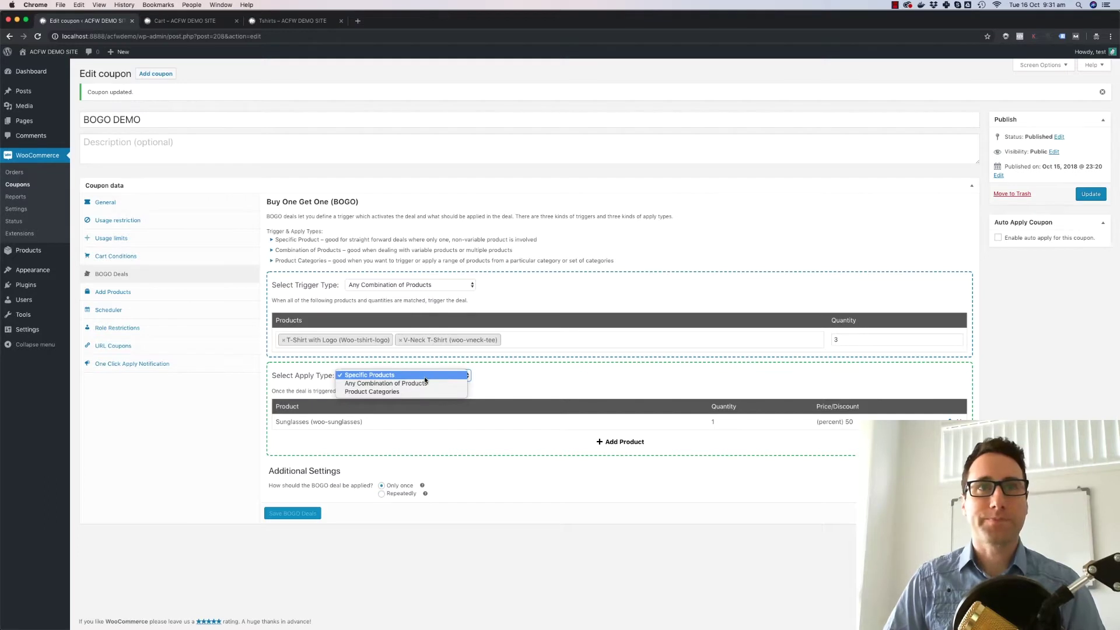
left_click(397, 392)
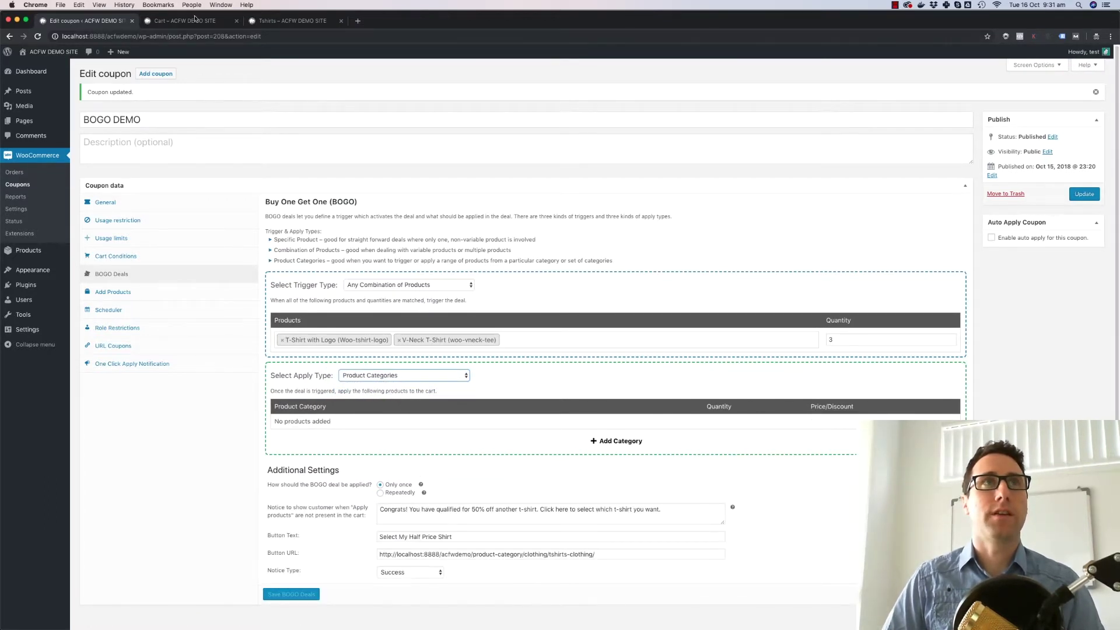
Back in the cart, remove the bogo demo coupon and both remaining T-shirt products, and return to the shop.
left_click(195, 20)
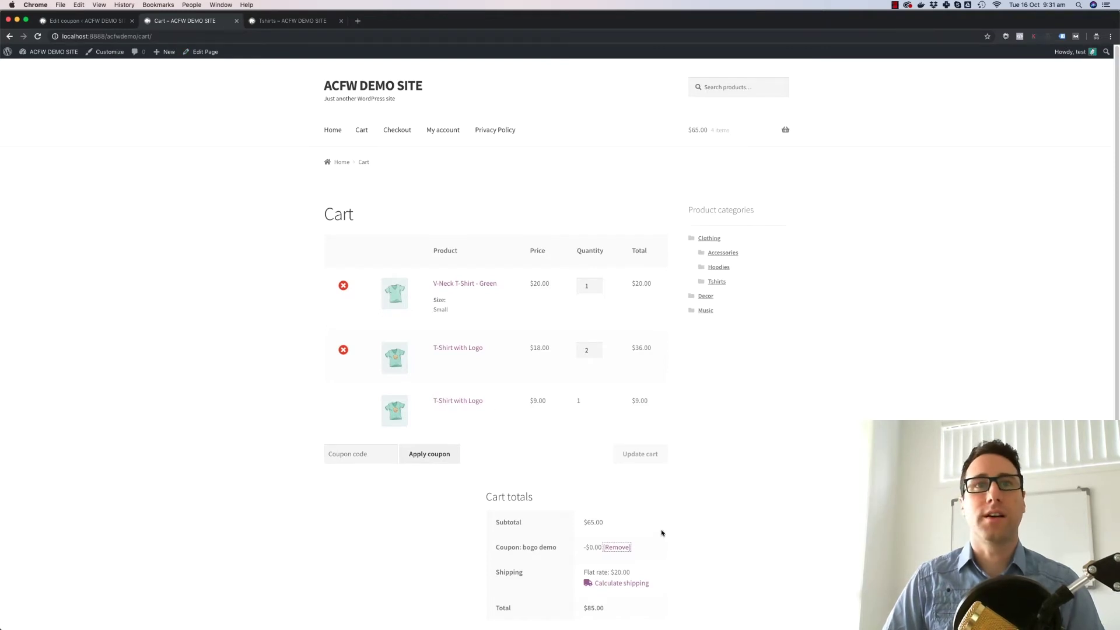
left_click(618, 547)
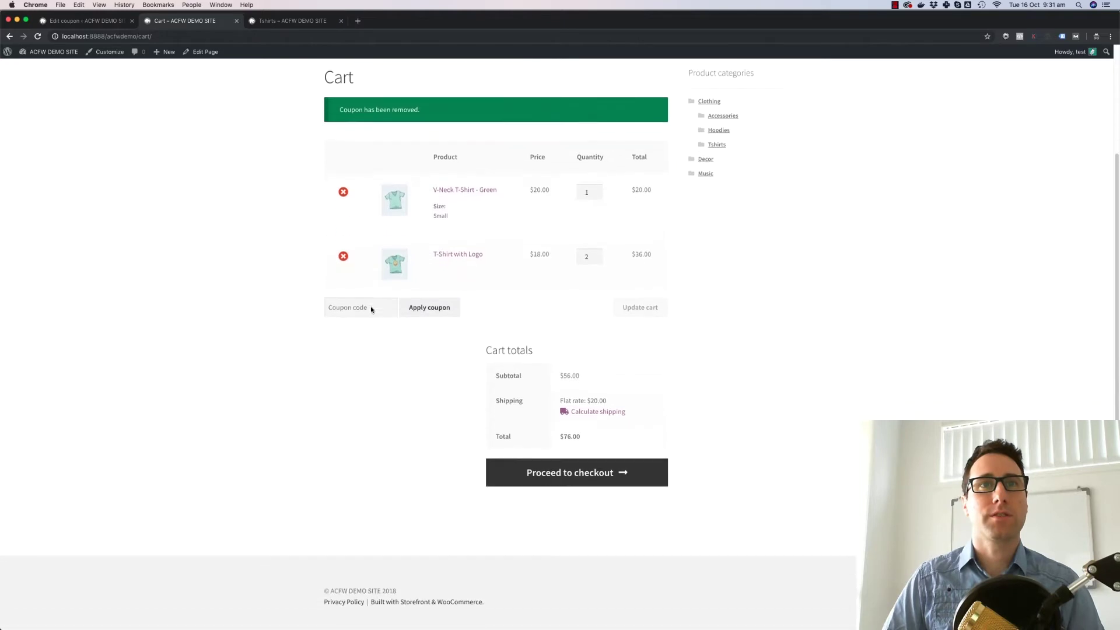
left_click(344, 183)
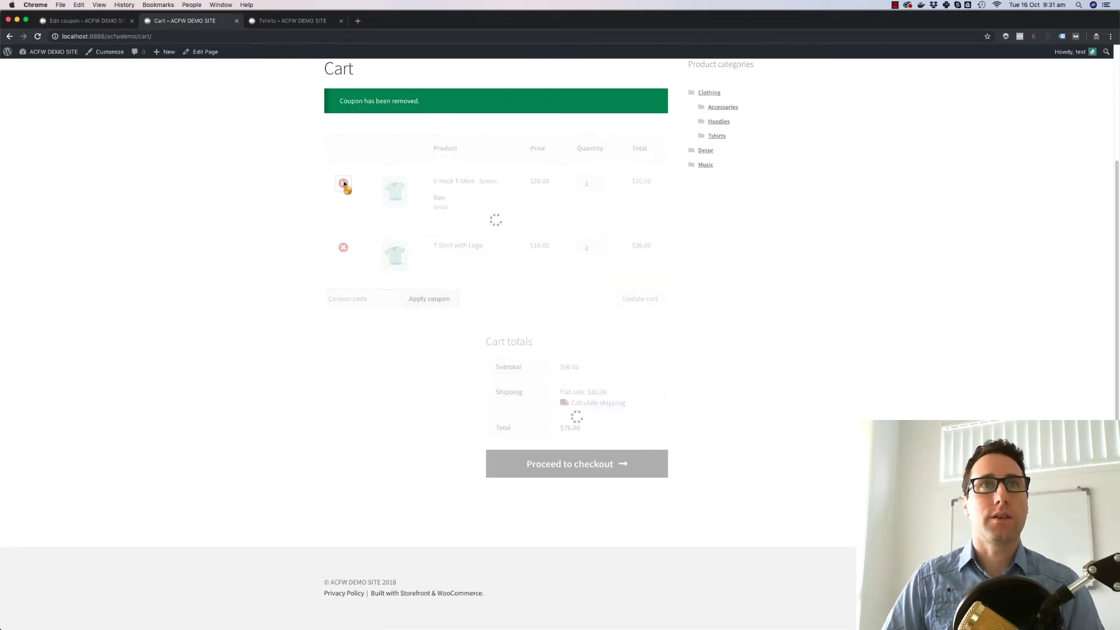
left_click(344, 248)
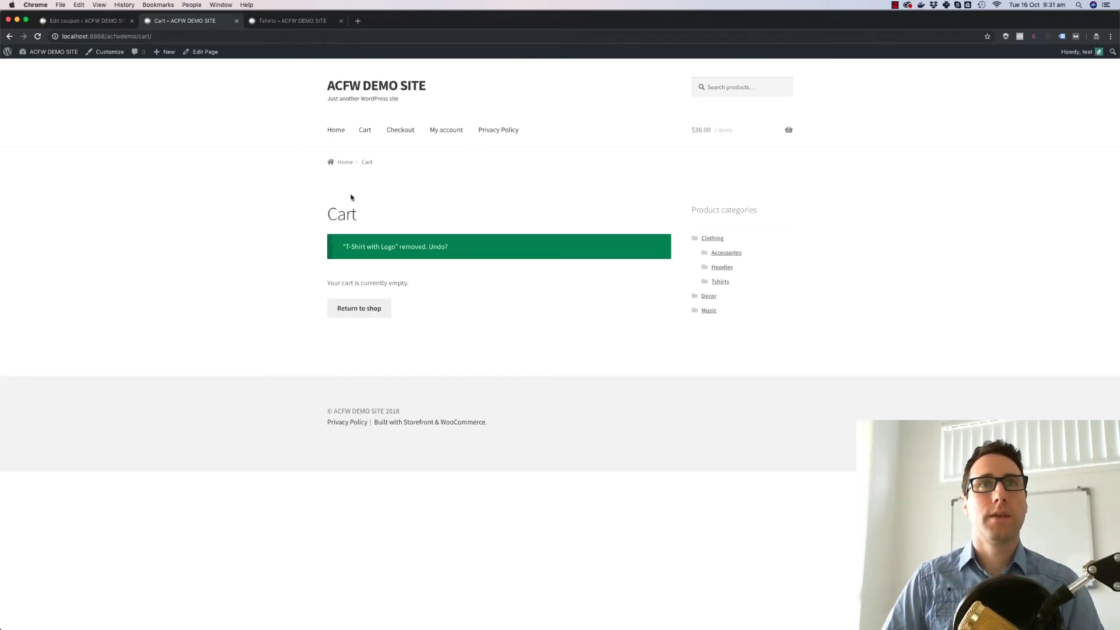
left_click(370, 311)
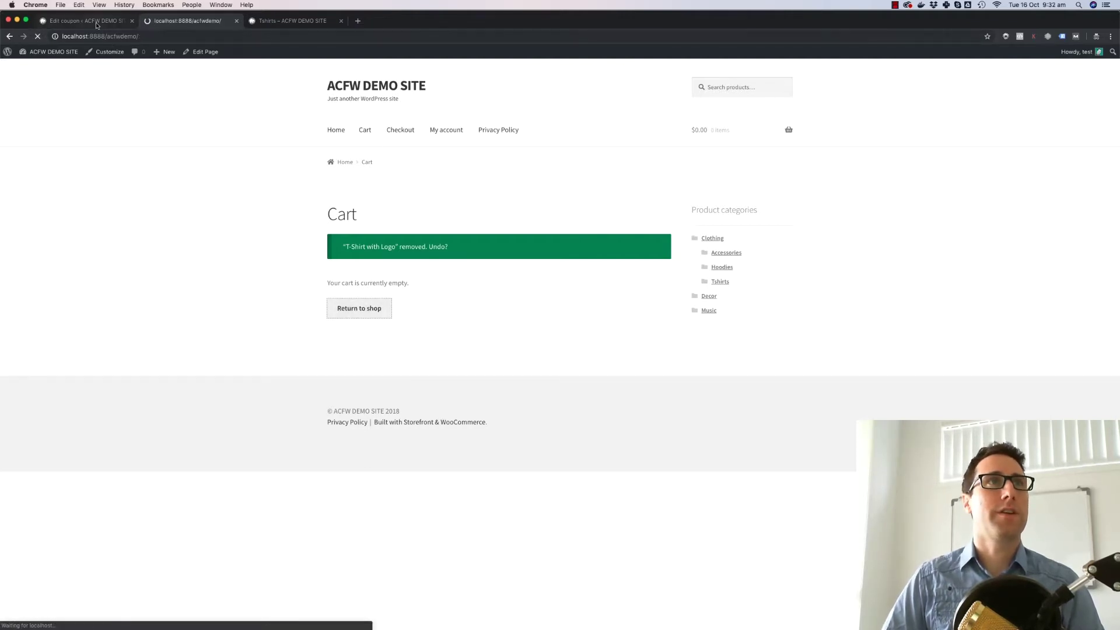
In the BOGO DEMO coupon, change the trigger type of the BOGO deal to Product Categories.
left_click(86, 21)
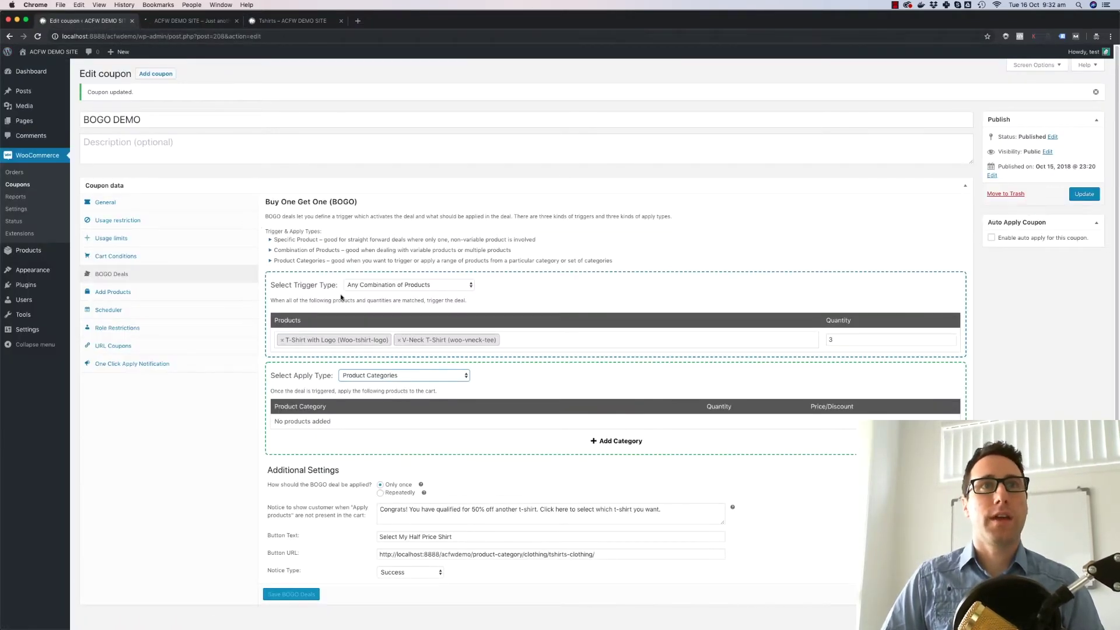
left_click(376, 377)
left_click(376, 375)
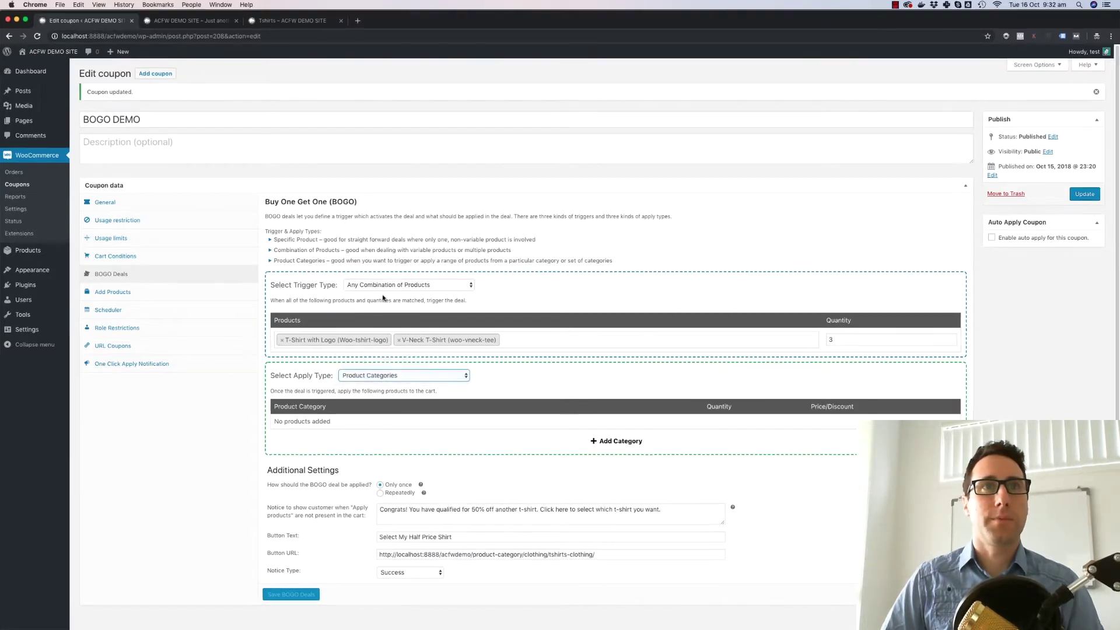
left_click(382, 286)
left_click(289, 220)
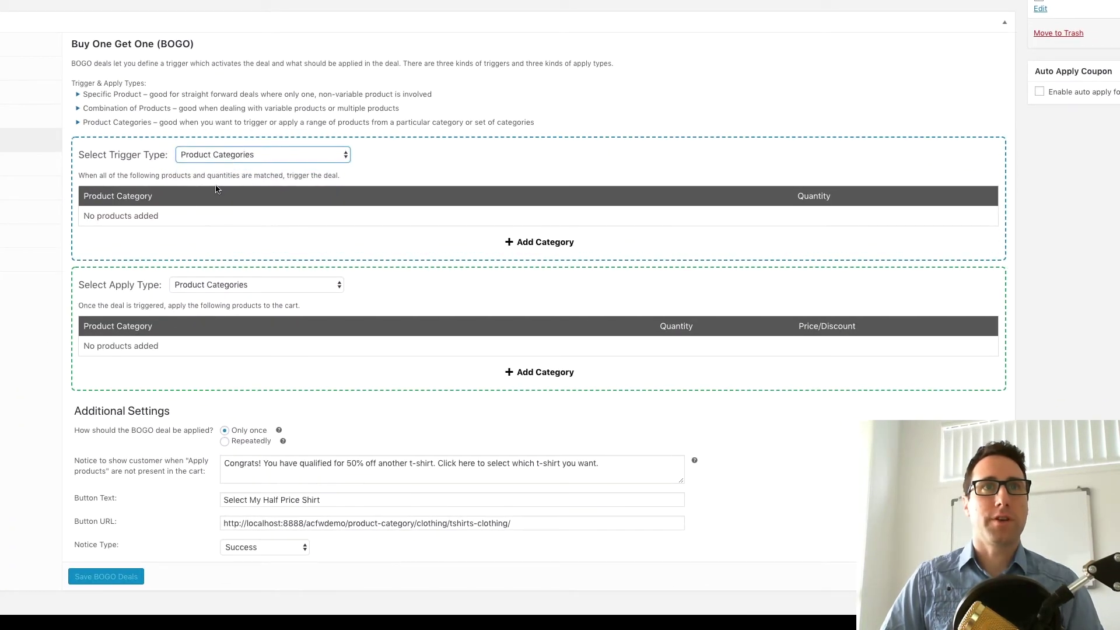
left_click(155, 168)
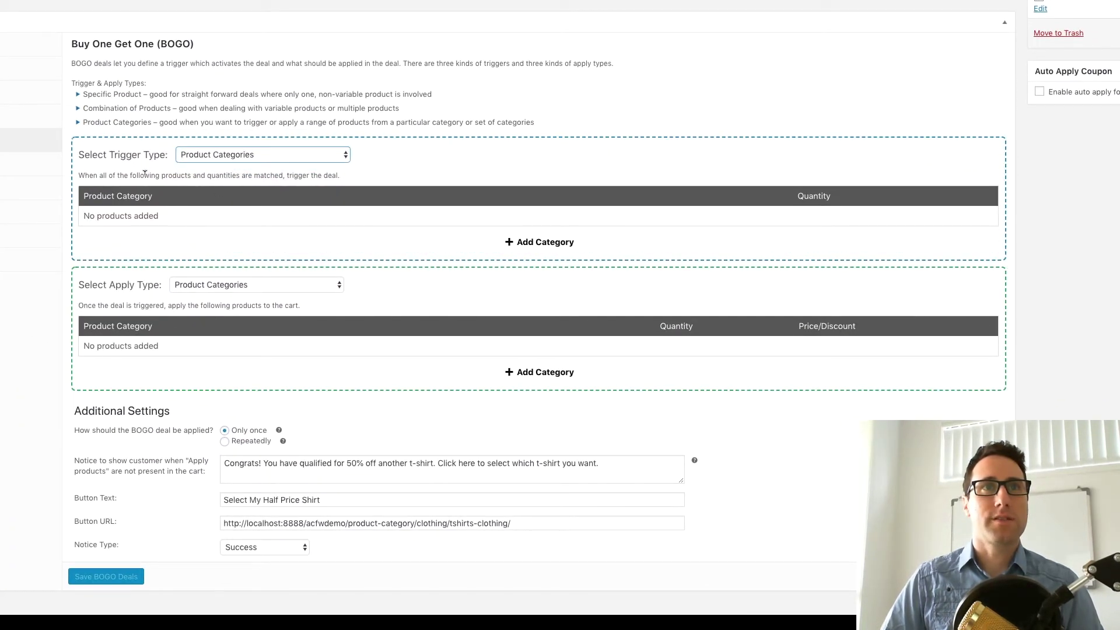
left_click(285, 155)
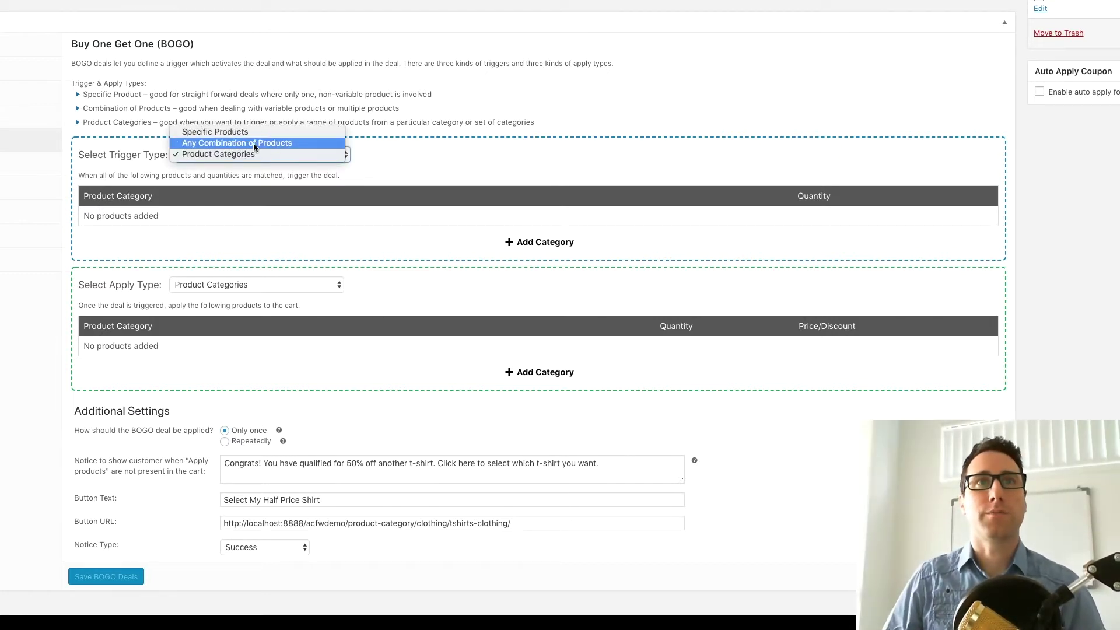
left_click(401, 170)
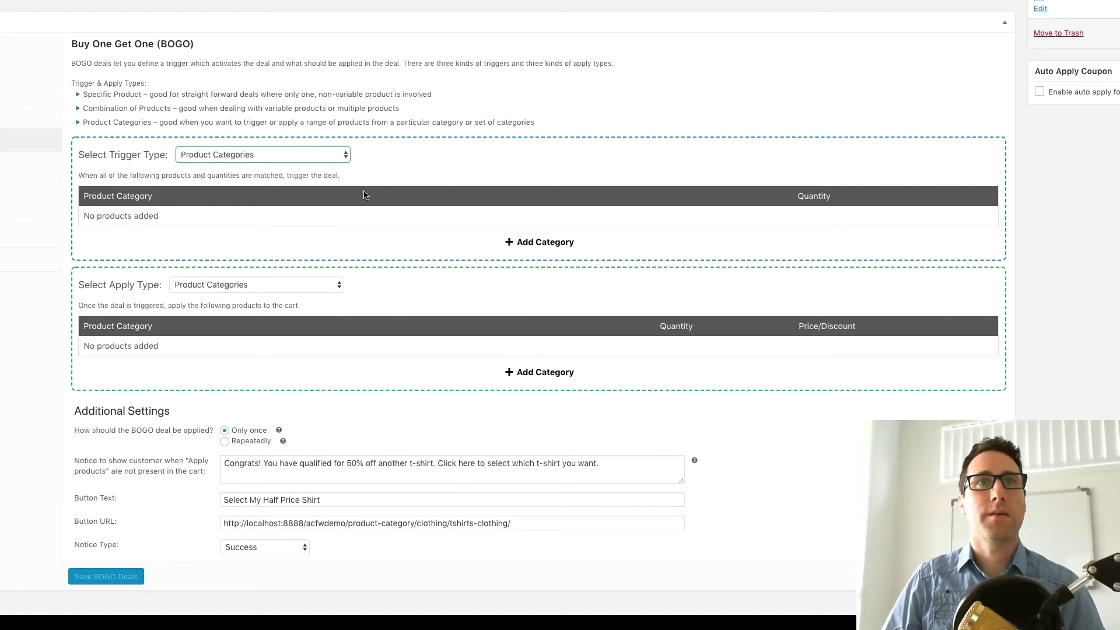
left_click(367, 165)
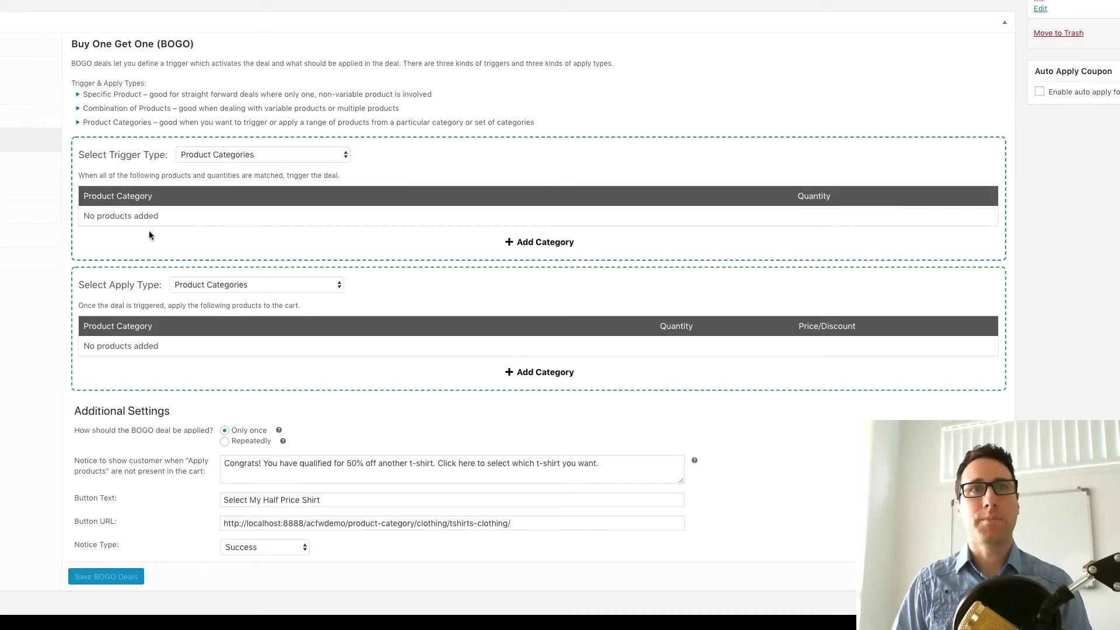
Add the Tshirts (tshirts-clothing) category with quantity 2 as the trigger of the BOGO deal.
left_click(535, 242)
left_click(315, 226)
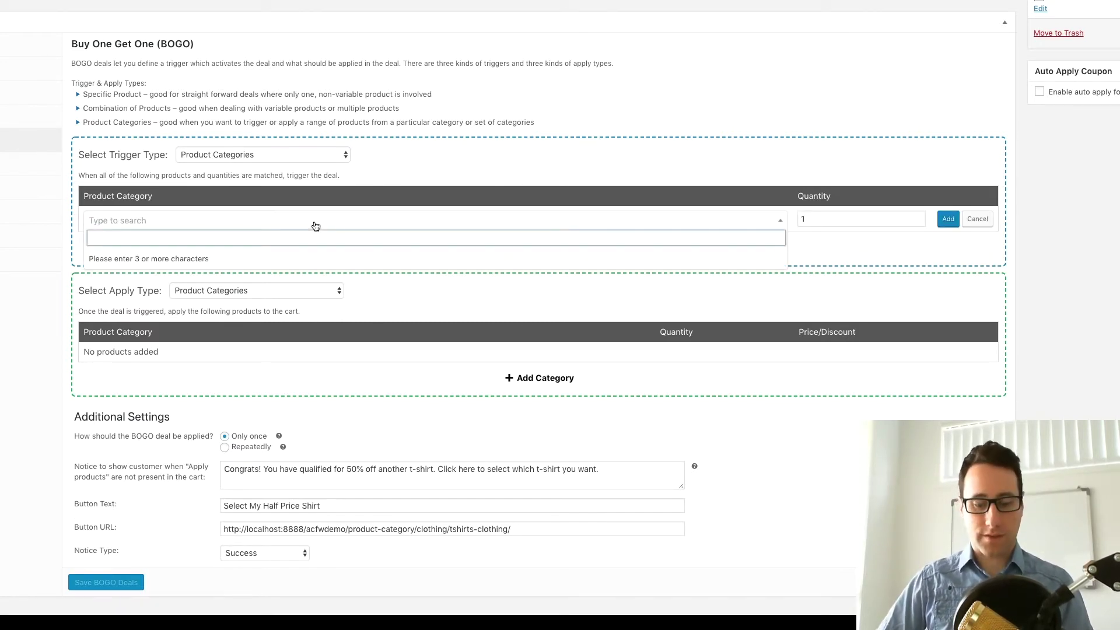
type("shi")
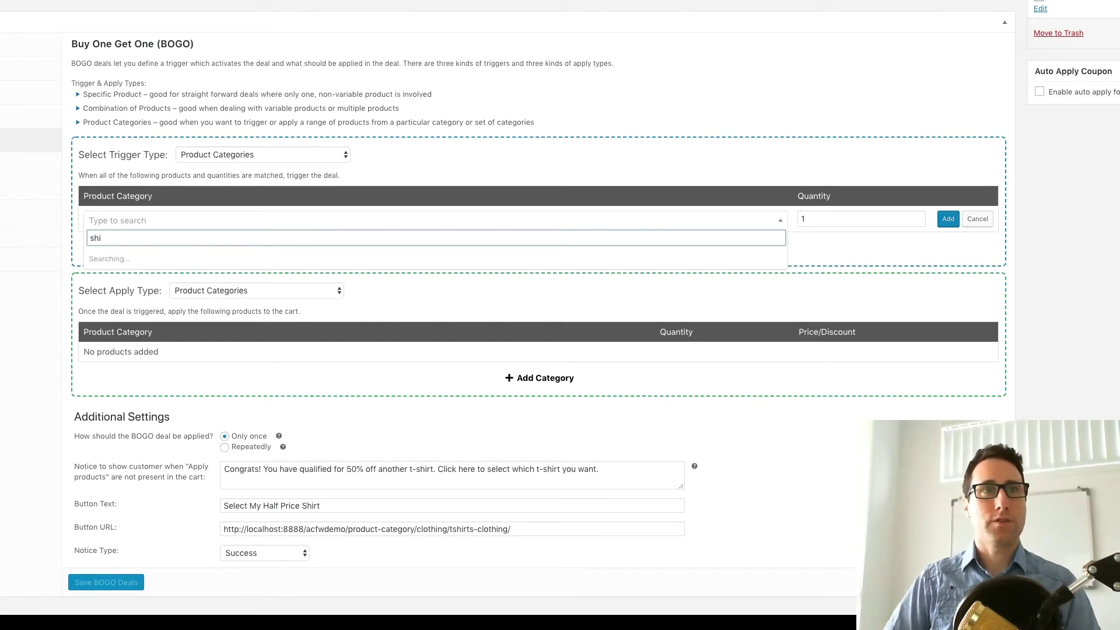
left_click(126, 261)
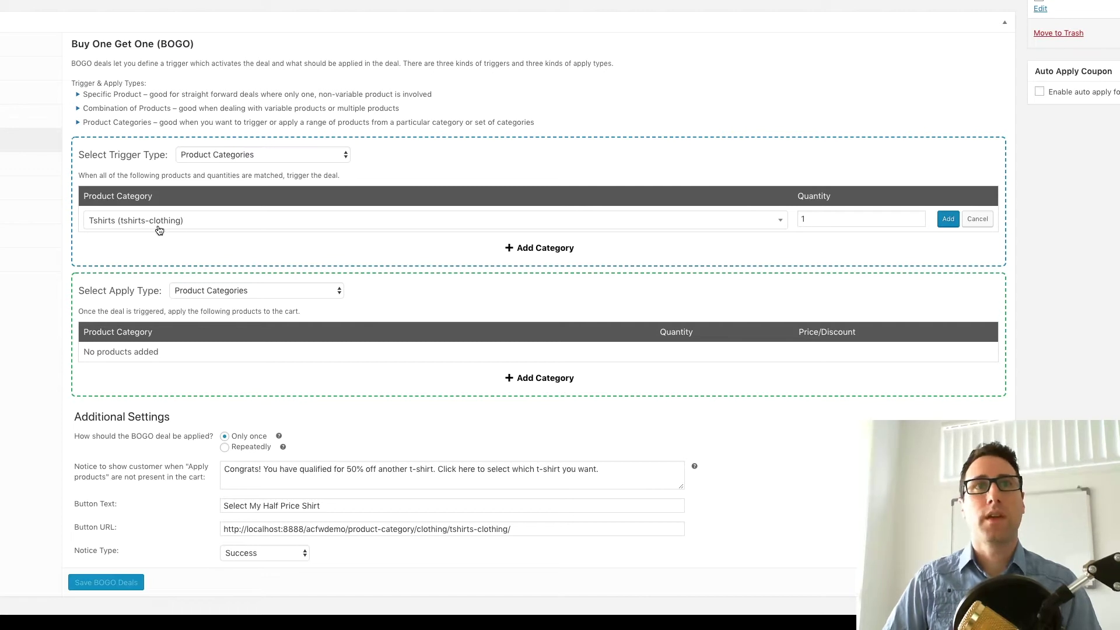
double_click(917, 220)
type("2")
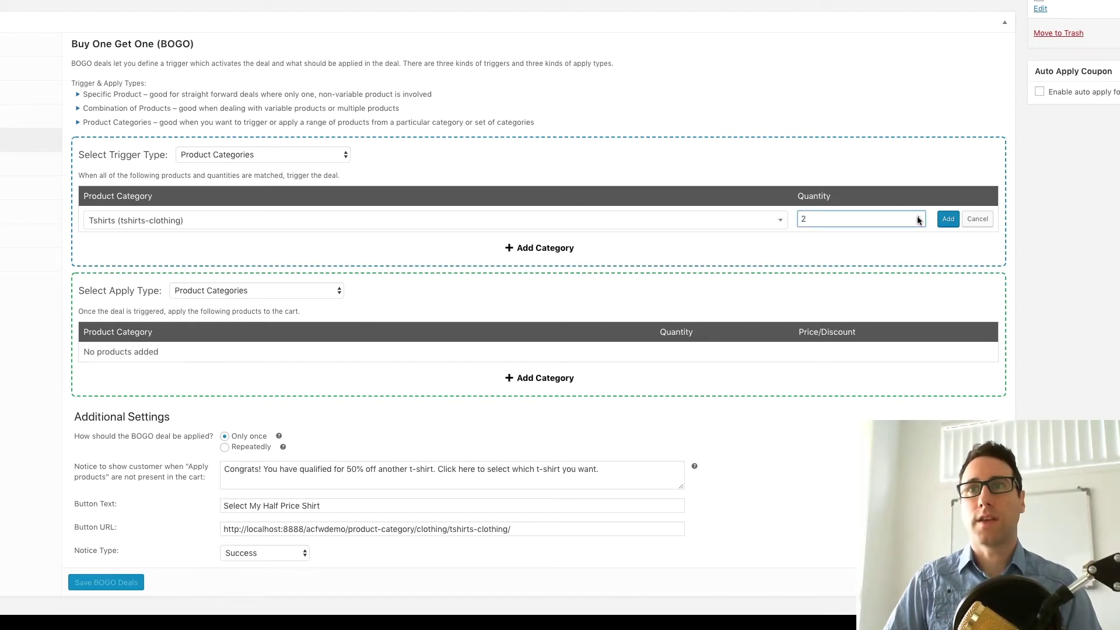
left_click(948, 219)
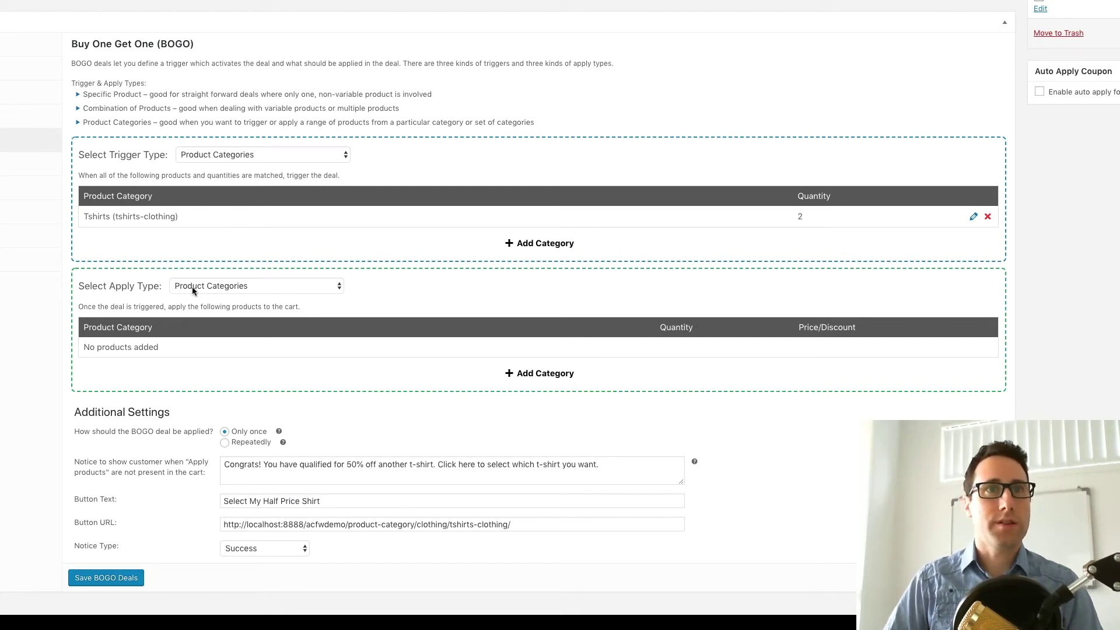
Add the Tshirts (tshirts-clothing) category to the applied products with quantity 1 and an override price of 0.
left_click(539, 376)
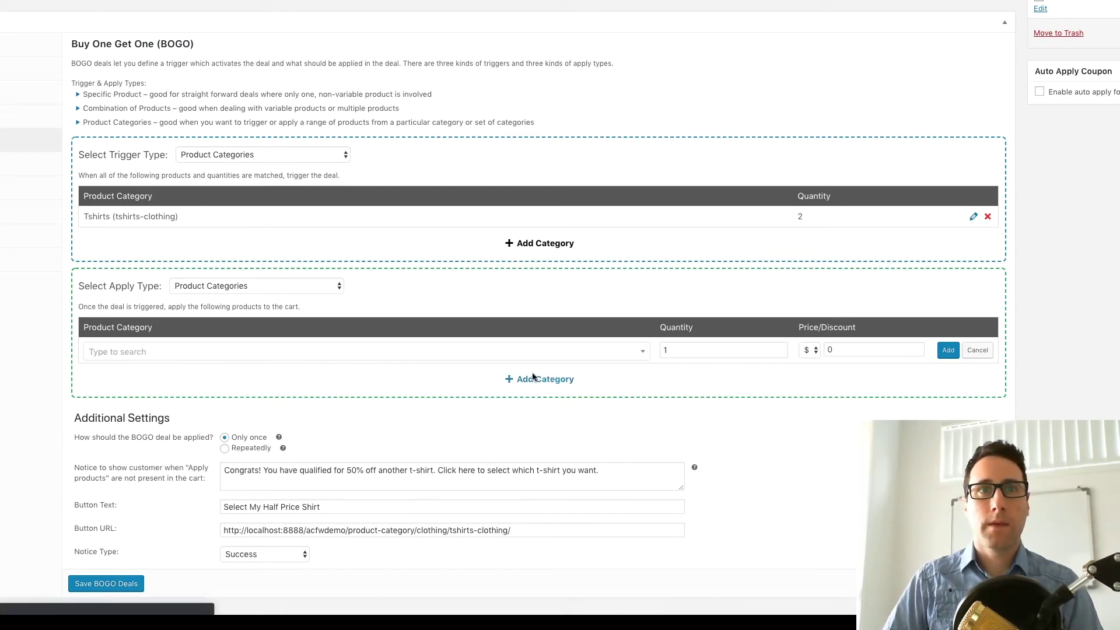
left_click(228, 358)
type("shirt")
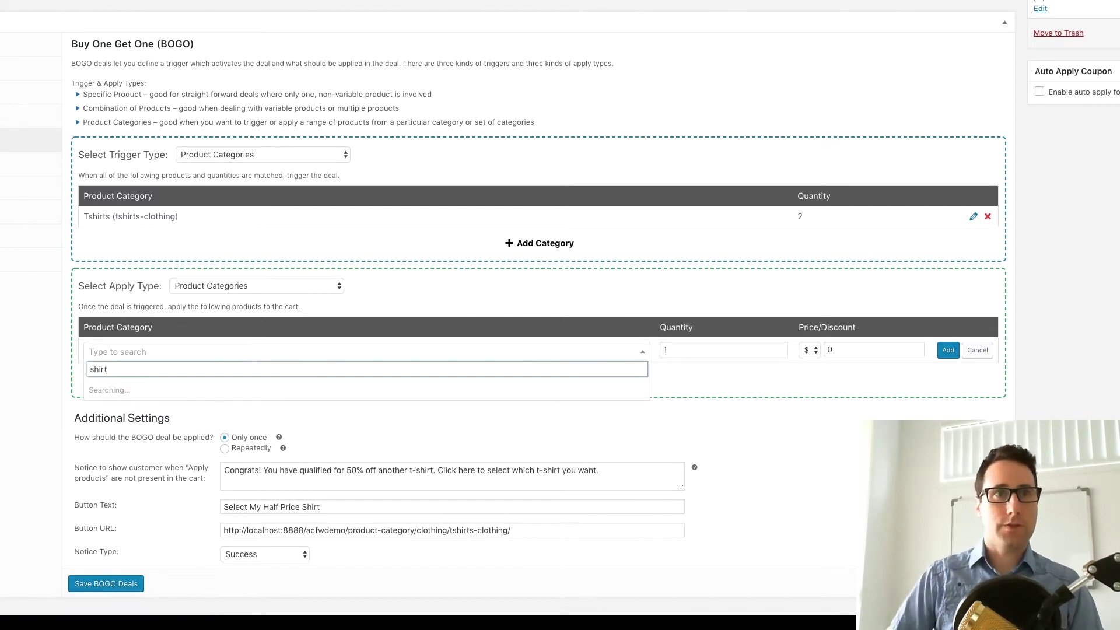
left_click(128, 389)
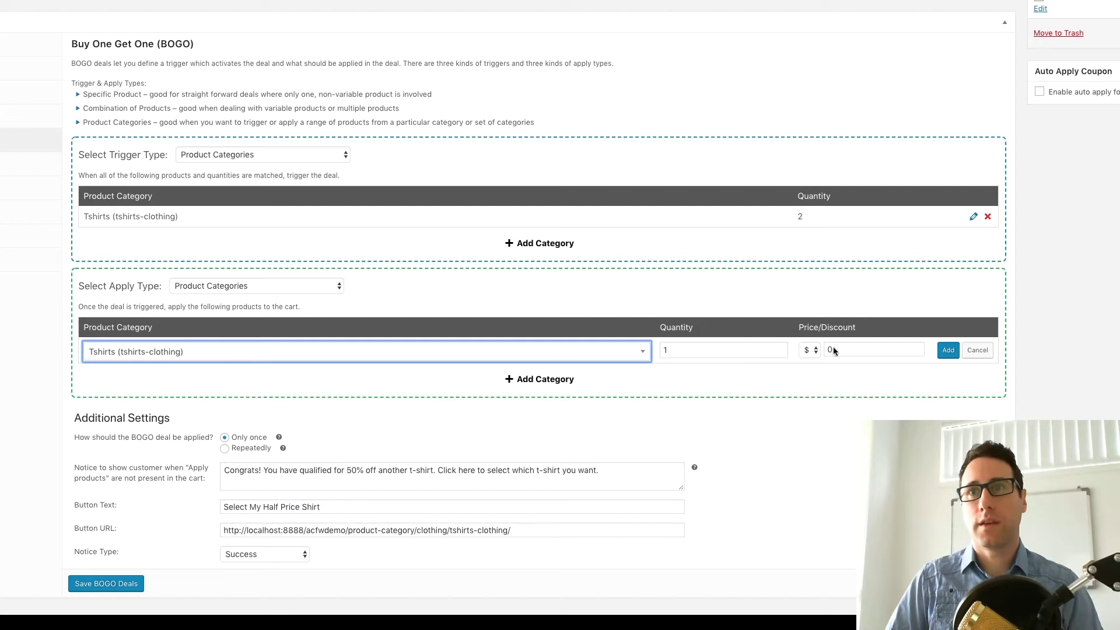
left_click(814, 352)
left_click(813, 352)
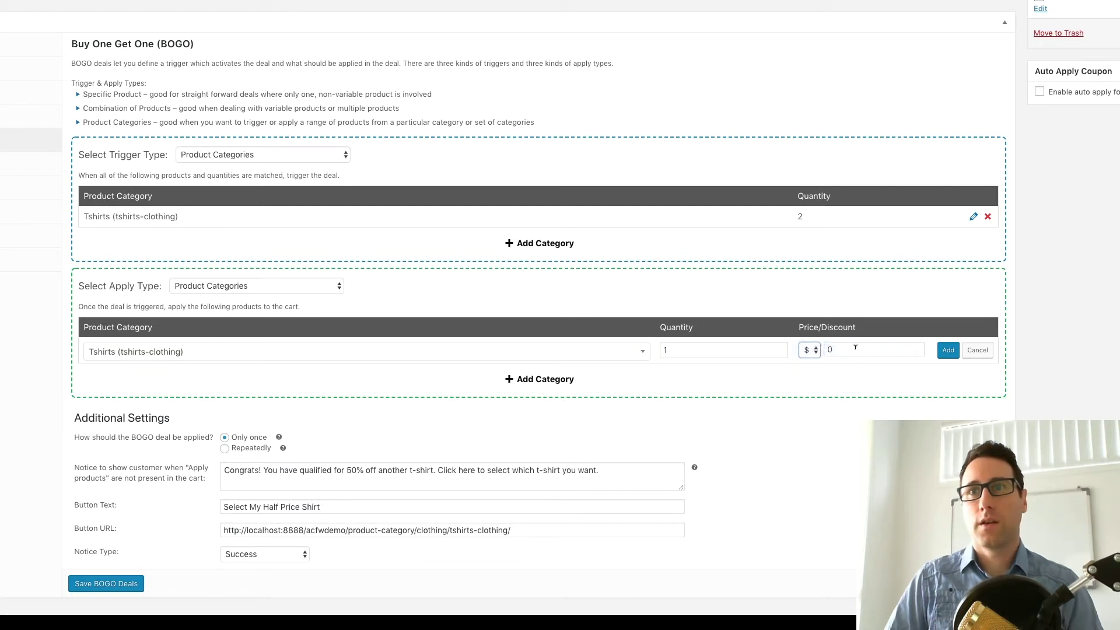
left_click(845, 349)
type("0")
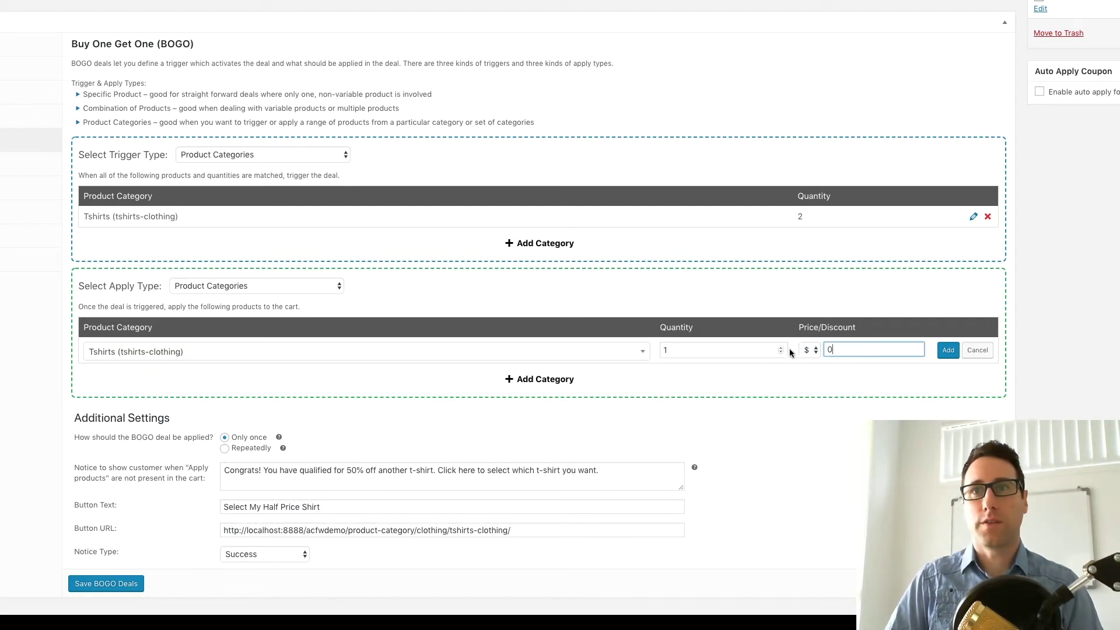
left_click(814, 353)
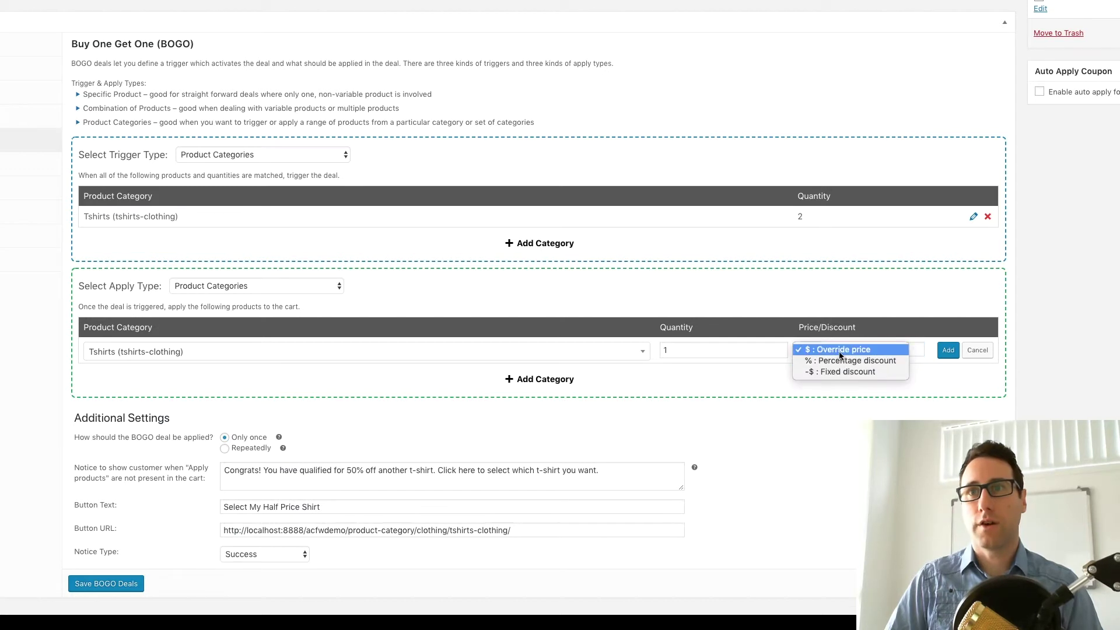
left_click(830, 352)
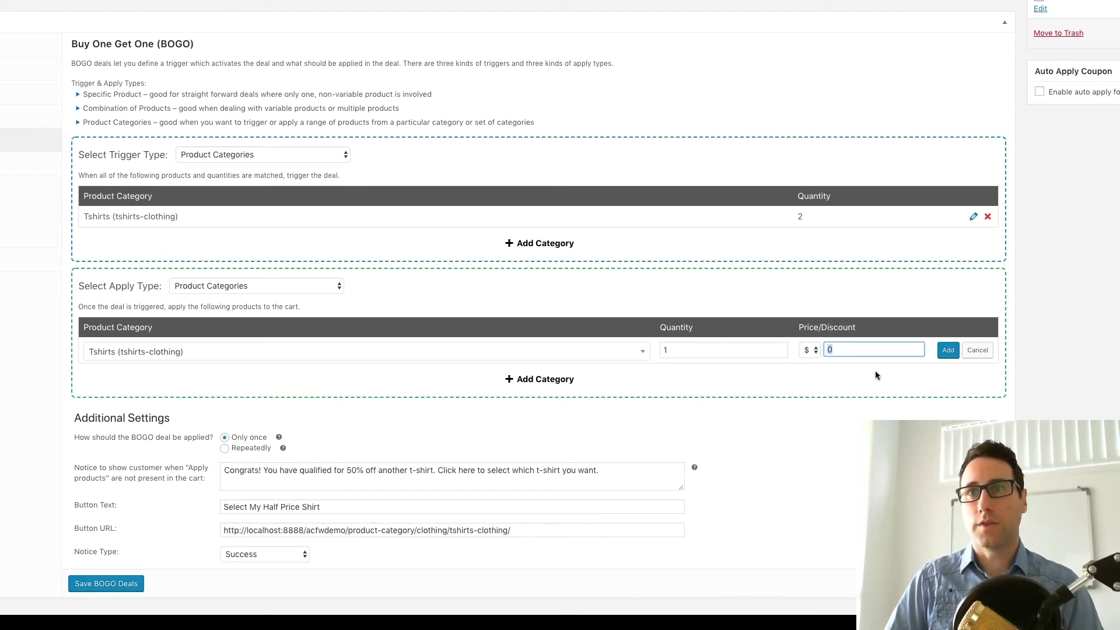
left_click(946, 354)
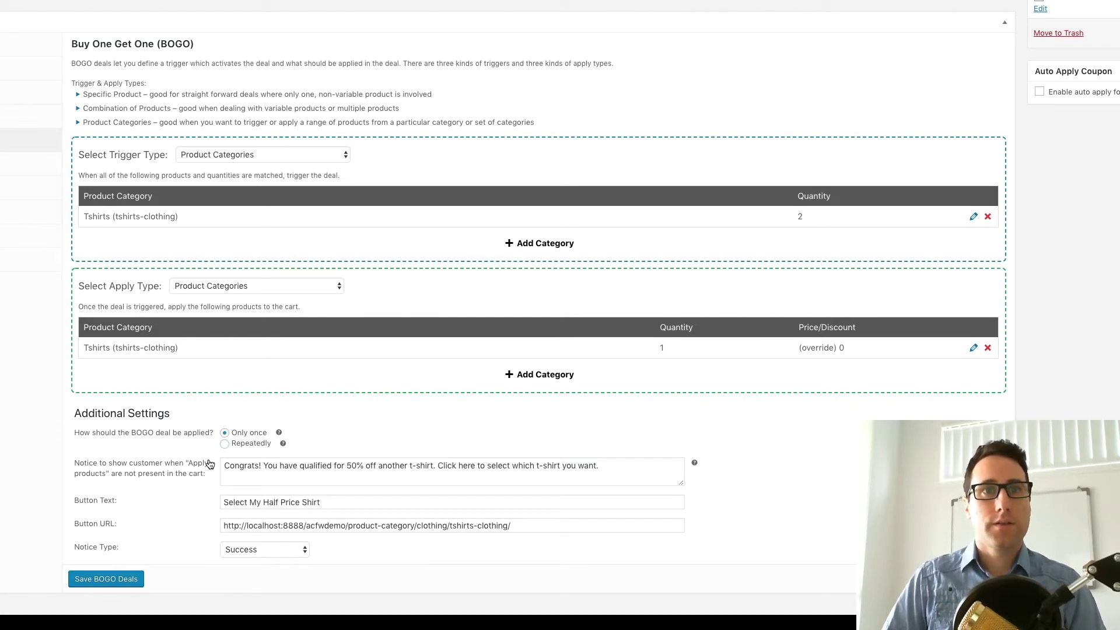
Change the customer notice to "Congrats! You have qualified for a FREE t-shirt. Click here to select which t-shirt you want!".
scroll(286, 445, "down", 1)
left_click(293, 439)
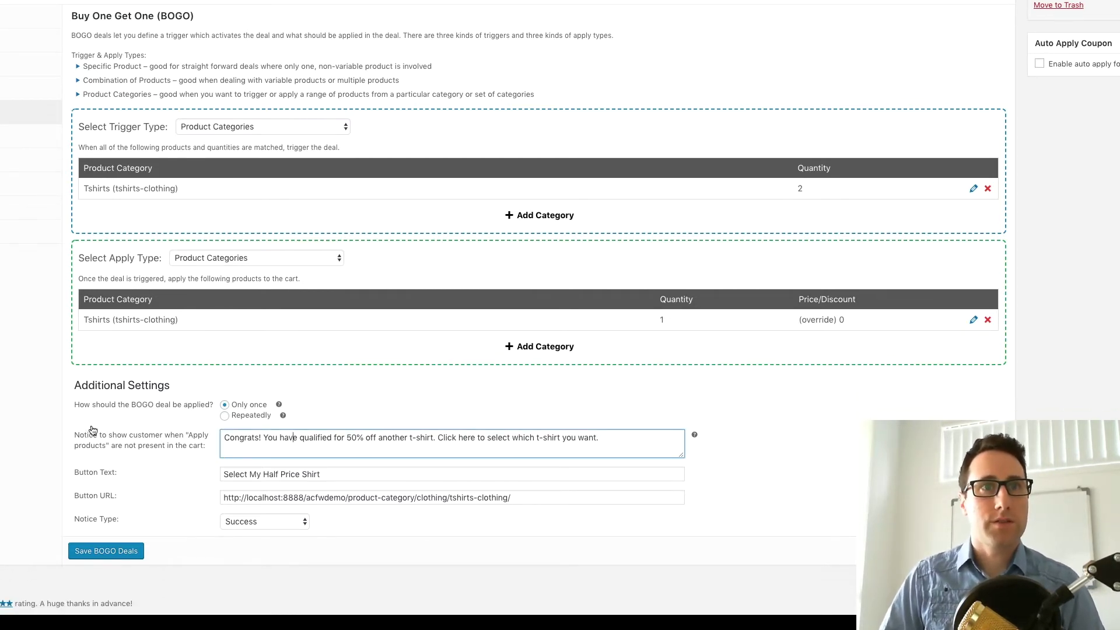
left_click(130, 449)
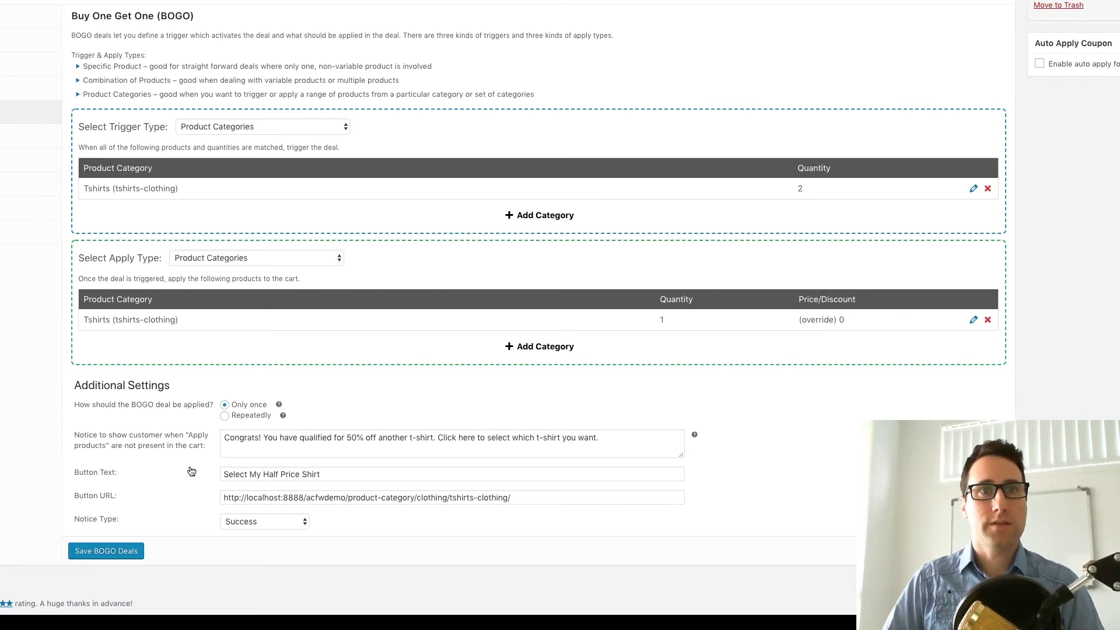
left_click(239, 437)
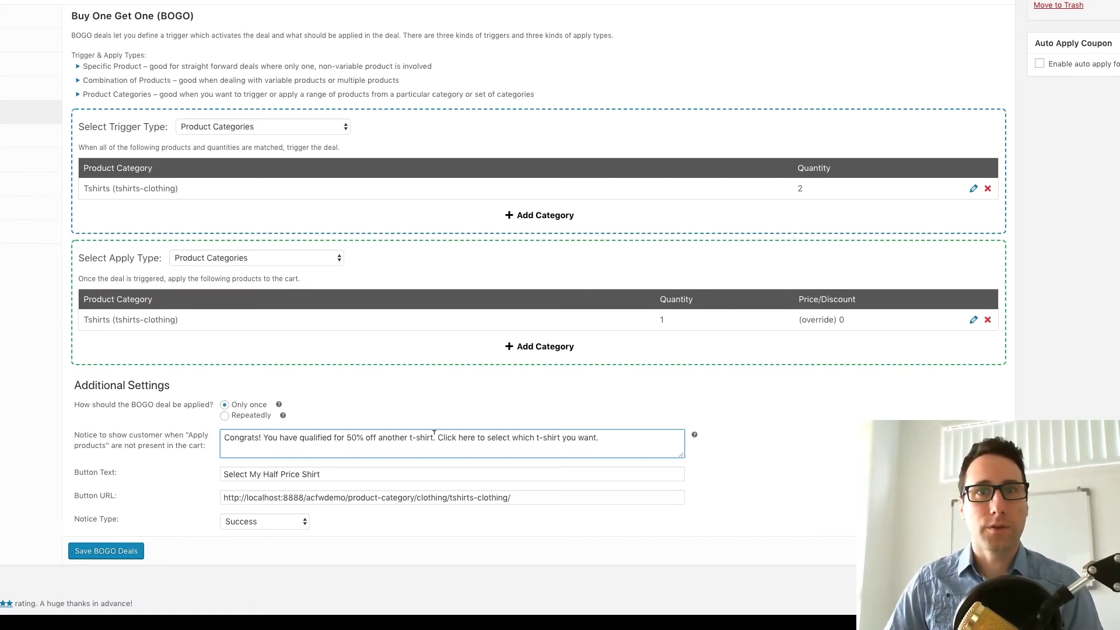
left_click_drag(378, 437, 263, 438)
key("BackSpace")
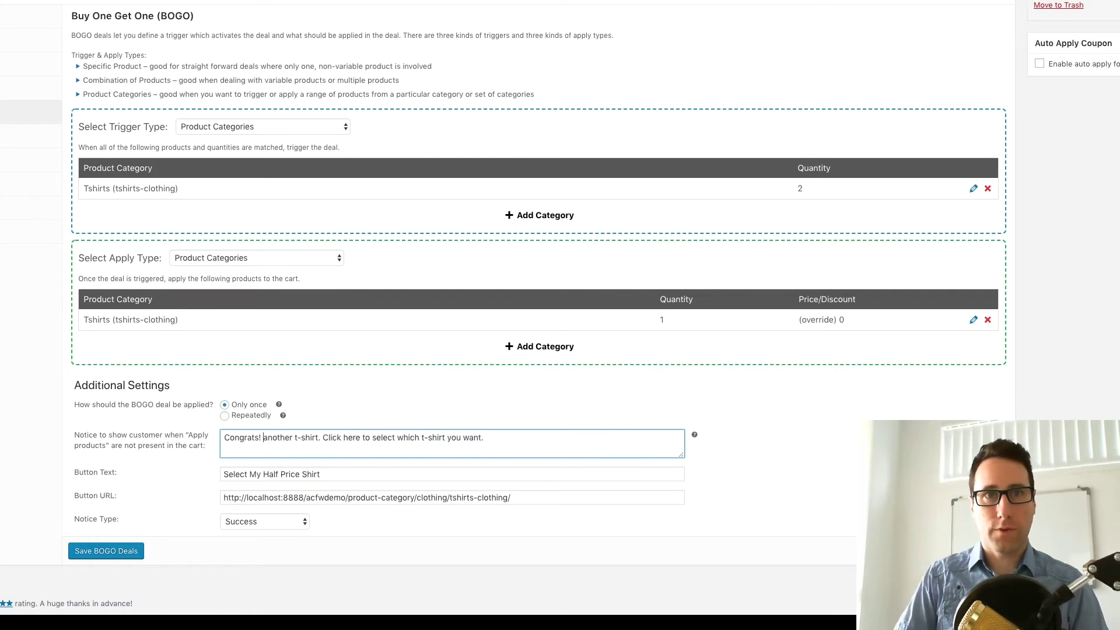
type("You")
type(" have qualifie")
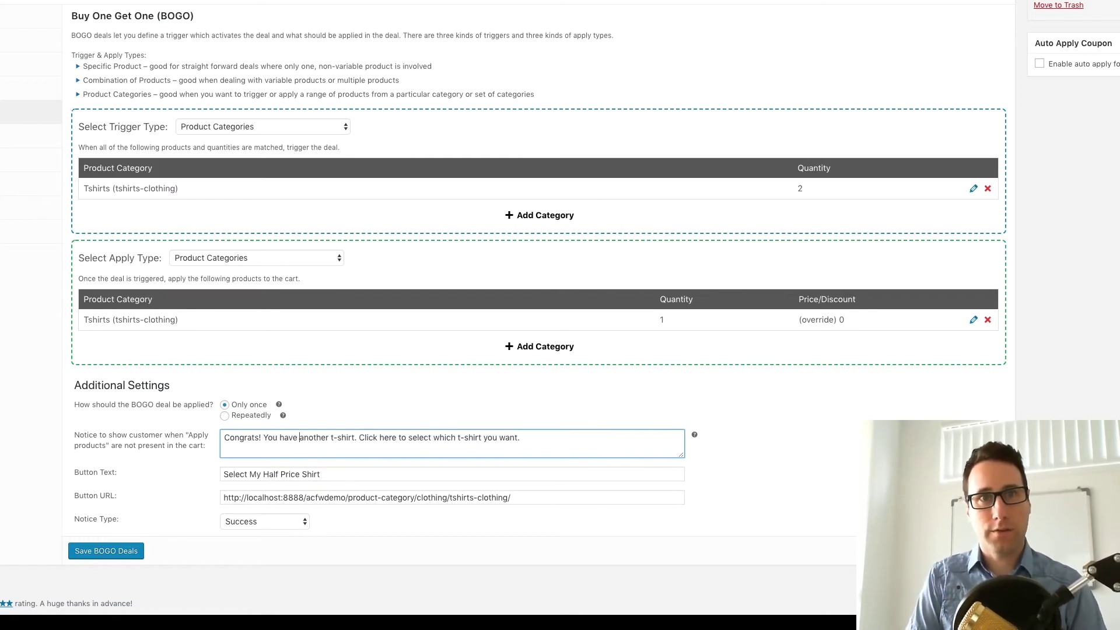
type("d for a FREE")
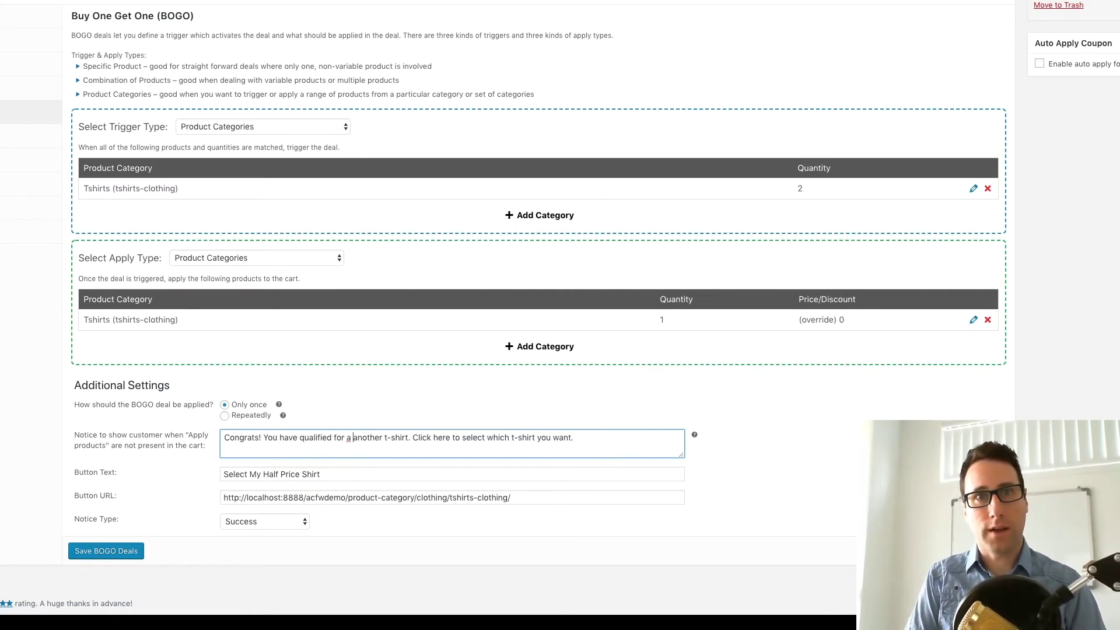
key("Delete")
key("Delete")
key("Delete")
key("Delete")
key("Delete")
key("Delete")
key("Delete")
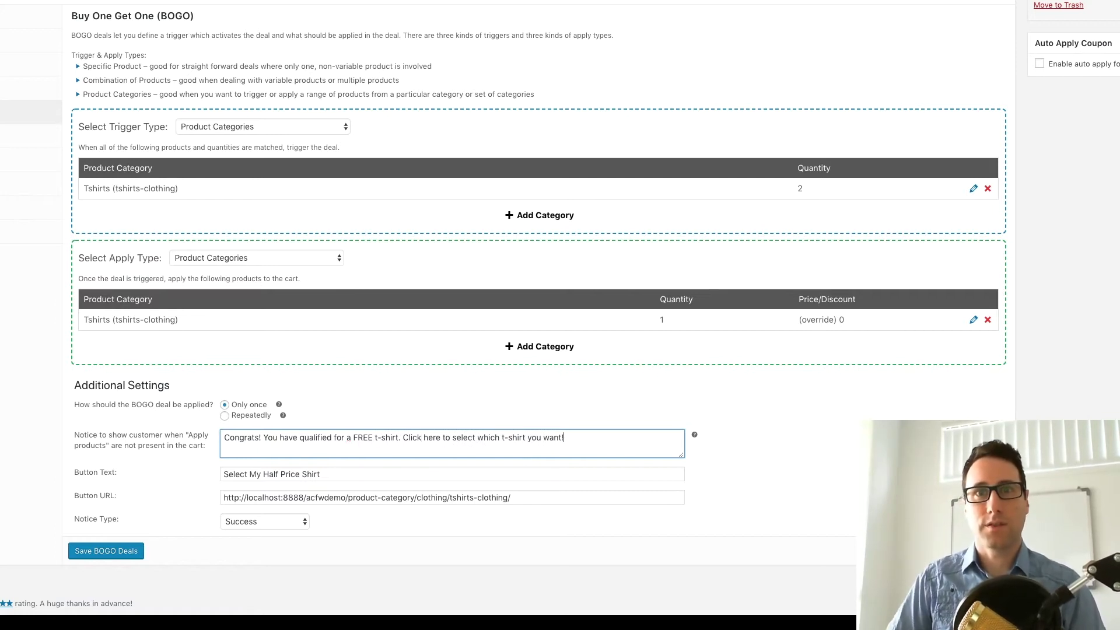
Set the notice's button text to "Select My FREE T-shirt" and save the BOGO deals.
left_click_drag(320, 474, 263, 473)
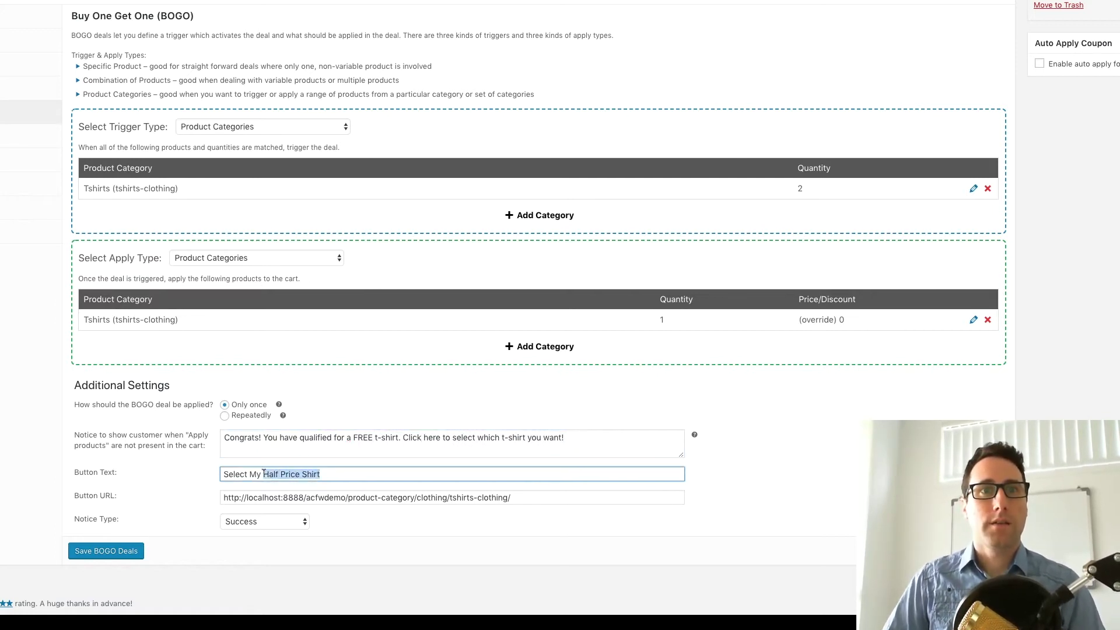
key("BackSpace")
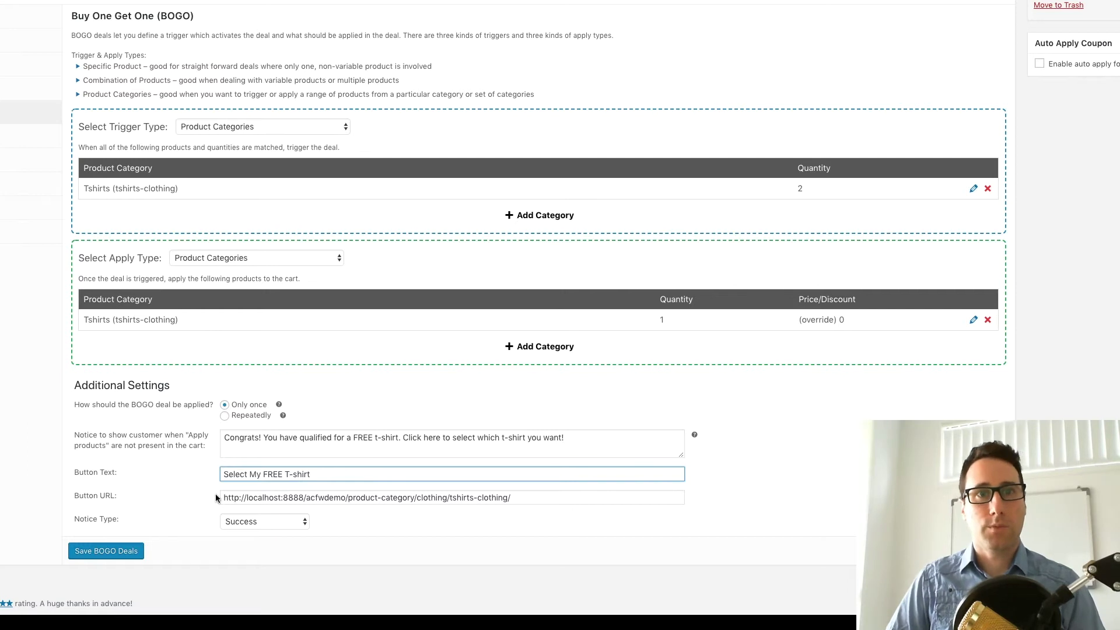
left_click_drag(220, 497, 578, 519)
left_click(521, 494)
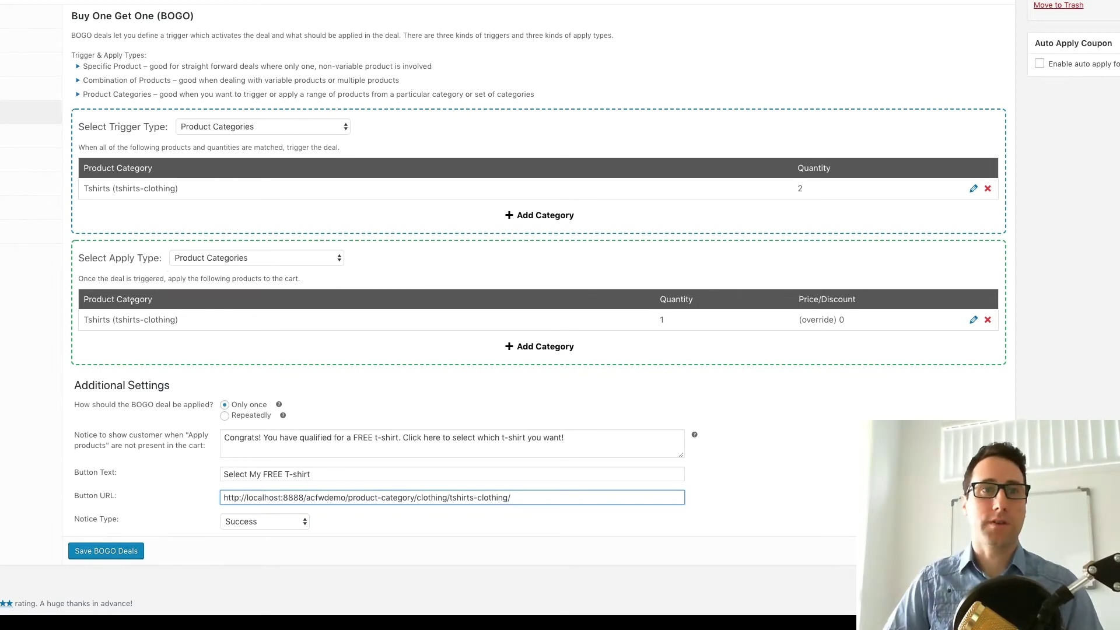
left_click(95, 558)
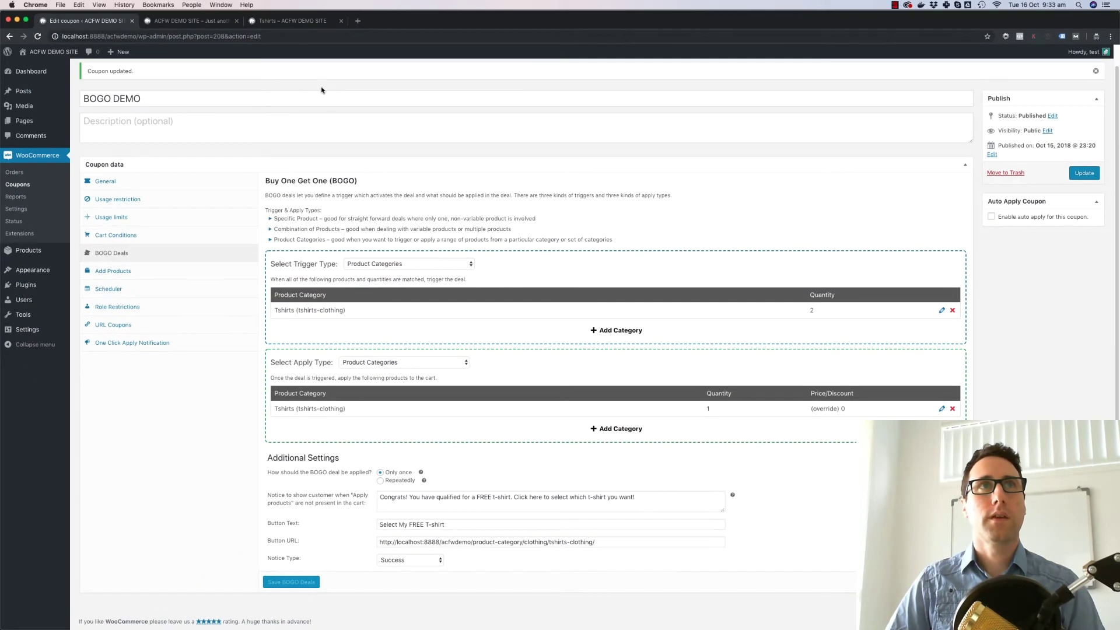
Close the extra Tshirts page and, in the shop's Tshirts category, add the Polo and the T-Shirt to the cart.
left_click(341, 21)
left_click(192, 21)
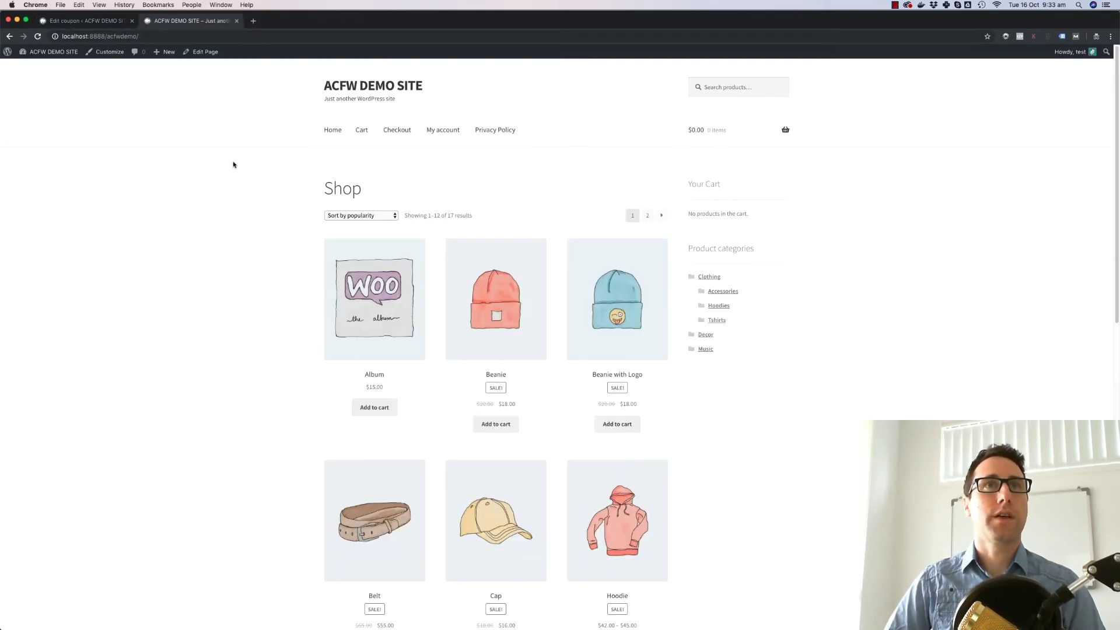
left_click(719, 321)
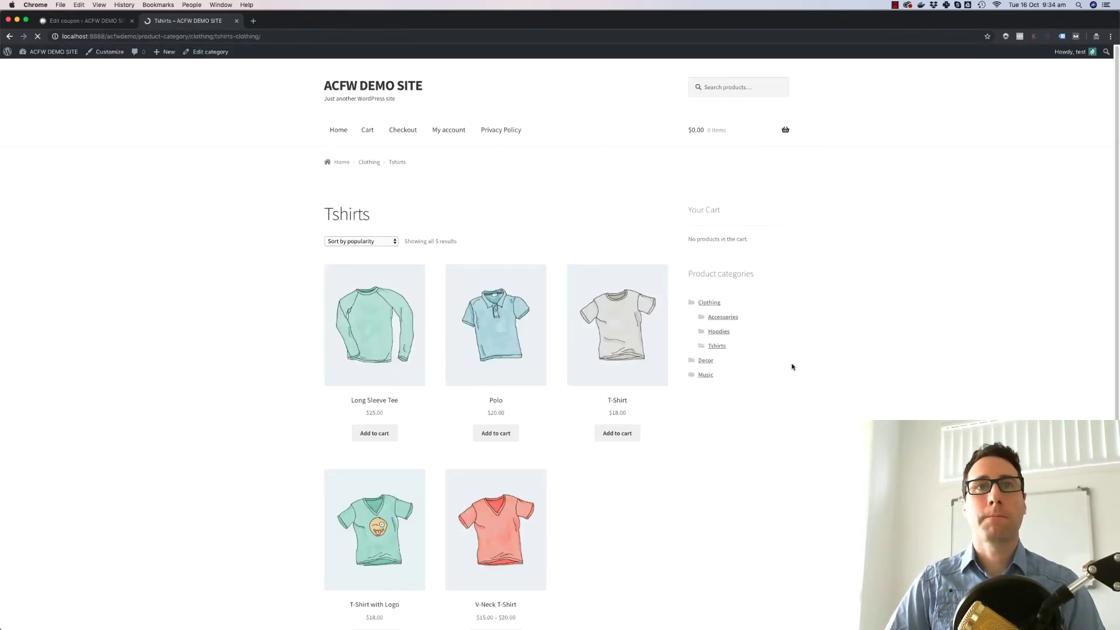
left_click(498, 436)
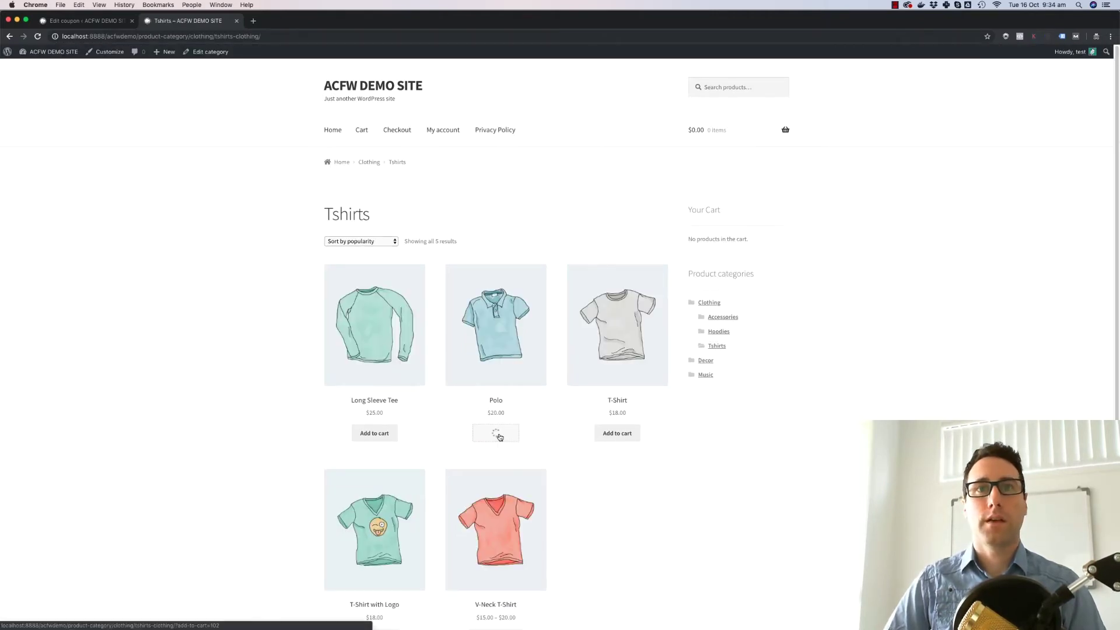
left_click(617, 432)
scroll(521, 473, "down", 2)
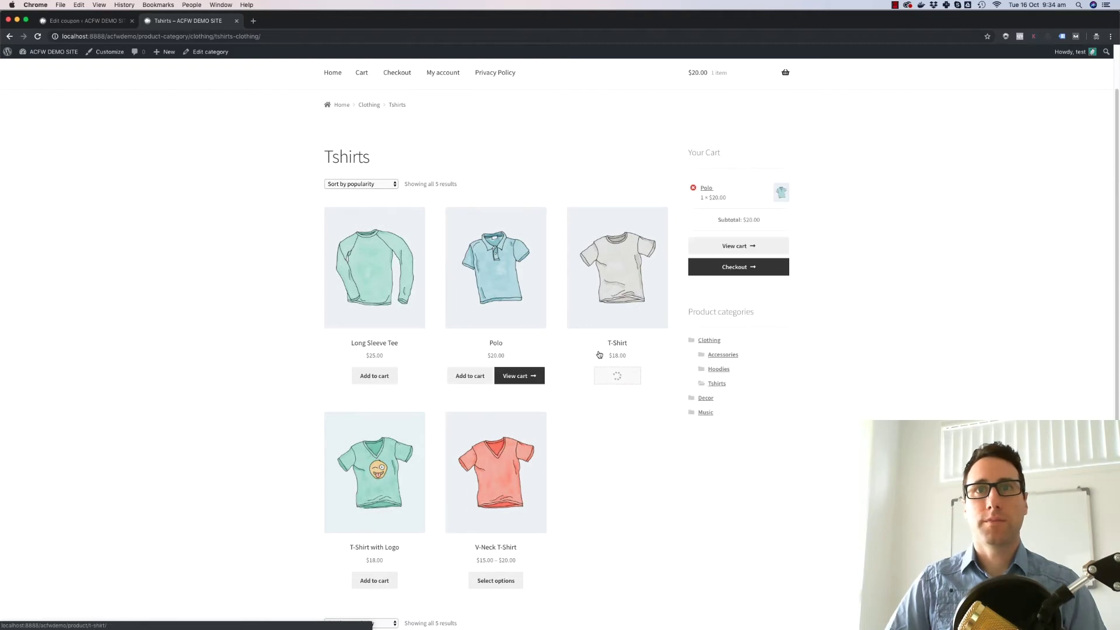
View the cart and apply the coupon code "bogo demo".
left_click(733, 280)
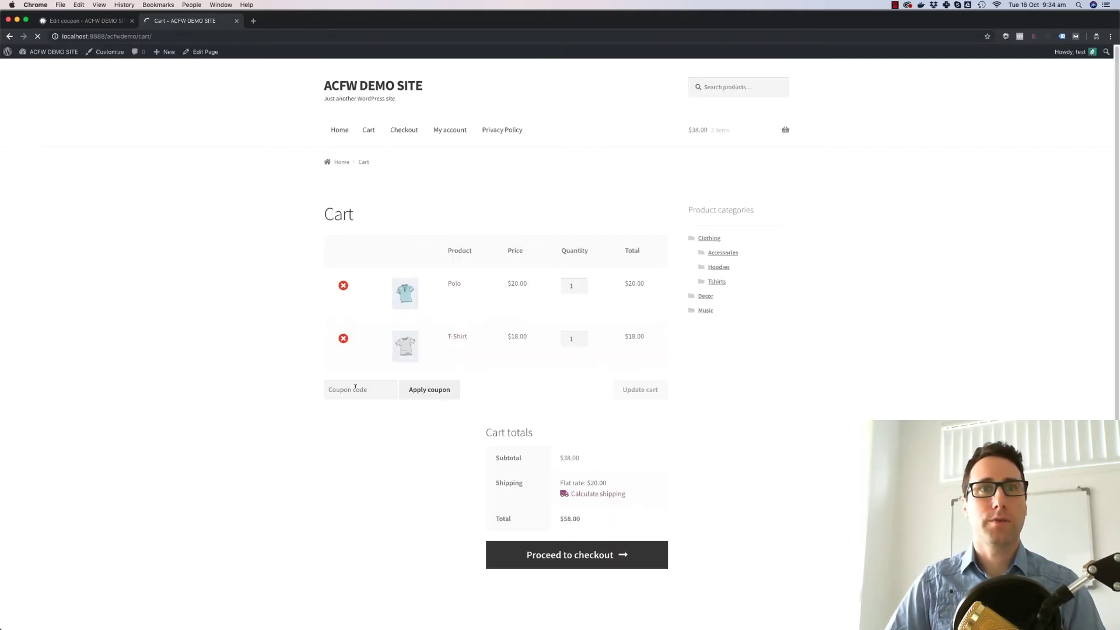
left_click(355, 386)
type("bogo demo")
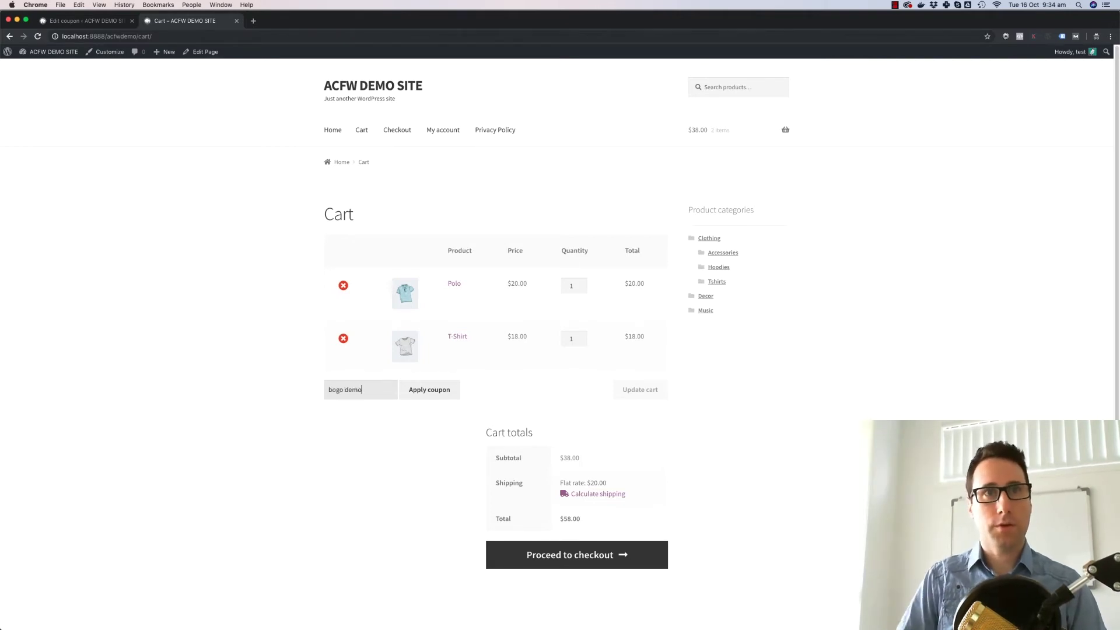
left_click(403, 391)
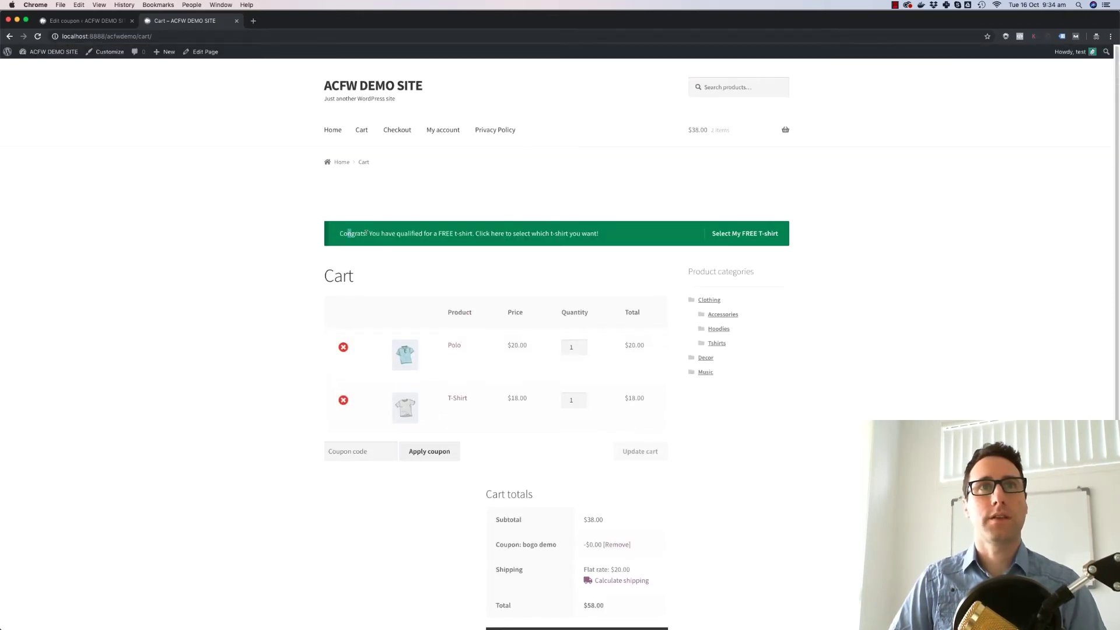
Follow the cart notice's "Select My FREE T-shirt" link and look over the products offered as deals in the Tshirts category.
left_click_drag(349, 233, 471, 234)
left_click(470, 233)
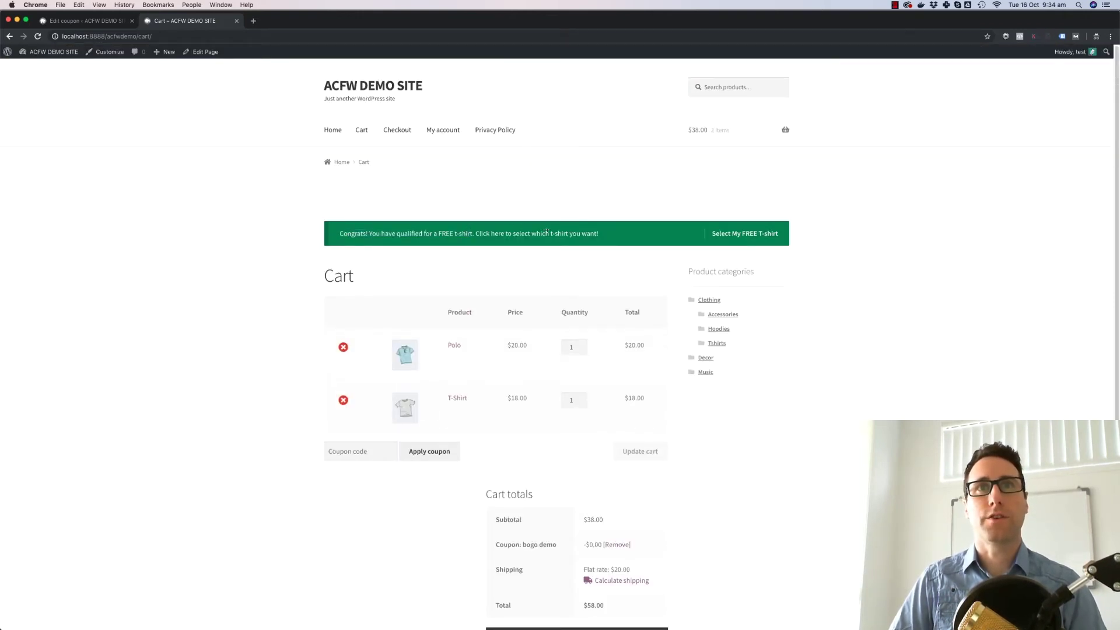
left_click(742, 236)
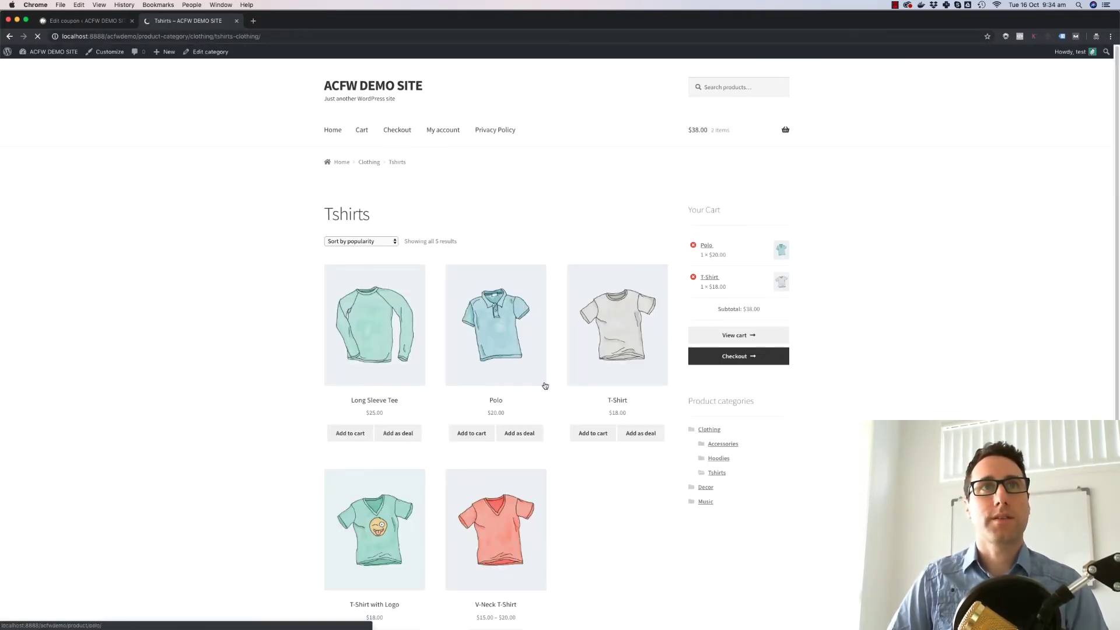
scroll(525, 385, "down", 5)
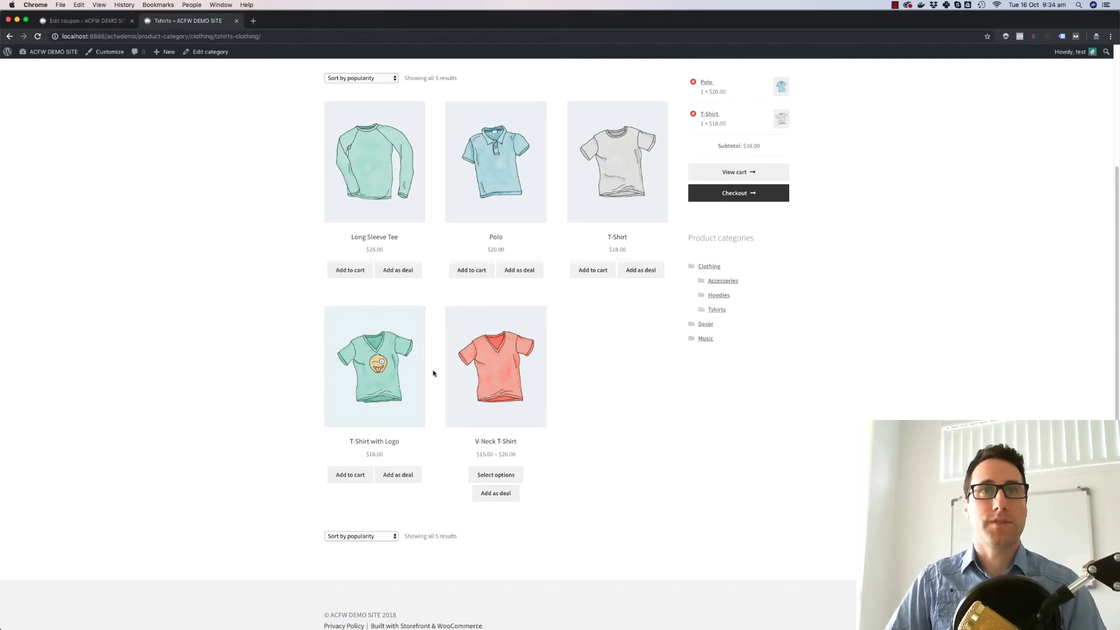
scroll(430, 329, "up", 3)
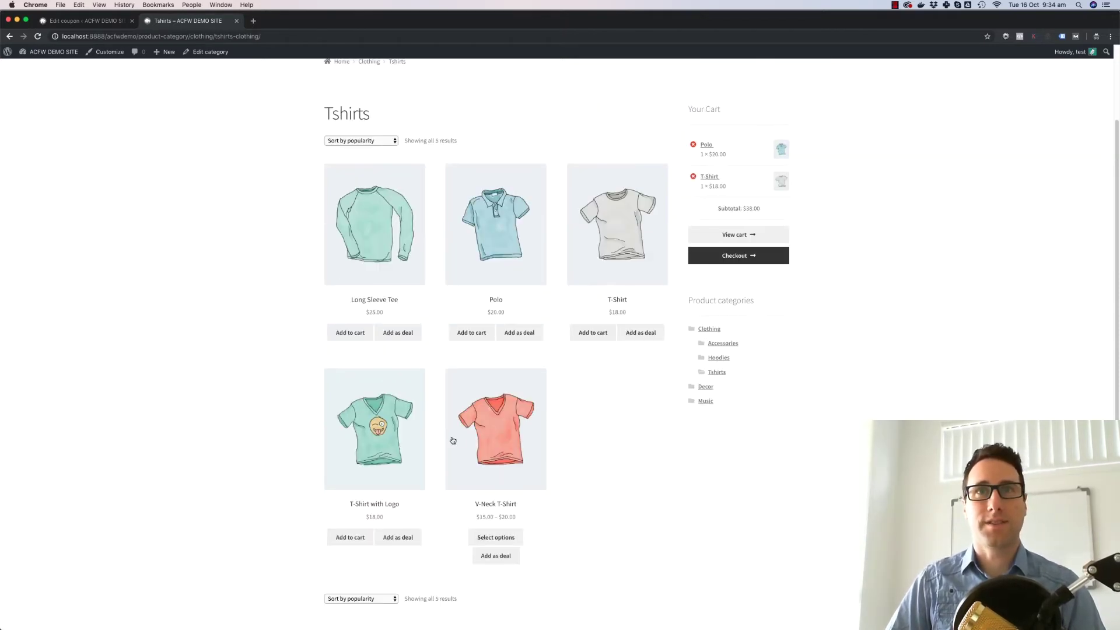
Check the Hoodies category for deal options and return to the Tshirts category.
left_click(728, 358)
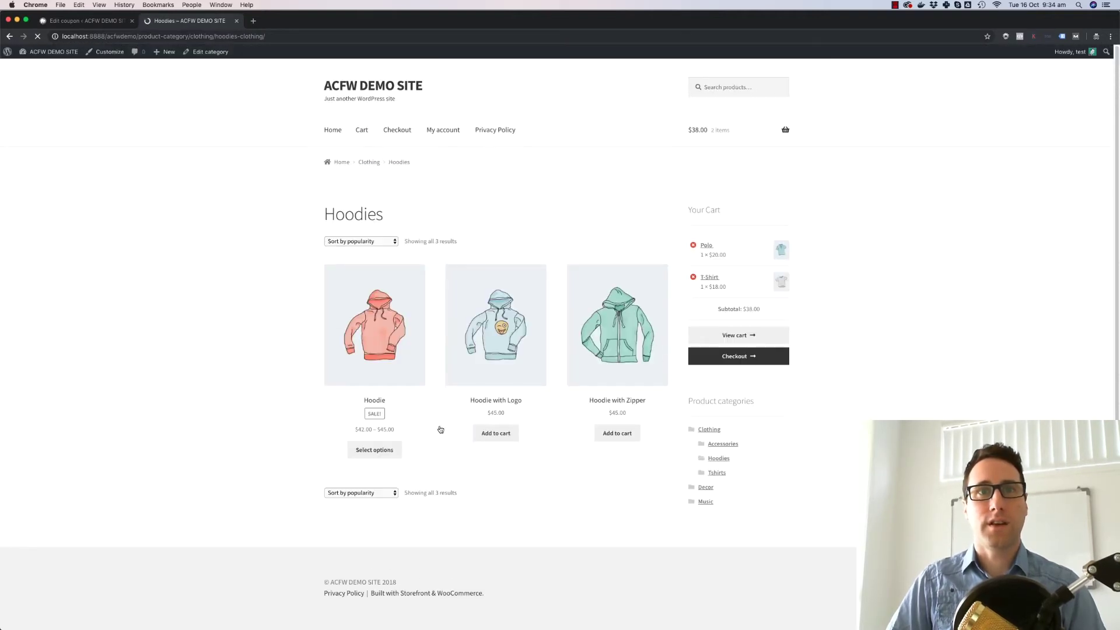
left_click(716, 472)
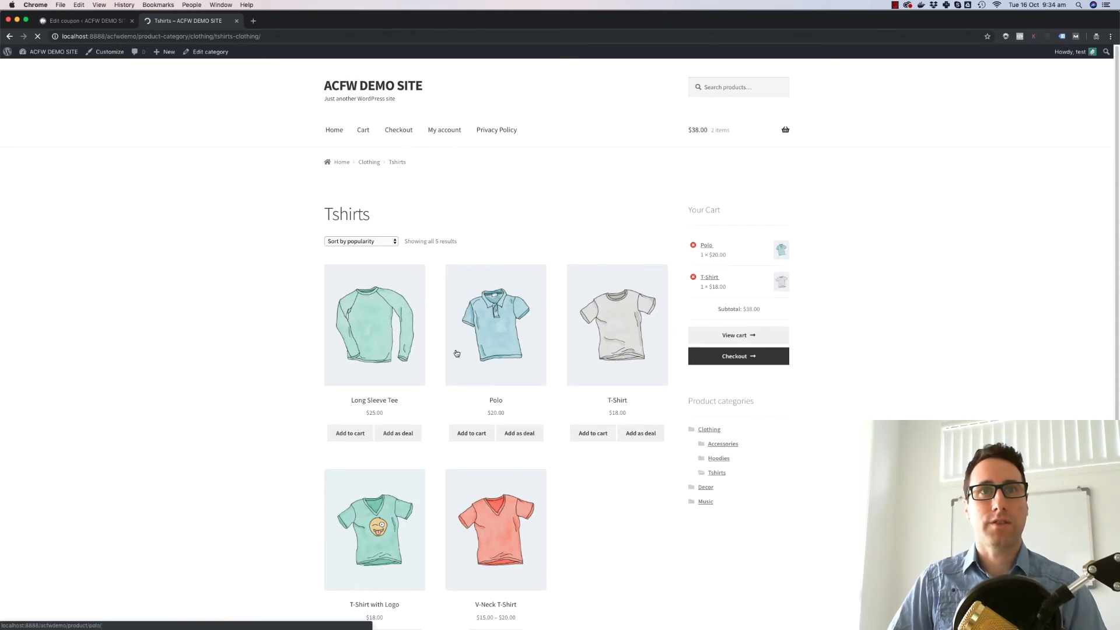
scroll(352, 327, "down", 3)
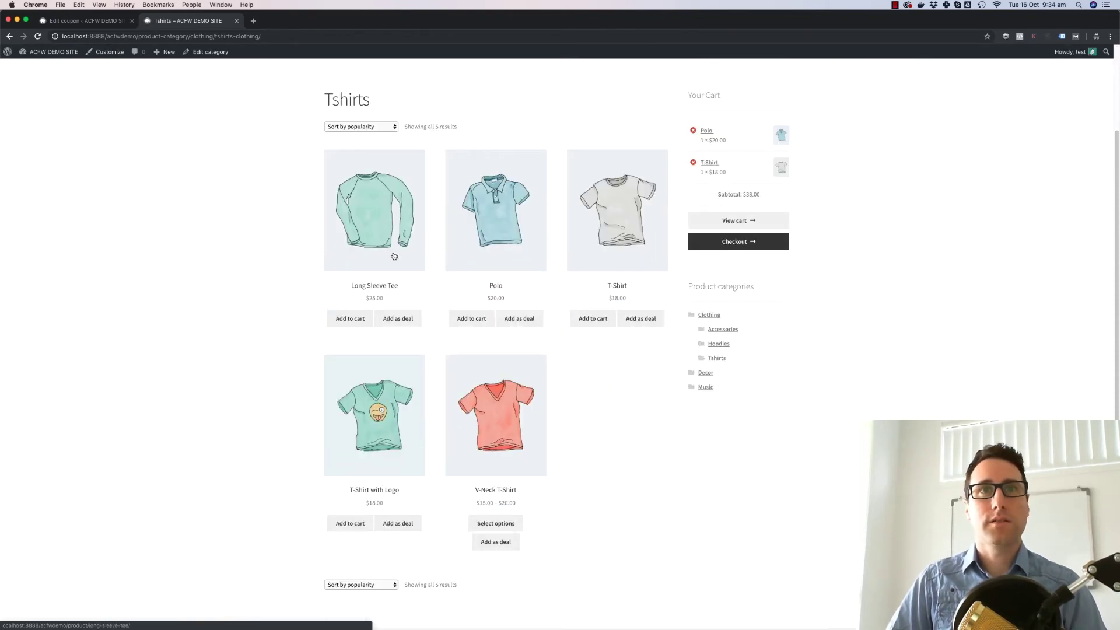
Open the Long Sleeve Tee product, enable "Add as deal" and add it to the cart.
left_click(386, 245)
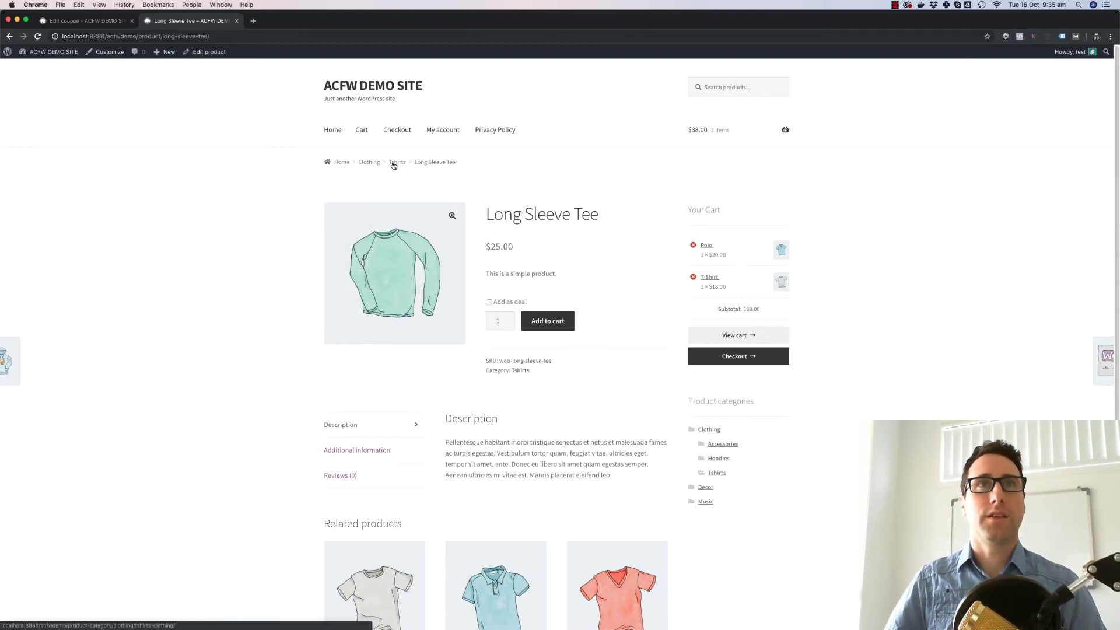
left_click(490, 303)
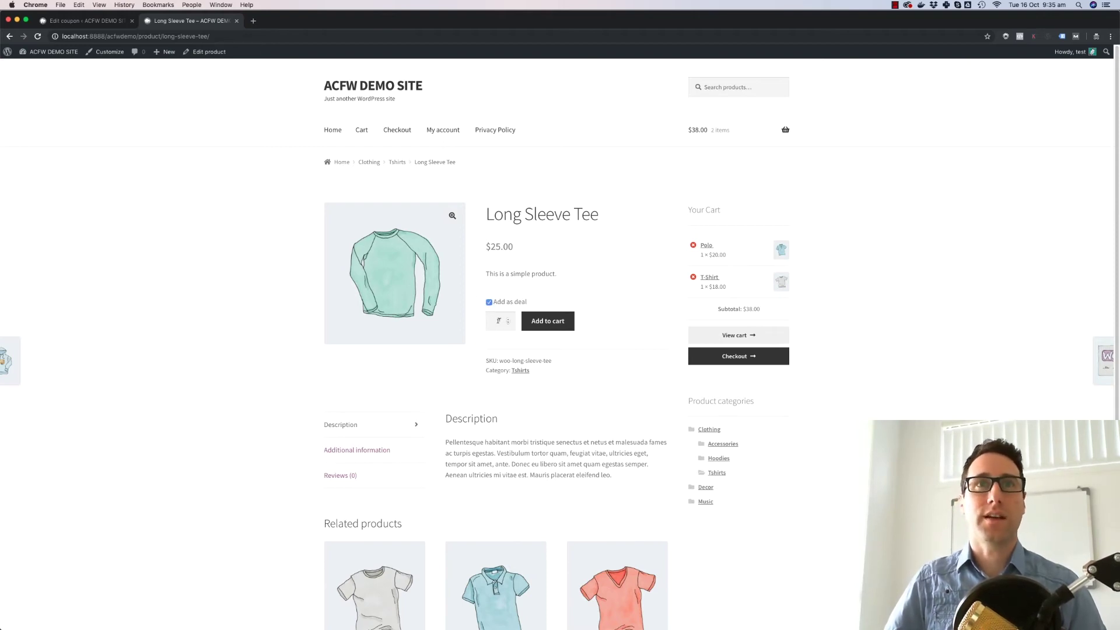
left_click(556, 325)
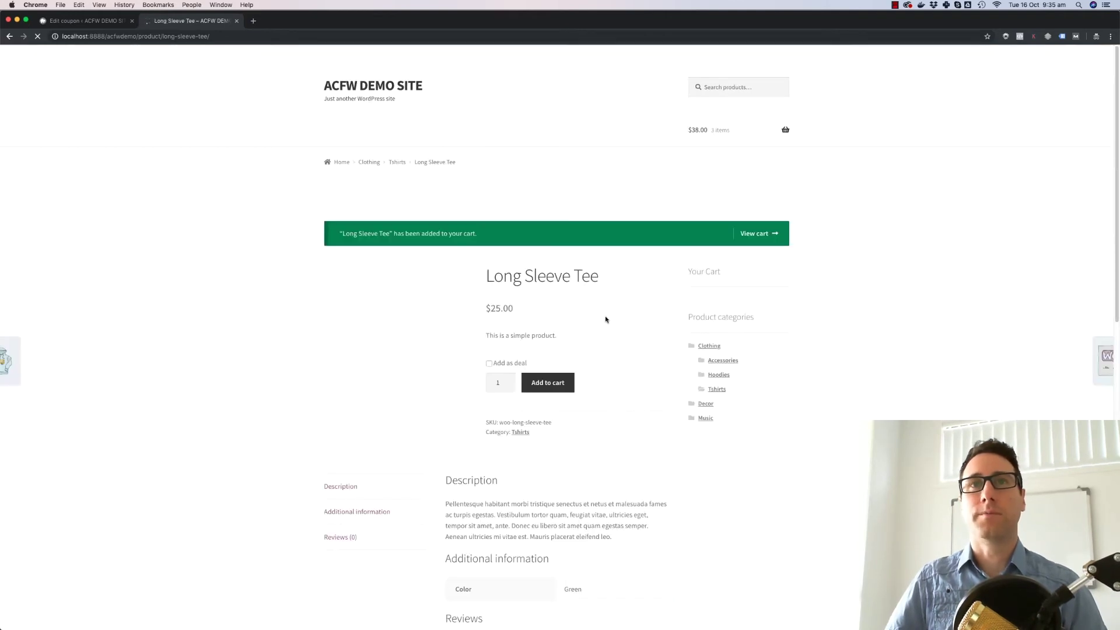
View the cart and examine the Long Sleeve Tee's price and quantity and the cart totals.
left_click(744, 238)
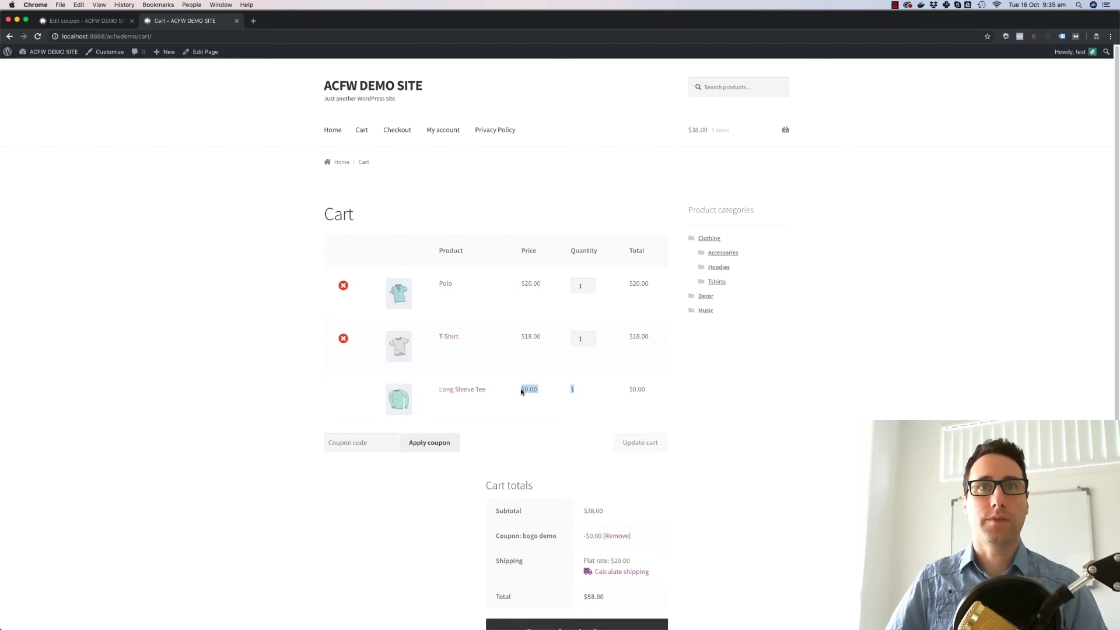
left_click_drag(517, 392, 565, 391)
left_click(573, 389)
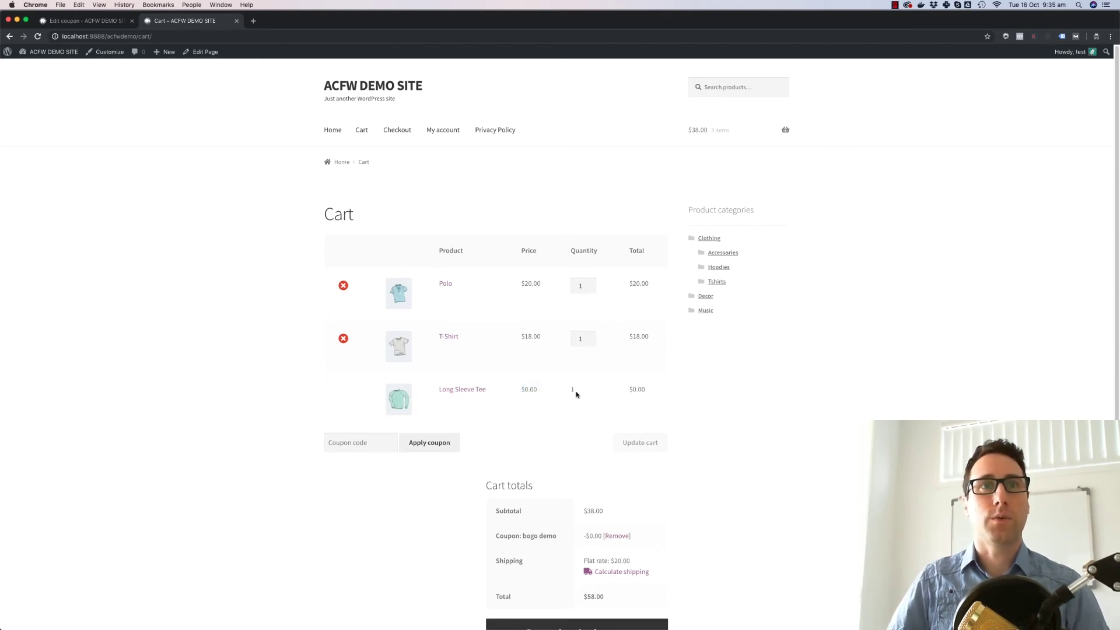
scroll(540, 423, "down", 2)
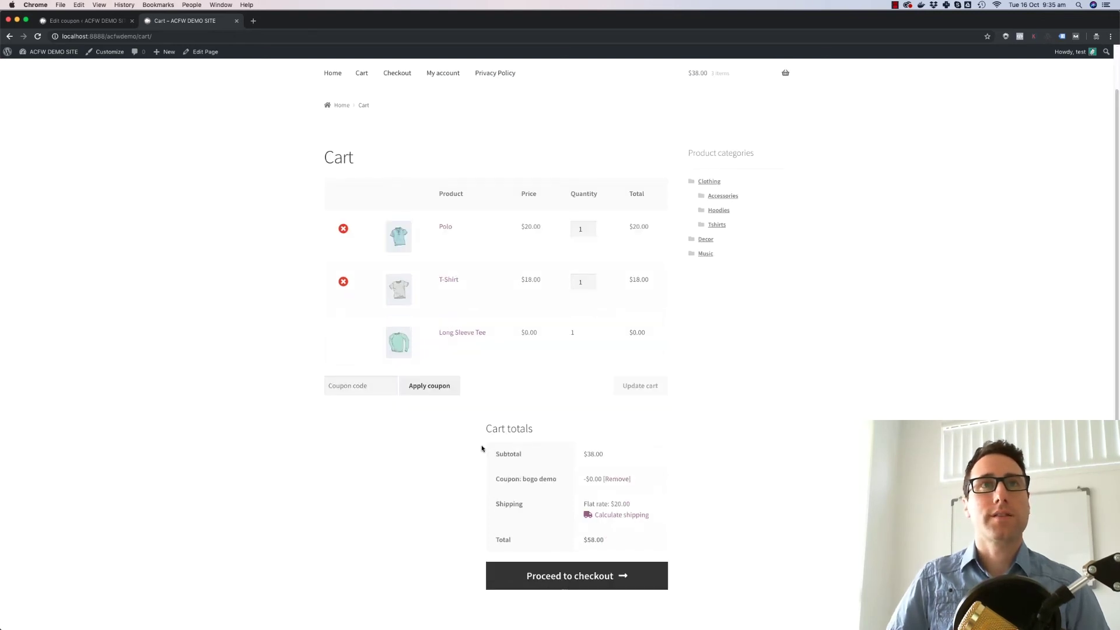
Return to the BOGO DEMO coupon and review the available apply types and the notice's button text without changing them.
left_click(95, 22)
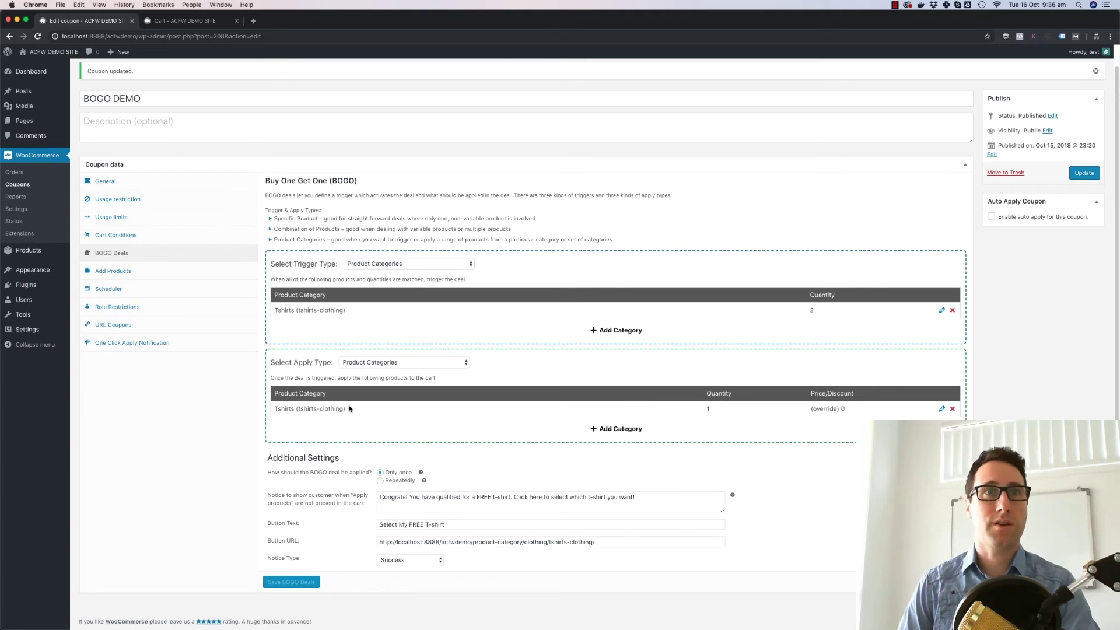
left_click(437, 362)
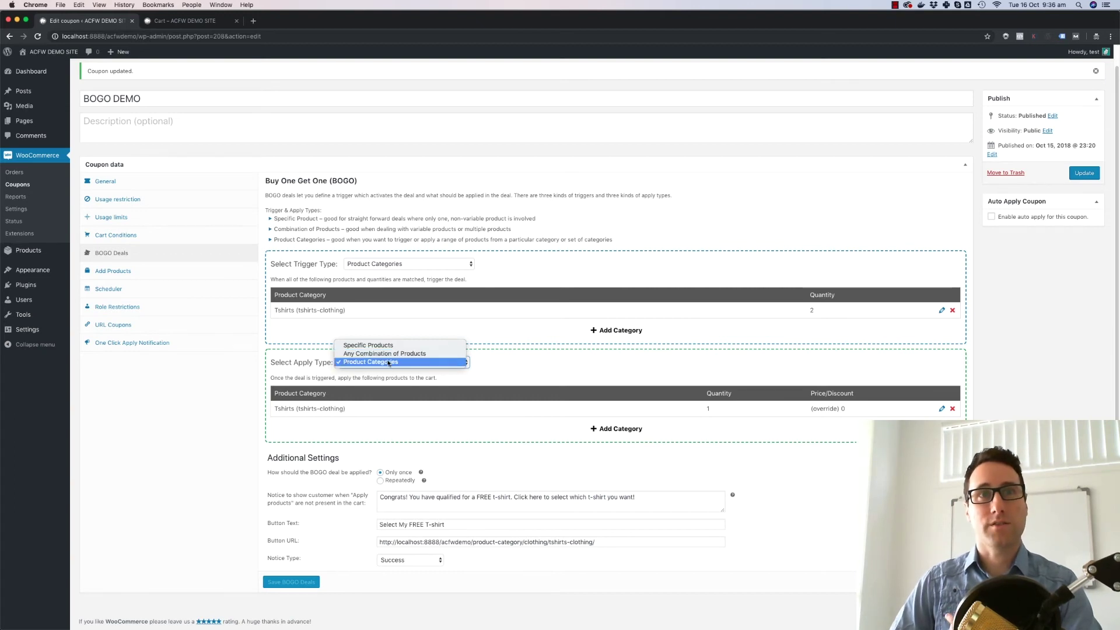
left_click(497, 369)
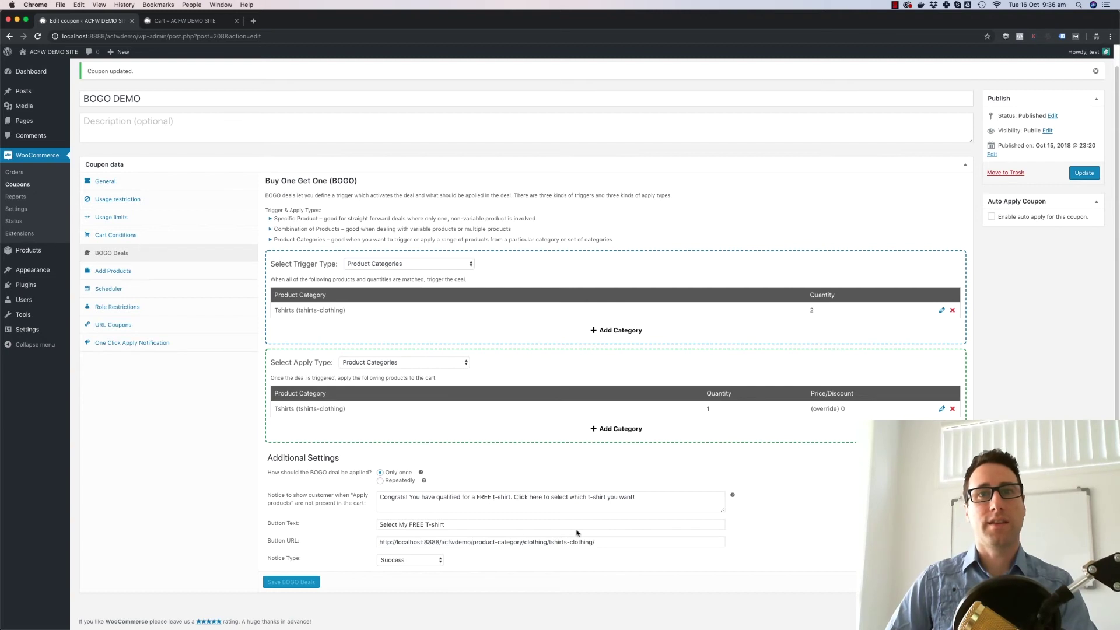
triple_click(492, 525)
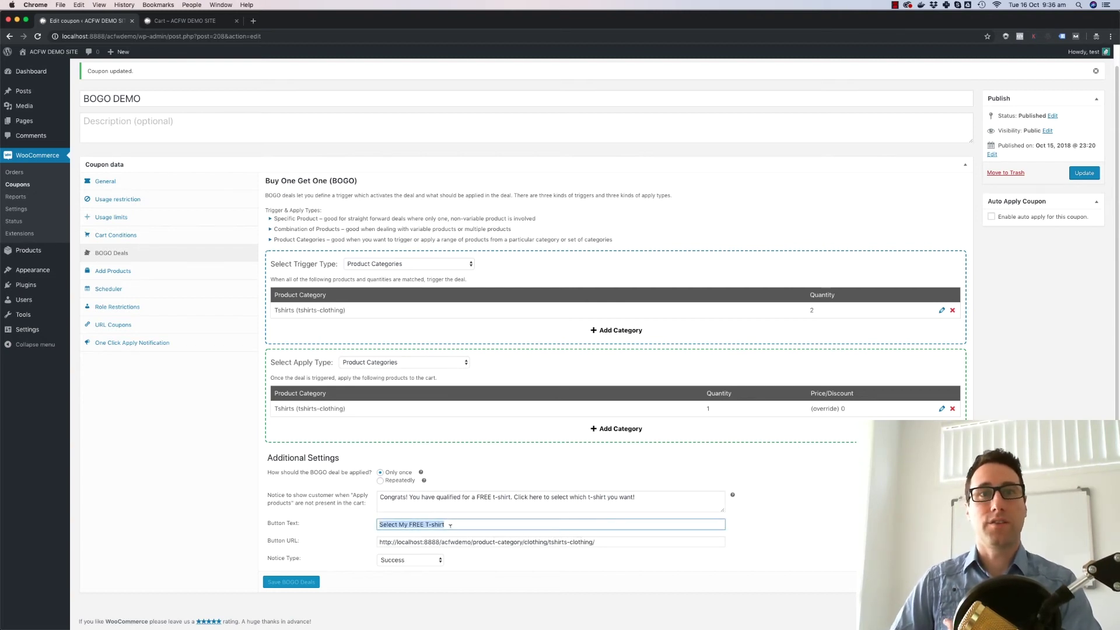
left_click(451, 523)
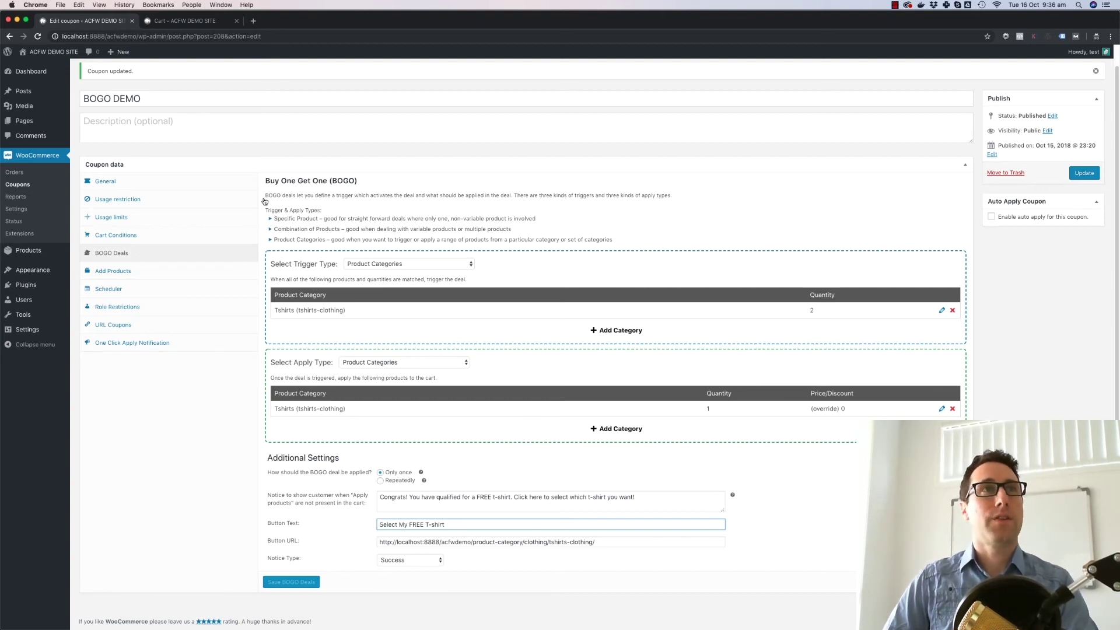
left_click(249, 150)
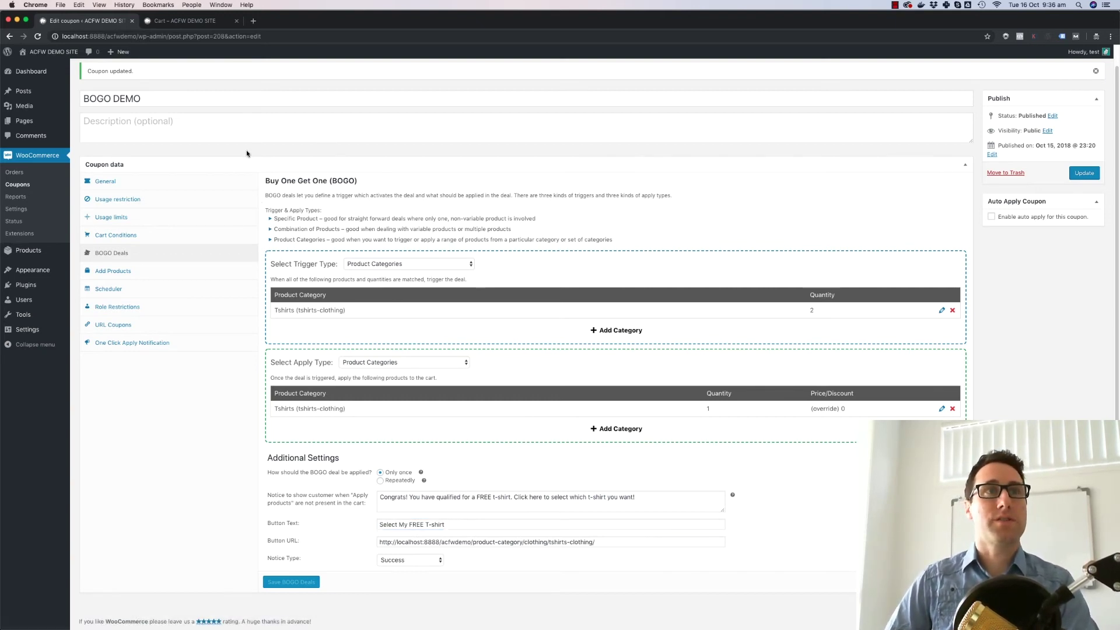